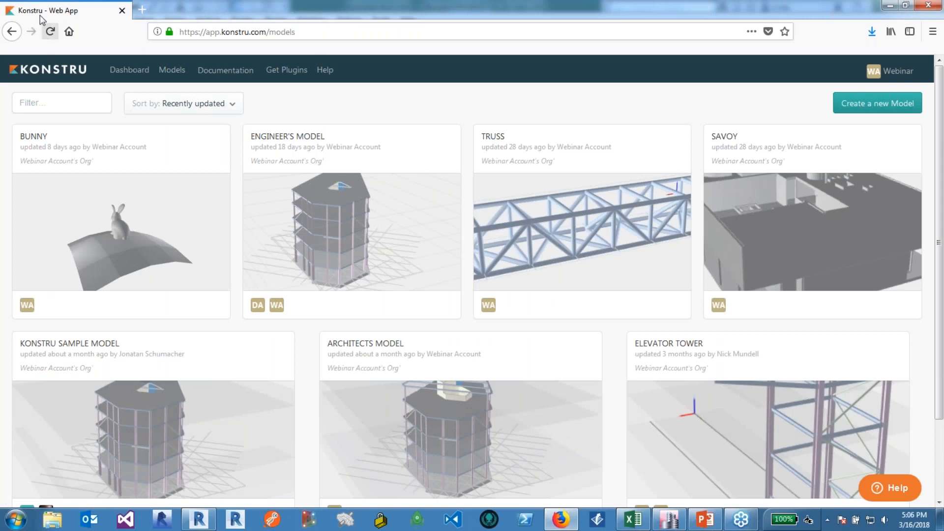
pyautogui.click(320, 29)
pyautogui.hotkey('ctrl', 'a')
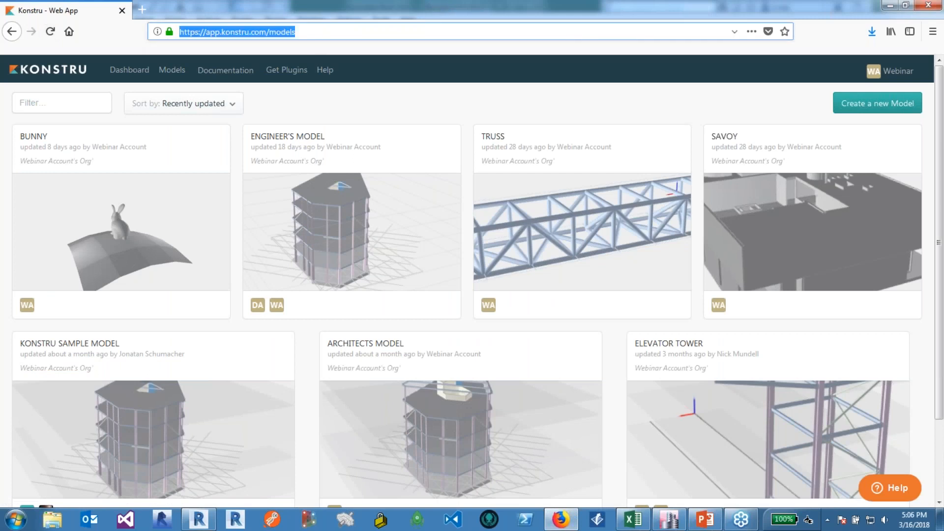
pyautogui.click(324, 31)
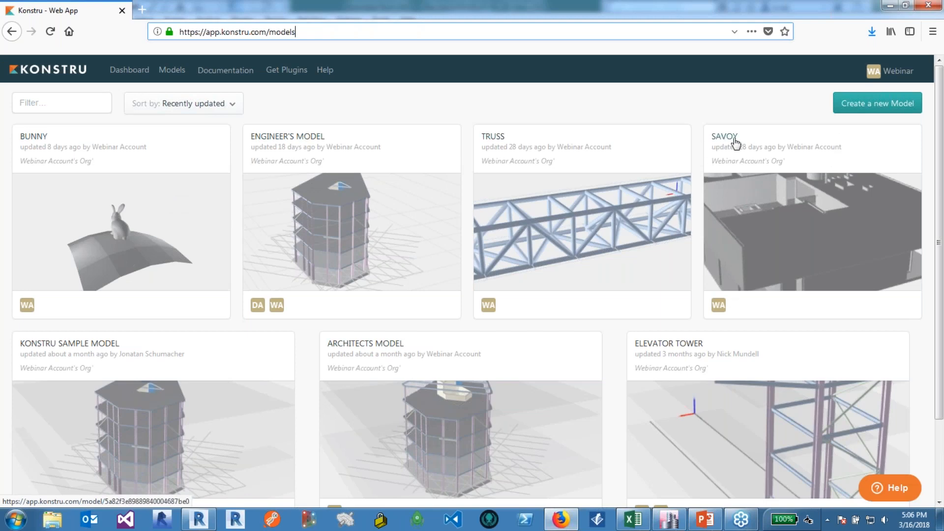
# - Create a new model named "Webinar Model" in the Webinar Account's Org' organization
pyautogui.click(864, 104)
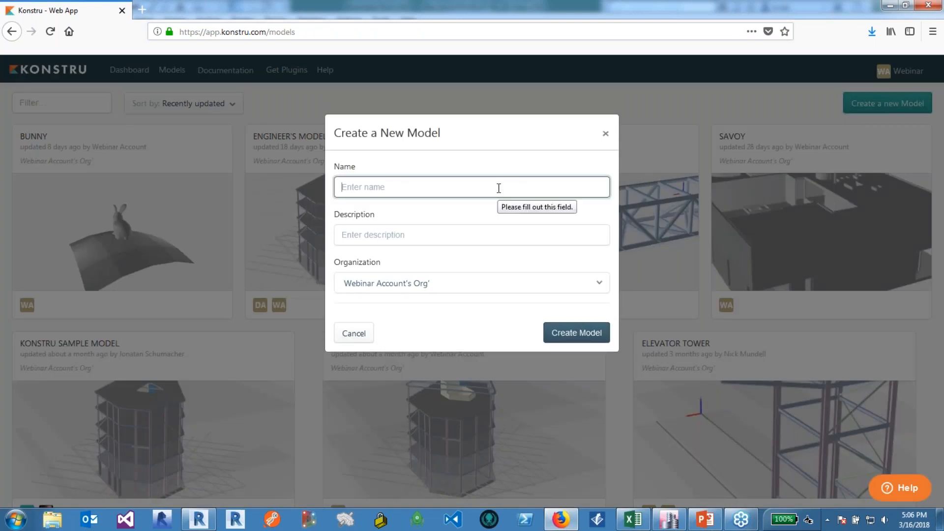
pyautogui.write('Webinar Model')
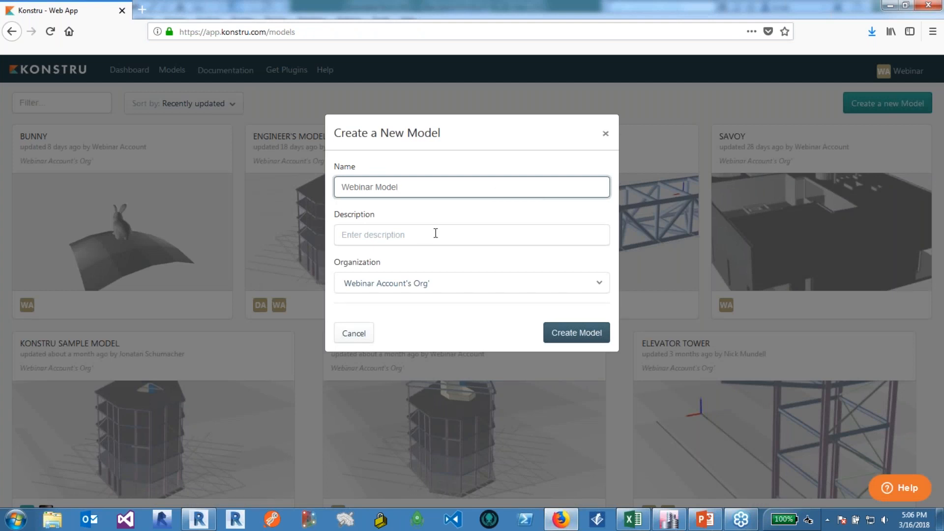
pyautogui.click(565, 340)
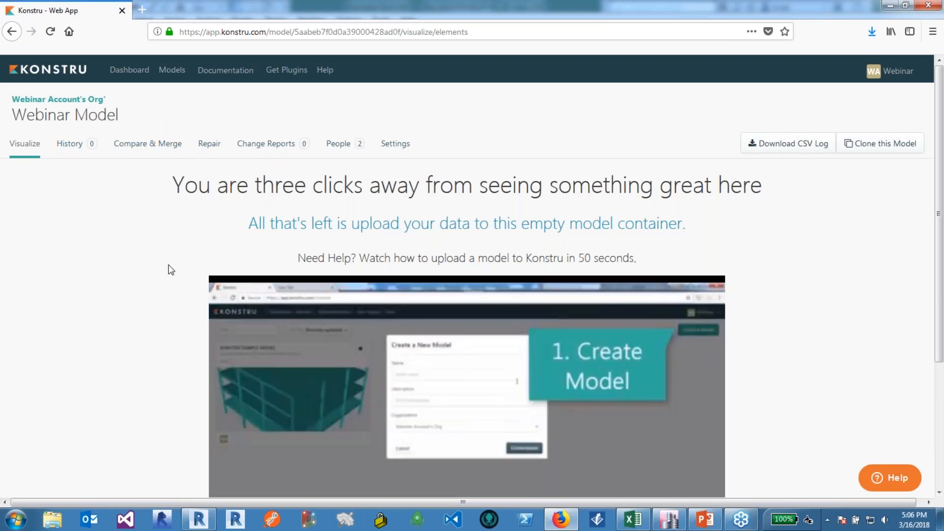
# - Look over the upload instructions on the new model's empty page
pyautogui.scroll(-1, 171, 270)
pyautogui.scroll(-2, 170, 270)
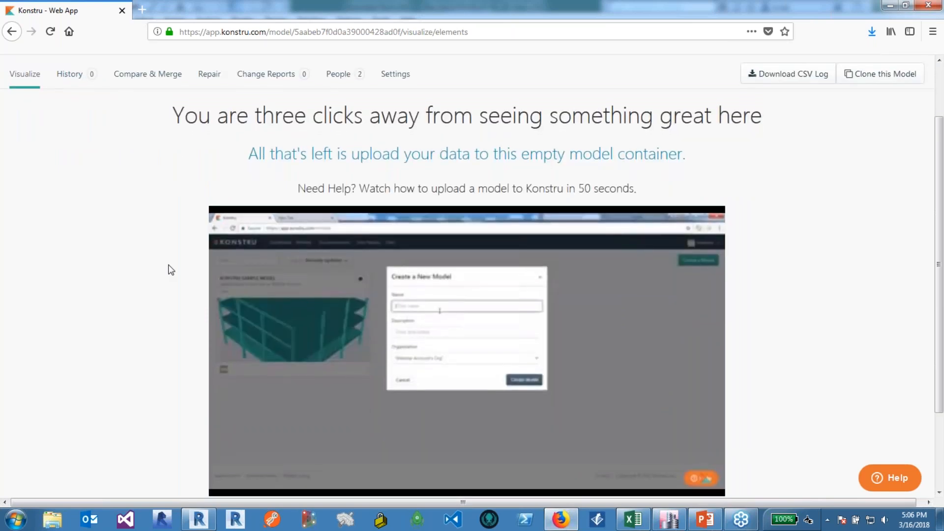
pyautogui.scroll(-3, 170, 270)
pyautogui.scroll(3, 167, 265)
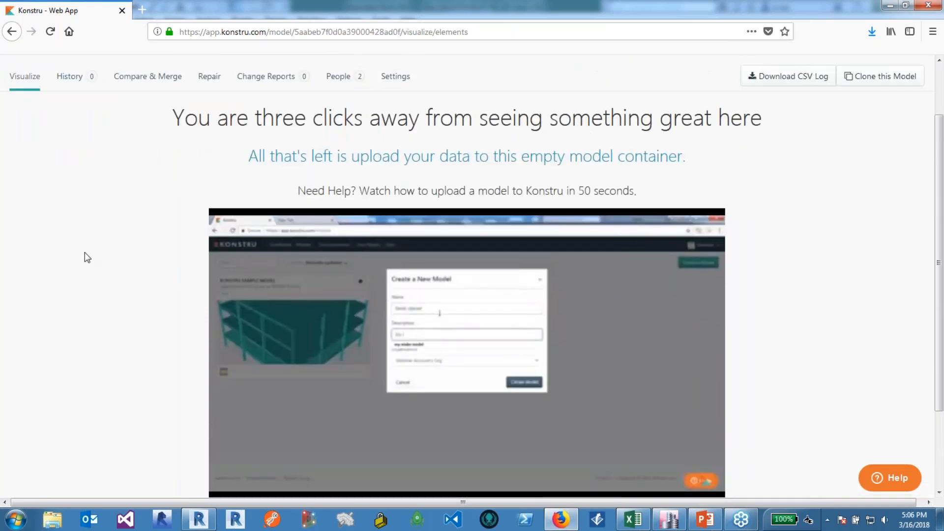
pyautogui.scroll(3, 87, 257)
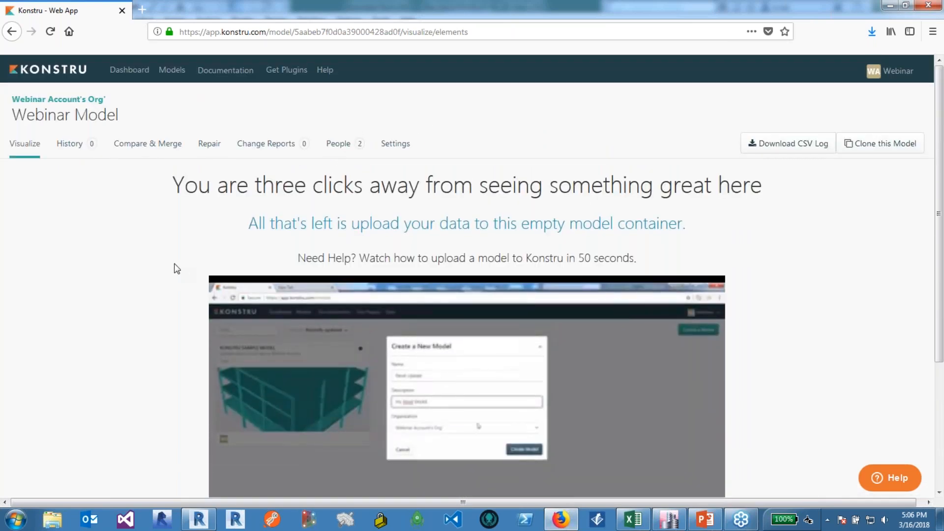
# - Review the plugins installer page and its list of supported software and versions, and leave the page
pyautogui.click(290, 71)
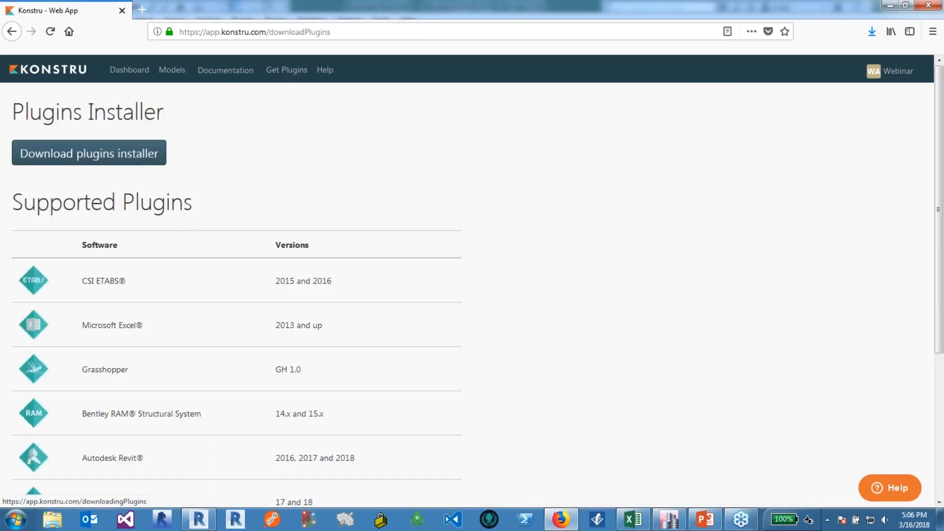
pyautogui.scroll(-2, 163, 197)
pyautogui.scroll(2, 139, 170)
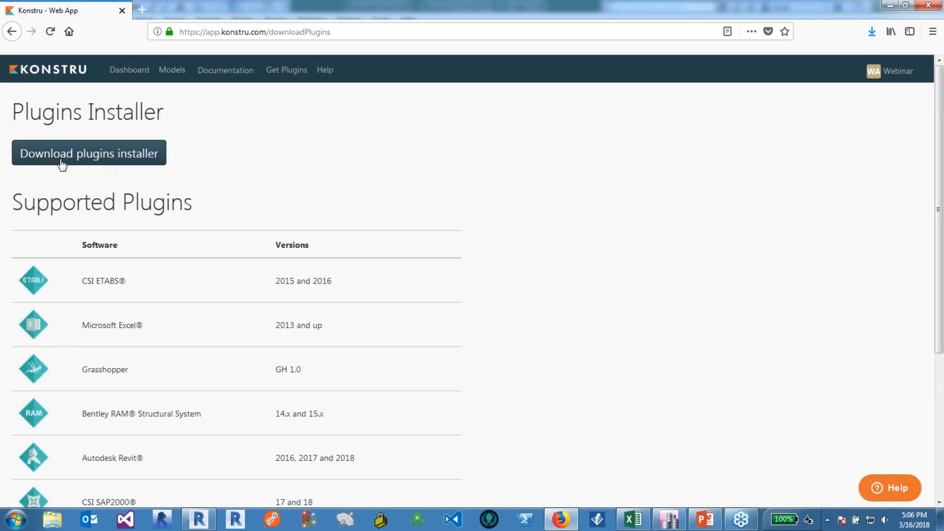
pyautogui.scroll(-4, 182, 164)
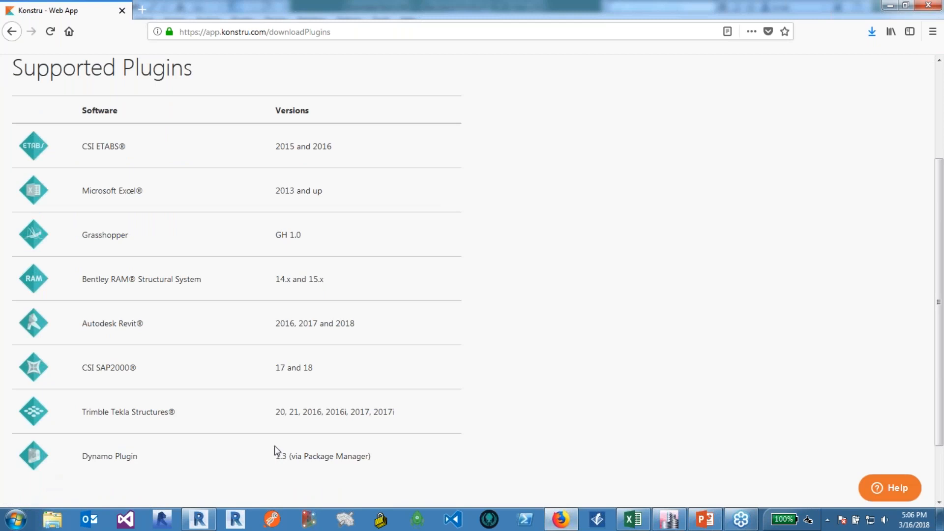
pyautogui.scroll(4, 123, 110)
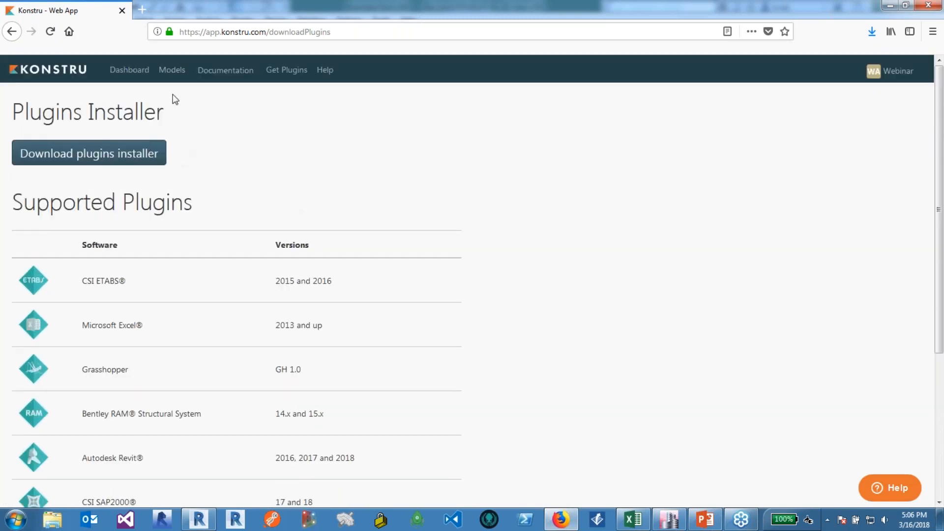
pyautogui.click(171, 70)
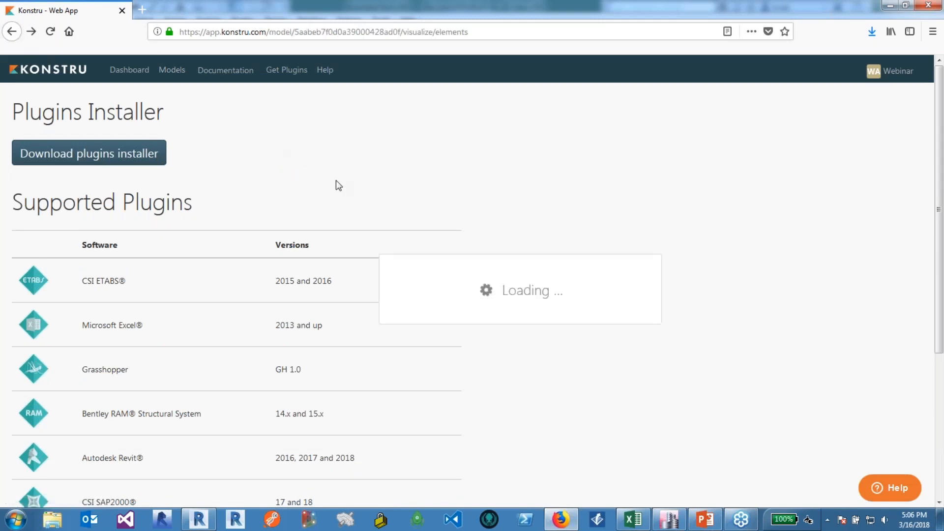
# - Switch to Revit and start the Konstru plugin on the NewSampleNoRoof.rvt model
pyautogui.click(200, 520)
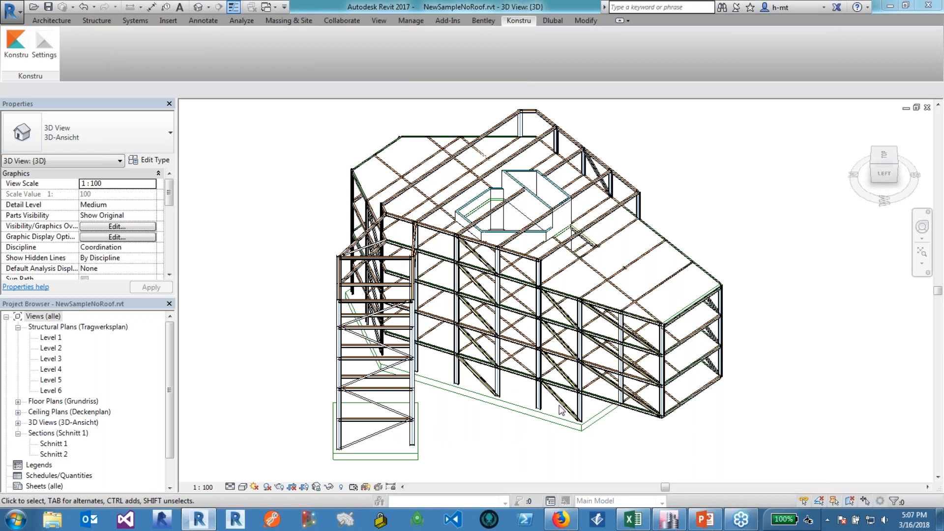
pyautogui.scroll(1, 644, 443)
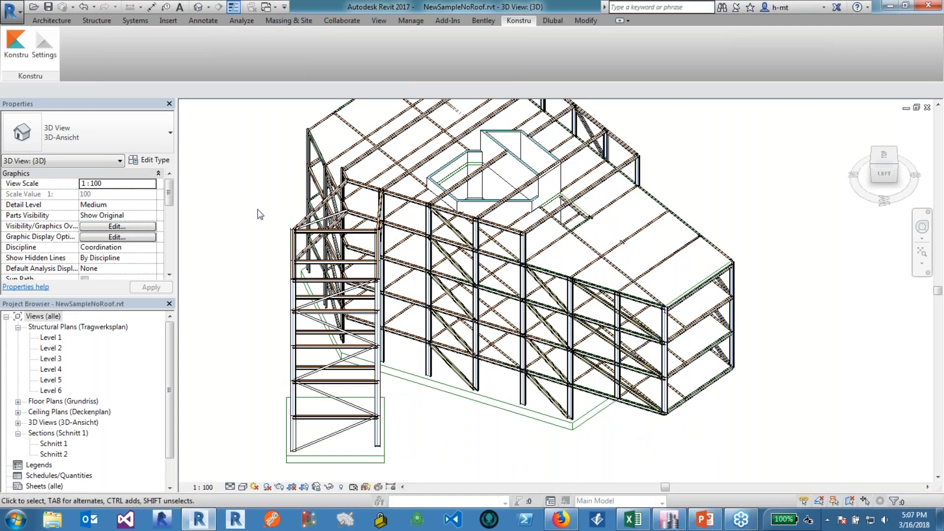
pyautogui.click(17, 43)
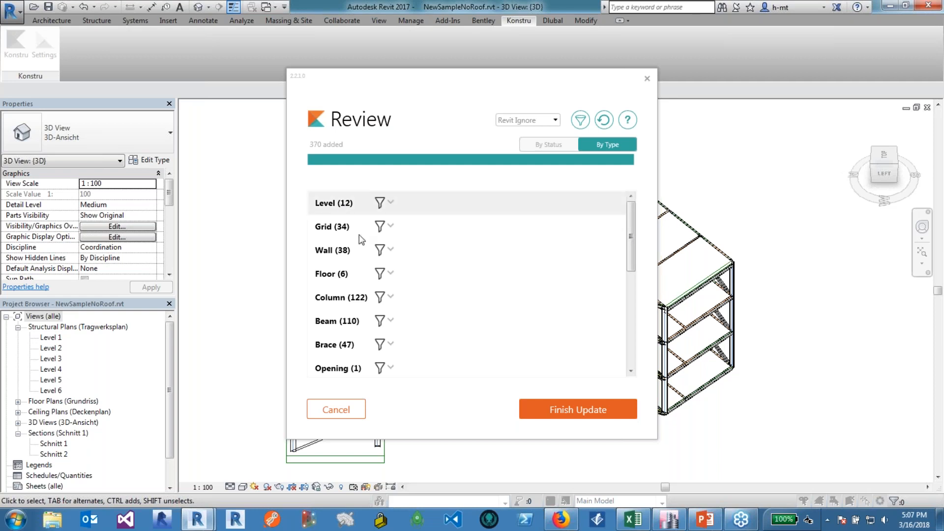
# - Examine the element types and their filters in the upload review, from Level through WorkPoint
pyautogui.scroll(-3, 349, 236)
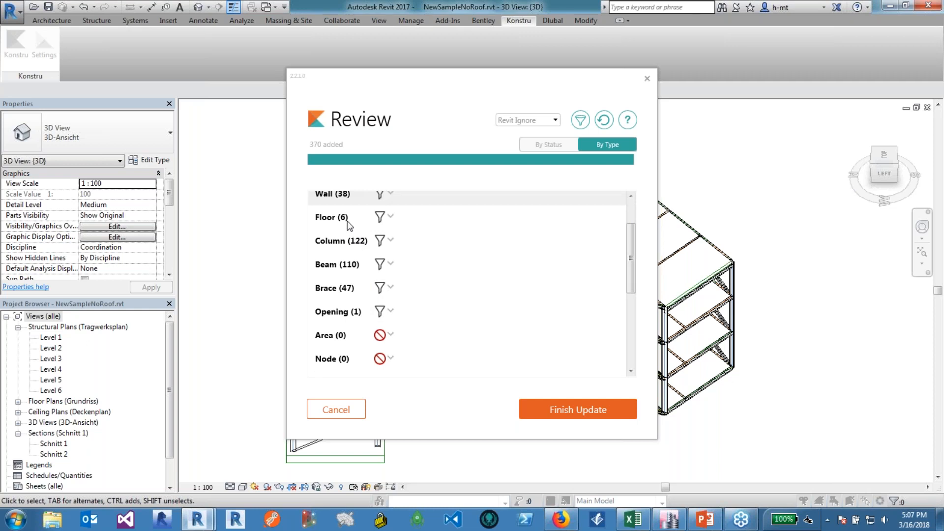
pyautogui.scroll(-1, 347, 295)
pyautogui.scroll(-2, 345, 290)
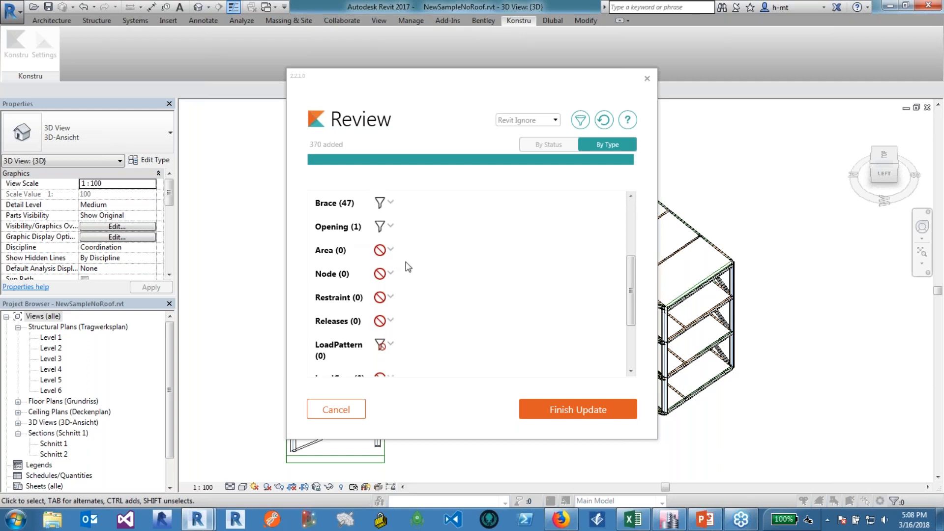
pyautogui.scroll(-1, 395, 269)
pyautogui.scroll(-1, 435, 239)
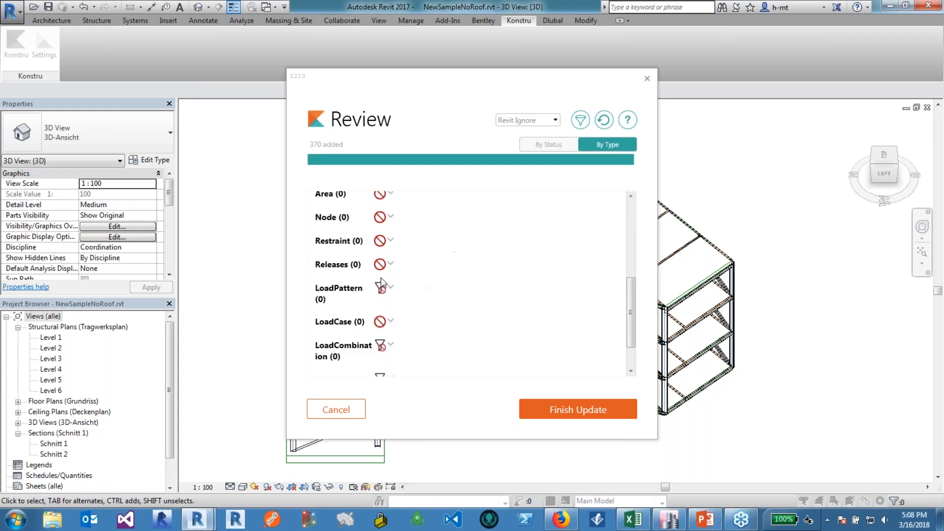
pyautogui.scroll(-1, 417, 280)
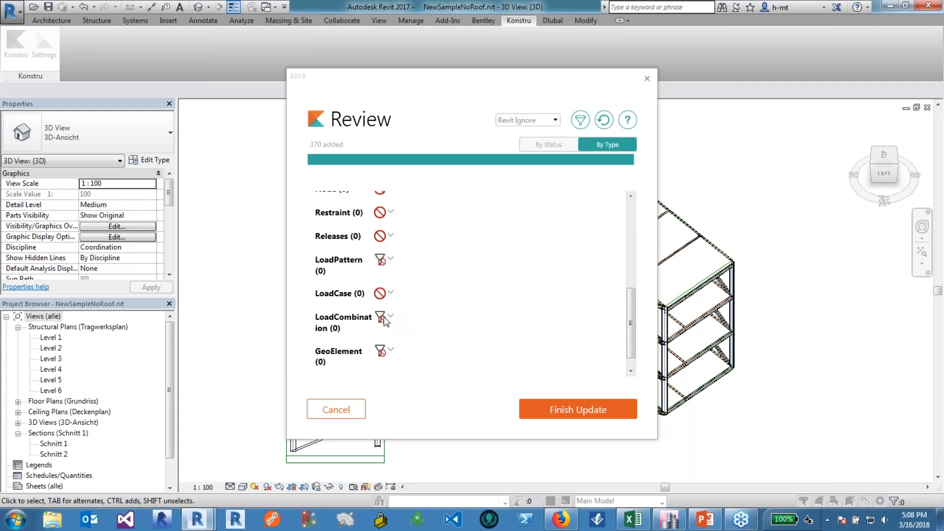
pyautogui.scroll(-1, 423, 317)
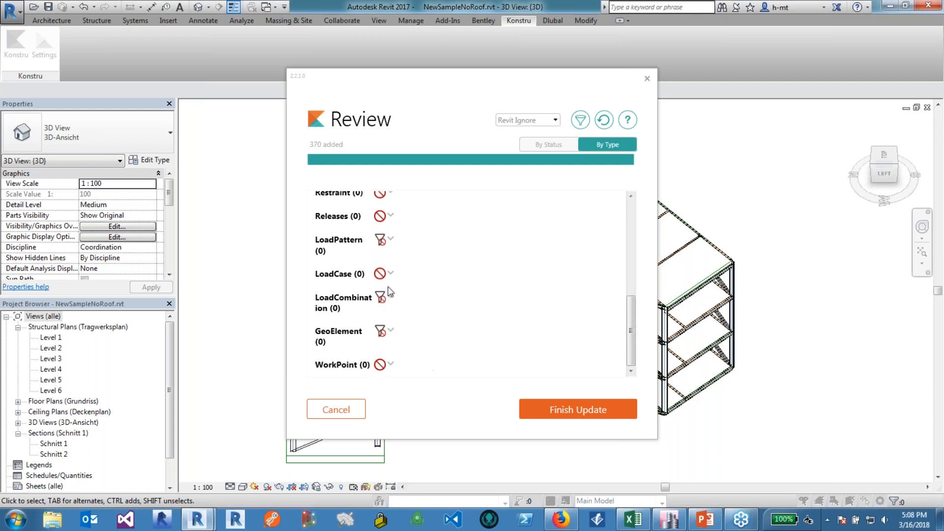
pyautogui.scroll(5, 465, 343)
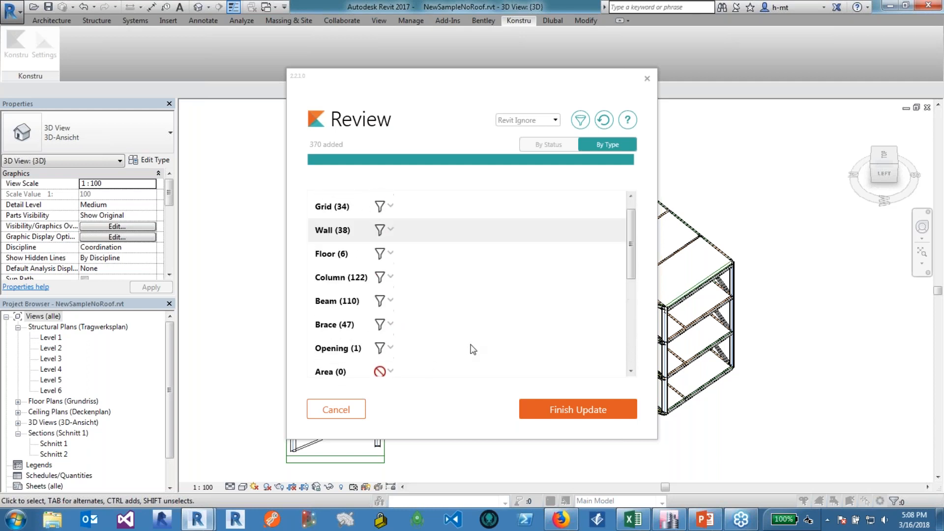
pyautogui.scroll(1, 473, 349)
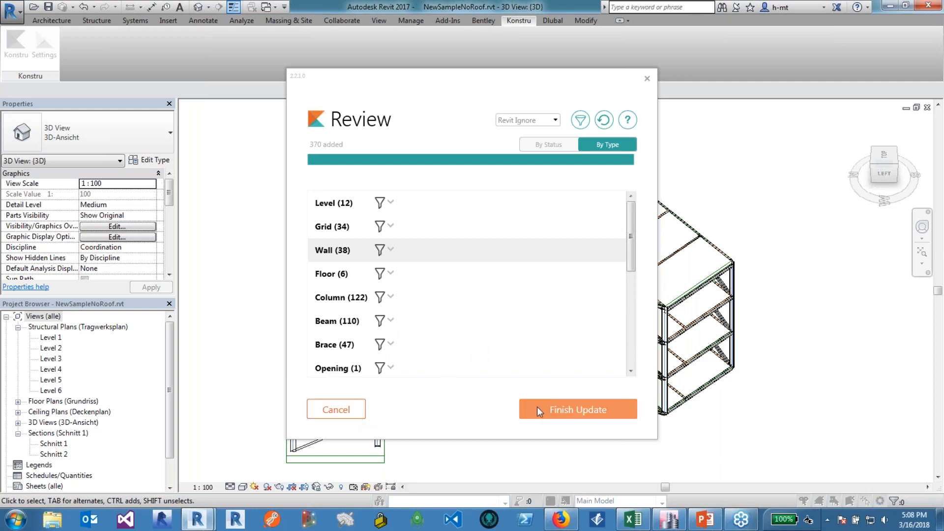
# - Finish the update to Konstru and open the uploaded model in the browser
pyautogui.click(585, 411)
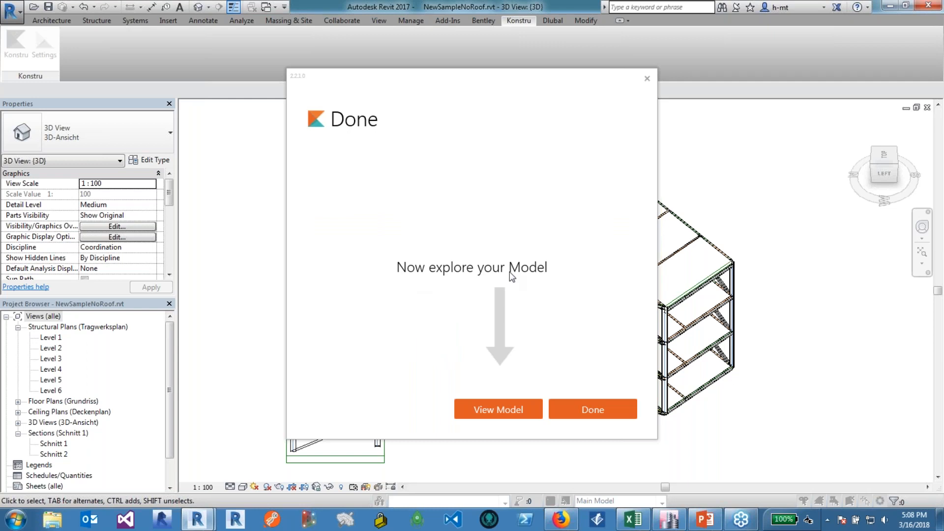
pyautogui.click(493, 416)
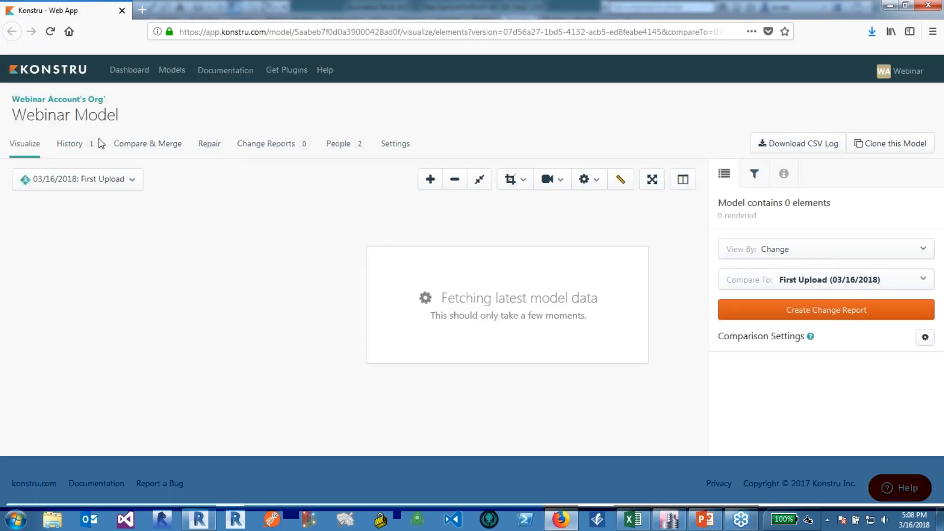
# - Check the version history of the Webinar Model and return to its 3D view for a close look at the structure
pyautogui.click(62, 145)
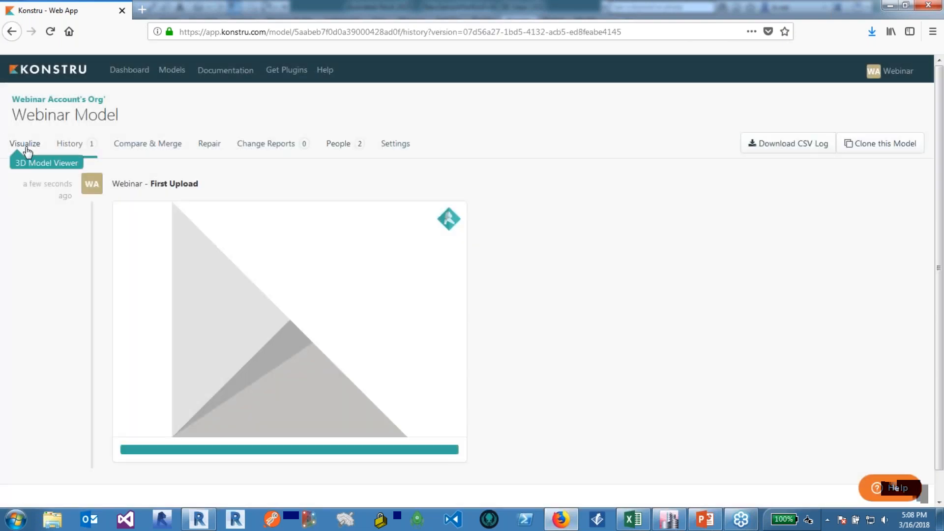
pyautogui.click(24, 144)
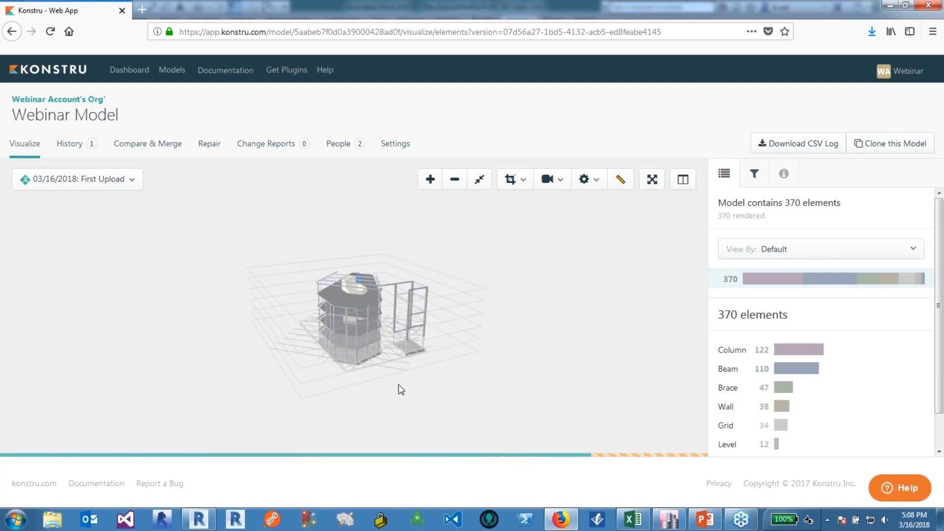
pyautogui.moveTo(470, 400); pyautogui.dragTo(329, 357)
pyautogui.scroll(2, 401, 375)
pyautogui.scroll(6, 329, 357)
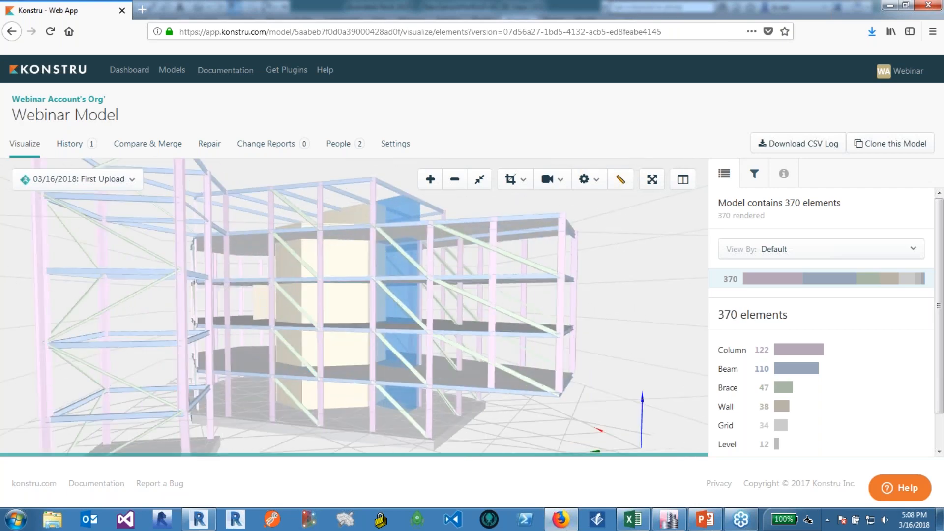
# - Inspect the element details of a horizontal beam in the separate tower, from its type and profile through its comments
pyautogui.click(162, 345)
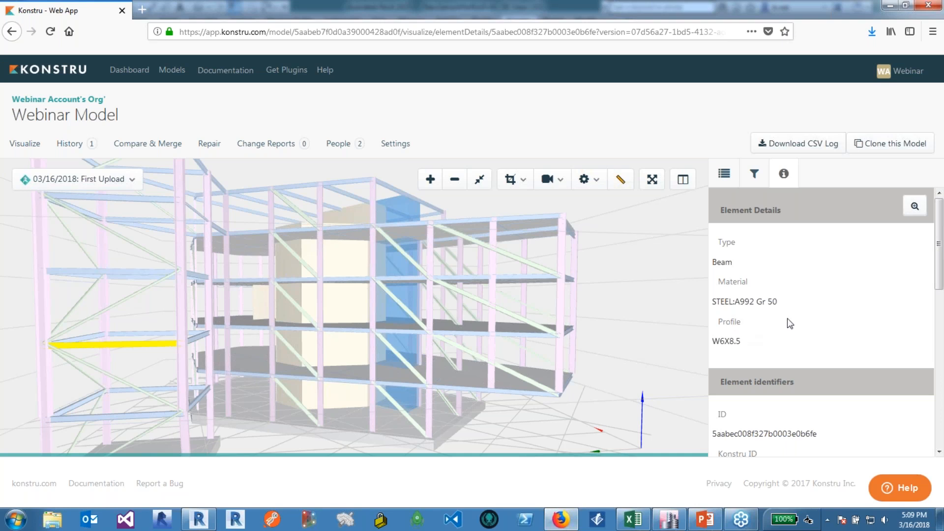
pyautogui.scroll(-6, 787, 321)
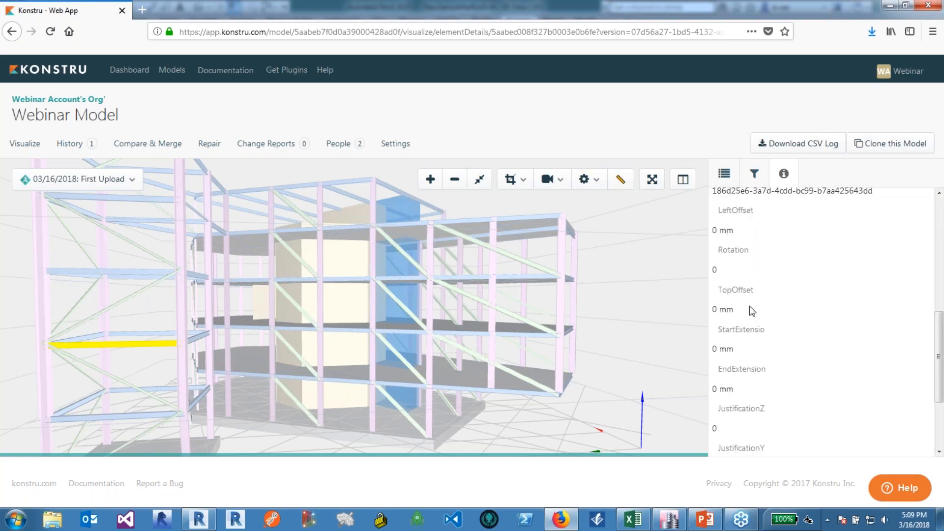
pyautogui.scroll(-3, 747, 310)
pyautogui.scroll(-2, 750, 355)
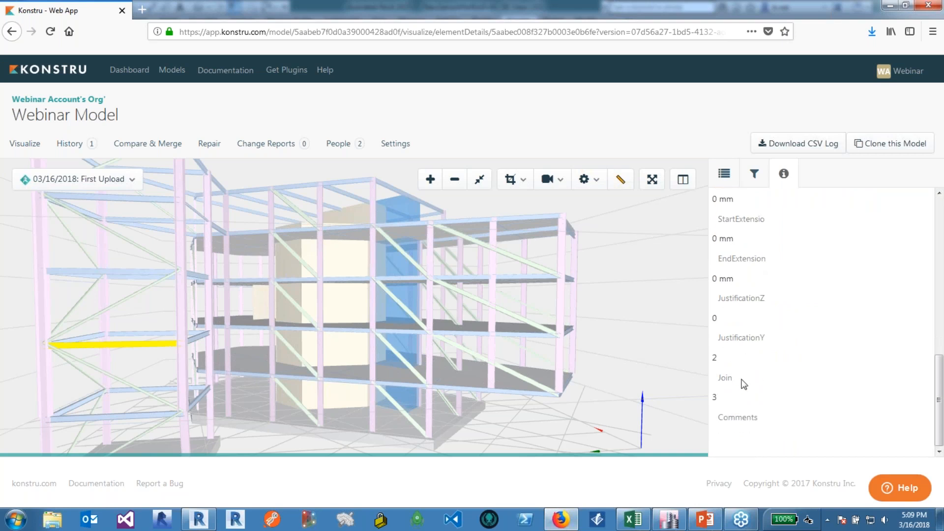
pyautogui.moveTo(354, 320); pyautogui.dragTo(448, 314)
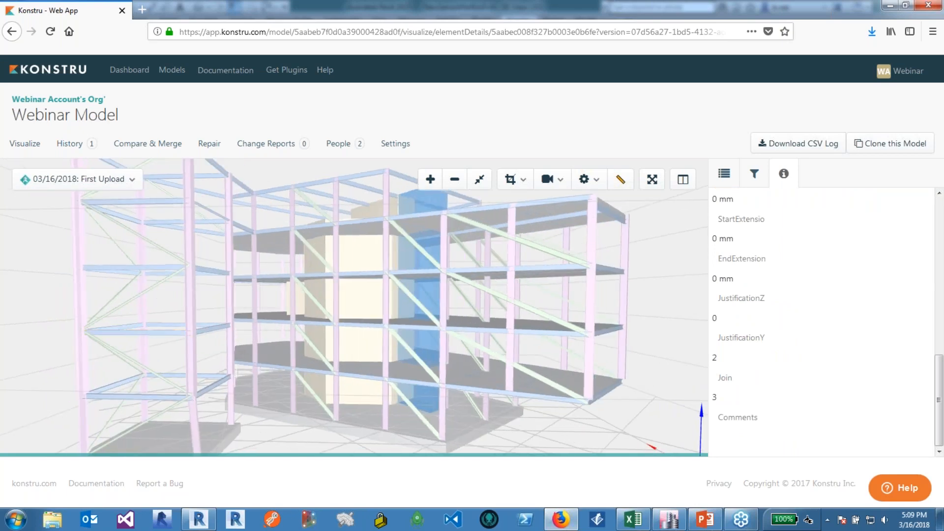
pyautogui.moveTo(55, 339); pyautogui.dragTo(64, 335, button='right')
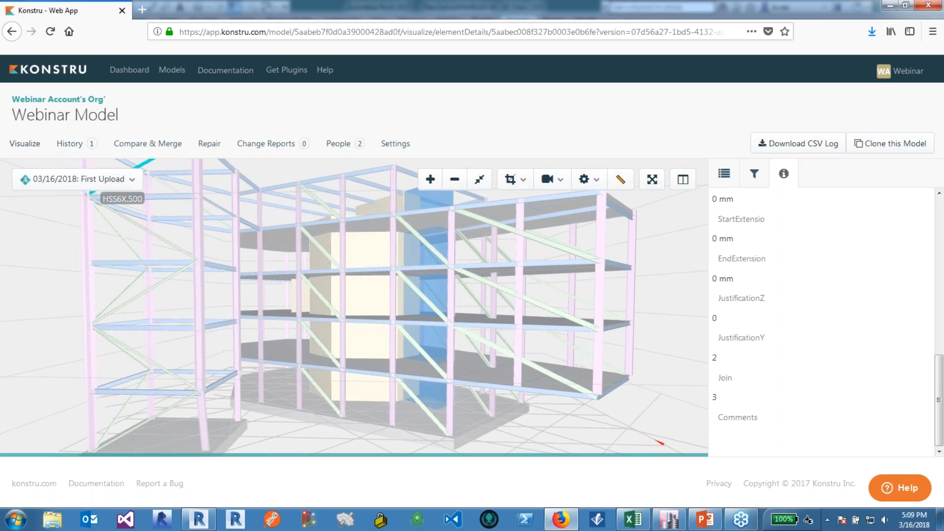
# - Color the 3D model by profile and examine the structure alongside the list of profile types
pyautogui.click(24, 143)
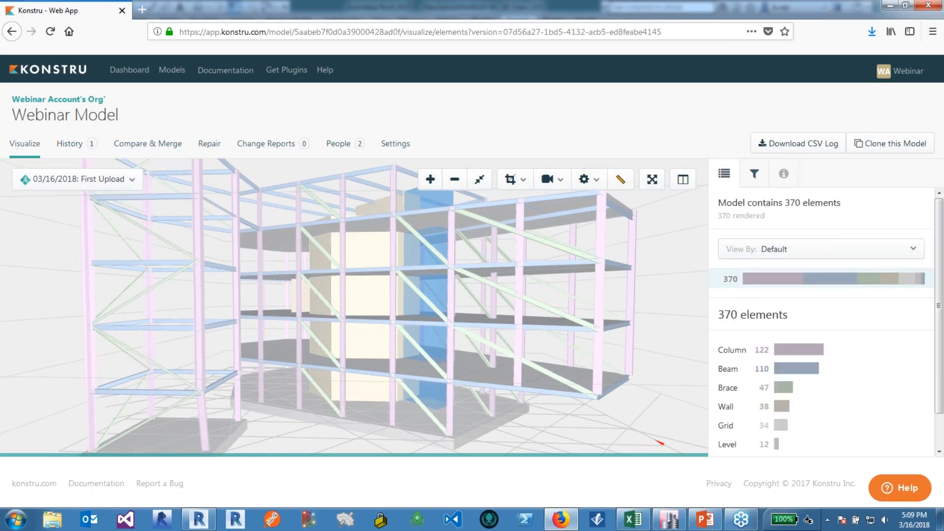
pyautogui.click(842, 255)
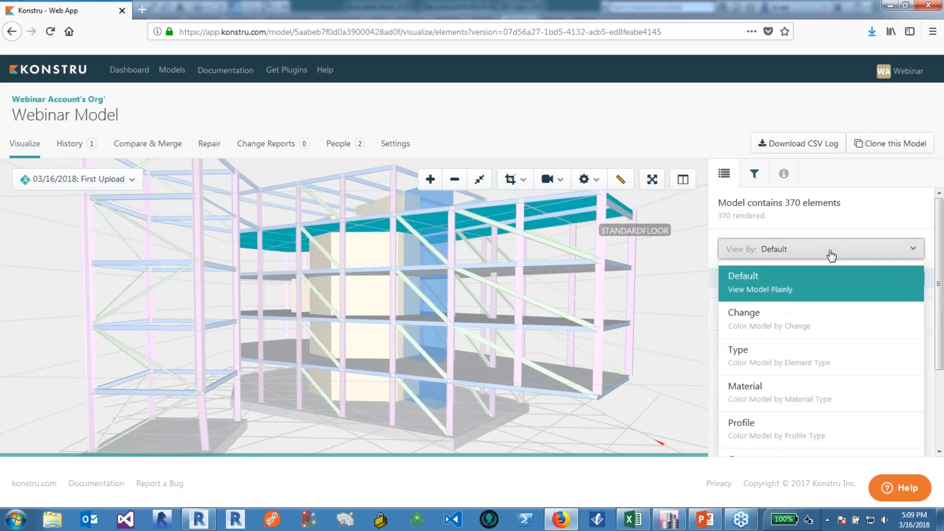
pyautogui.click(796, 430)
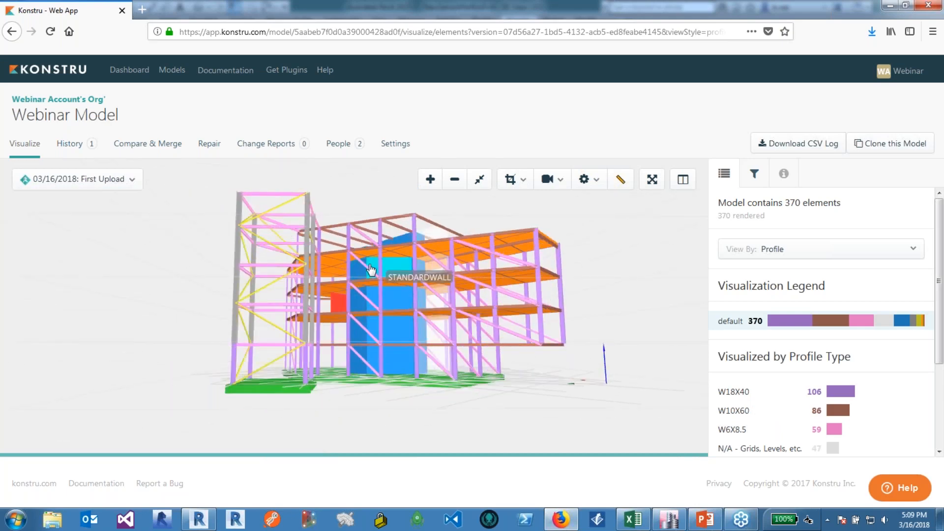
pyautogui.moveTo(359, 279); pyautogui.dragTo(820, 348)
pyautogui.scroll(-3, 820, 347)
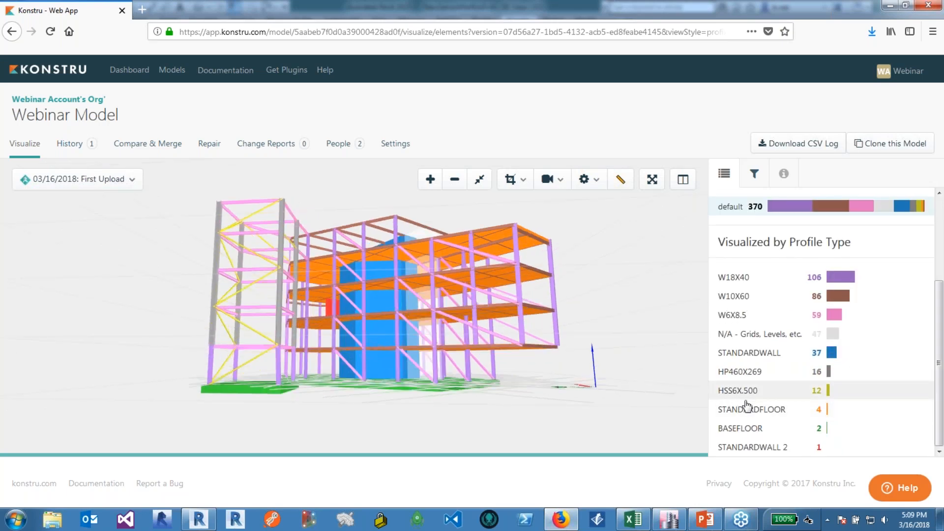
pyautogui.moveTo(451, 290); pyautogui.dragTo(480, 317)
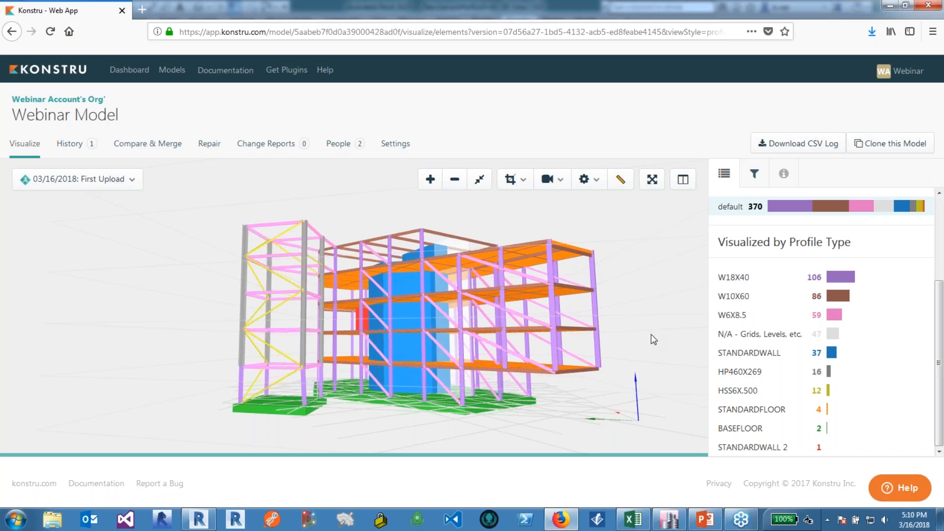
# - Switch to Excel, start the Konstru add-in and select the Webinar Model
pyautogui.click(633, 519)
pyautogui.click(333, 29)
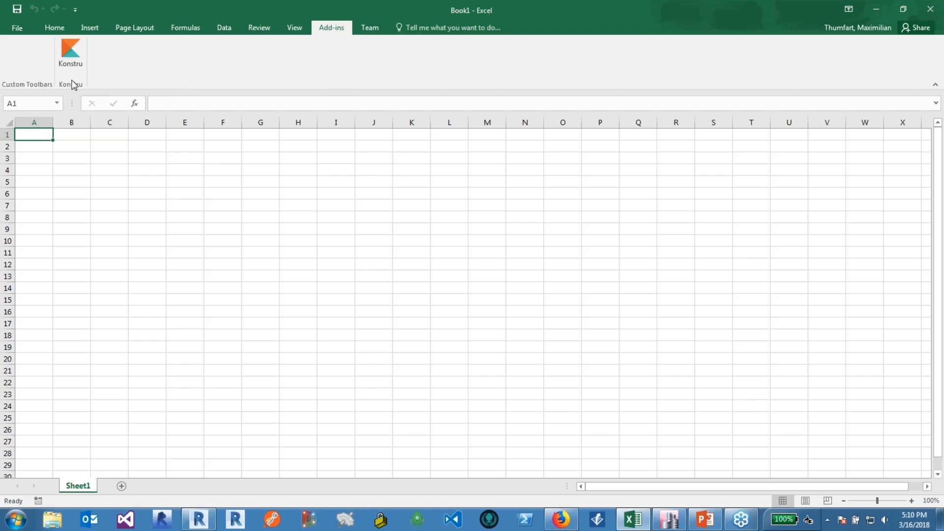
pyautogui.click(75, 57)
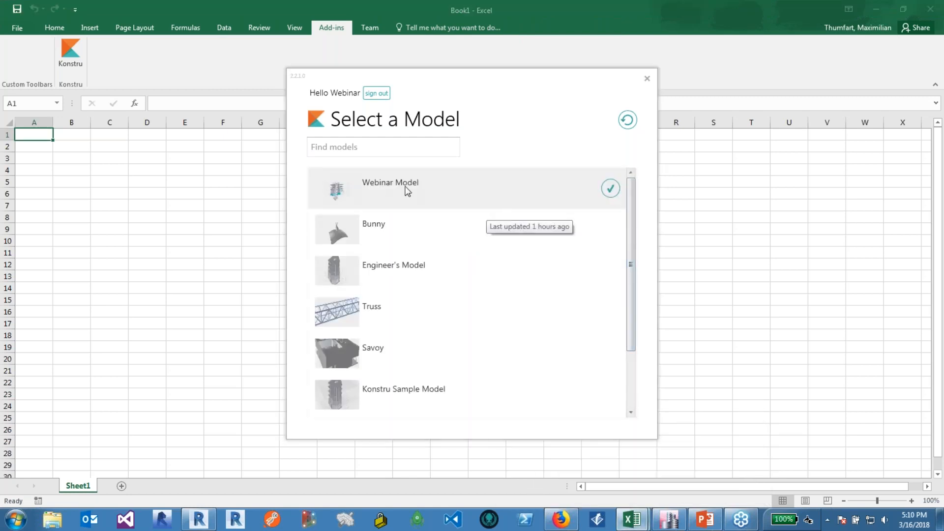
pyautogui.click(610, 190)
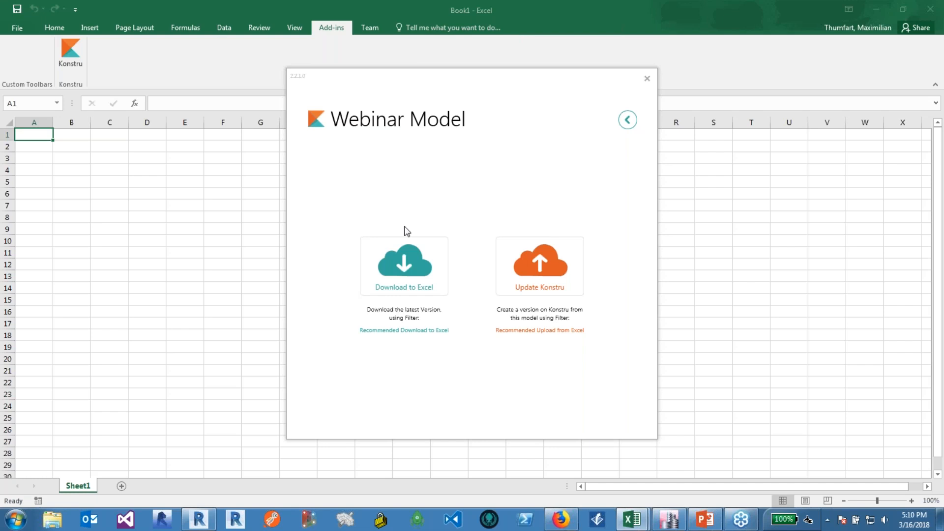
# - Download the latest version of the model into the workbook using the Recommended Download to Excel filter
pyautogui.click(409, 252)
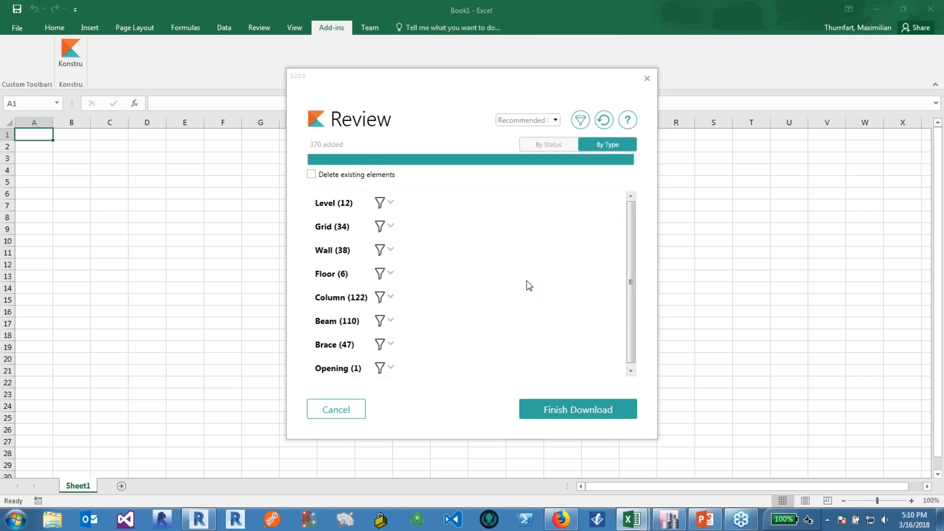
pyautogui.scroll(-1, 454, 253)
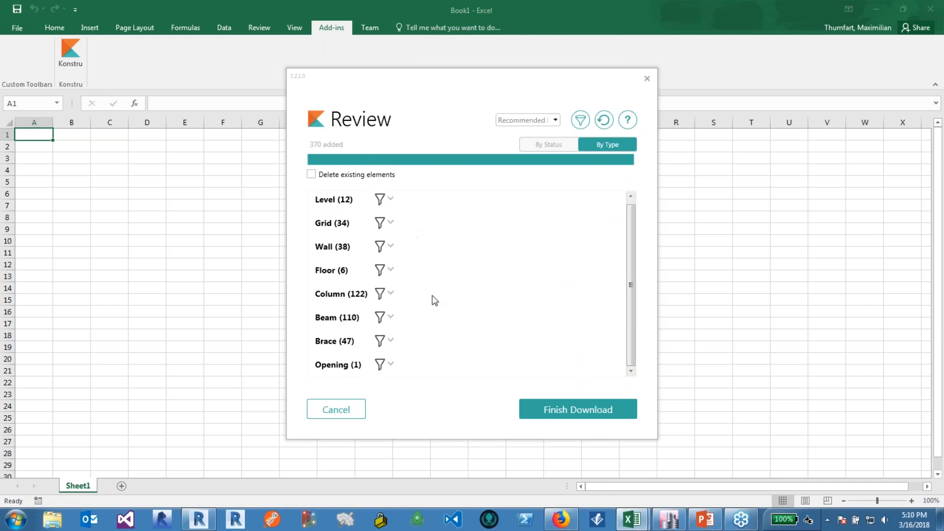
pyautogui.click(561, 409)
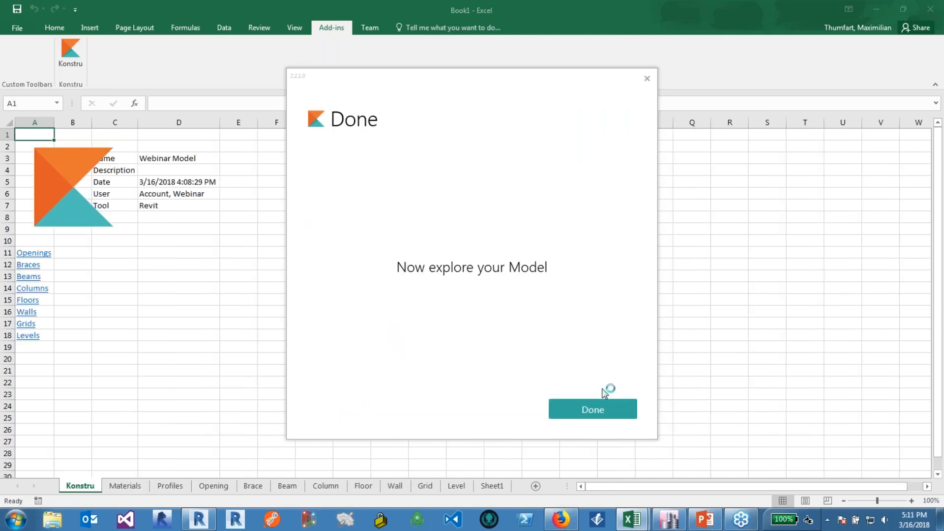
pyautogui.click(606, 410)
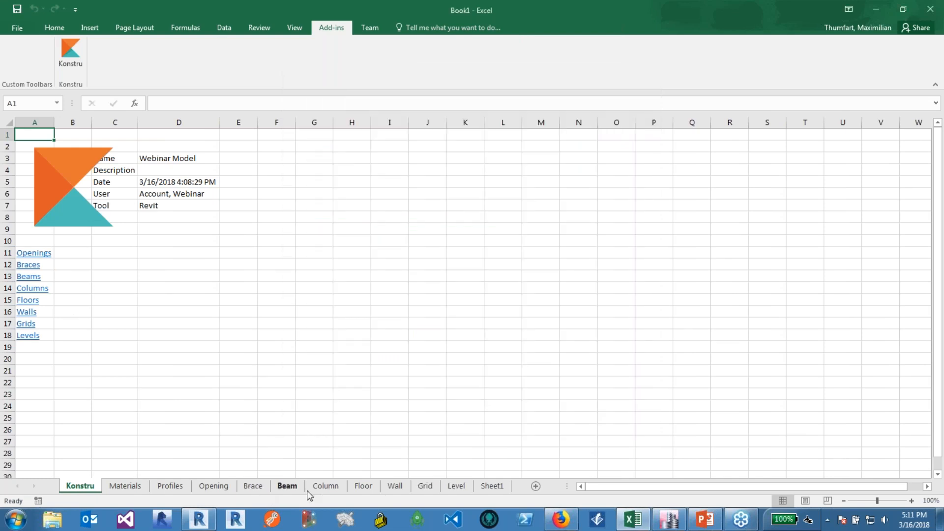
# - On the Brace sheet, replace the W6X8.5 profiles in G2 to G37 with HSS6X.500 copied from G38
pyautogui.click(253, 486)
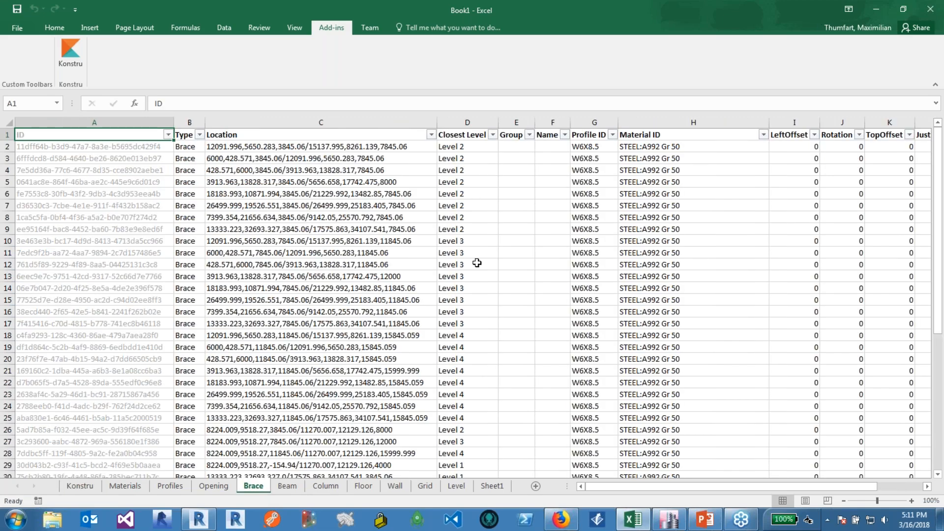
pyautogui.scroll(-1, 510, 265)
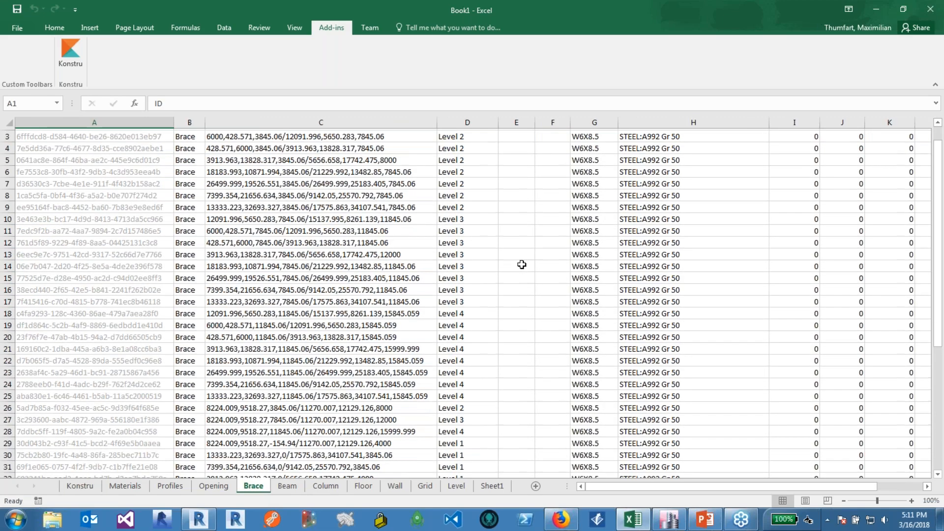
pyautogui.scroll(-3, 606, 303)
pyautogui.scroll(-3, 606, 303)
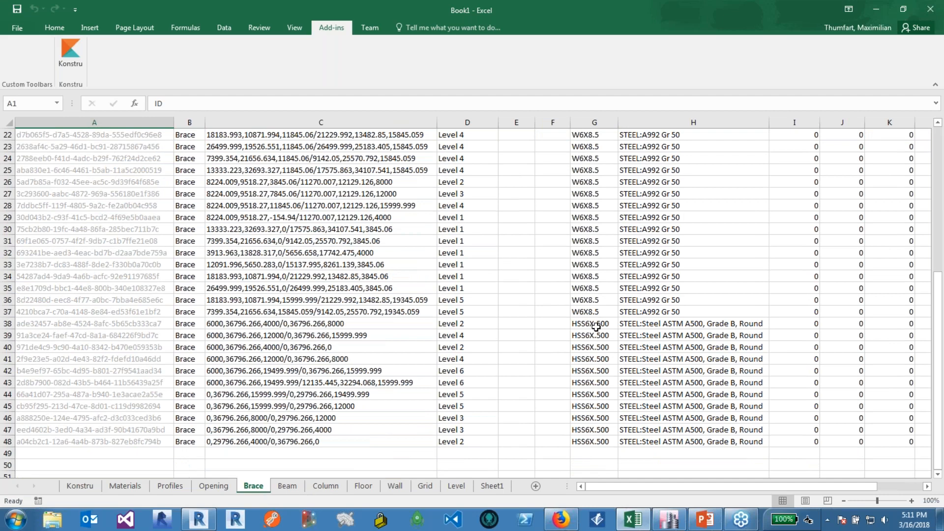
pyautogui.click(595, 323)
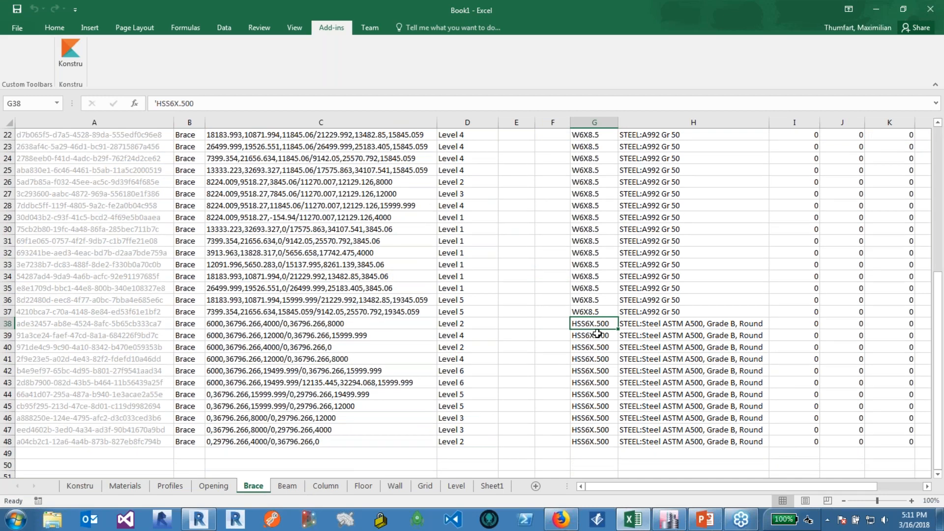
pyautogui.hotkey('ctrl', 'c')
pyautogui.click(604, 313)
pyautogui.scroll(3, 634, 359)
pyautogui.scroll(4, 644, 359)
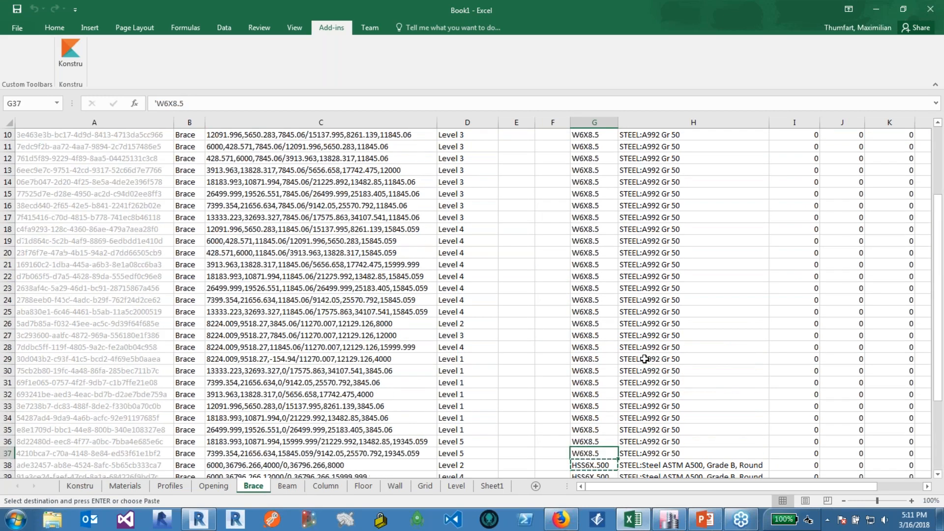
pyautogui.keyDown('shift'); pyautogui.click(593, 145); pyautogui.keyUp('shift')
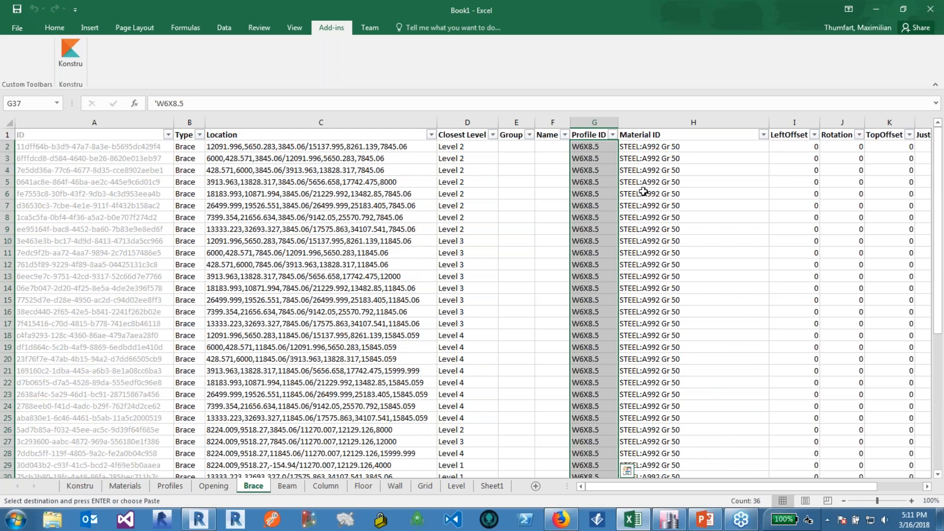
pyautogui.hotkey('ctrl', 'v')
pyautogui.scroll(-6, 643, 192)
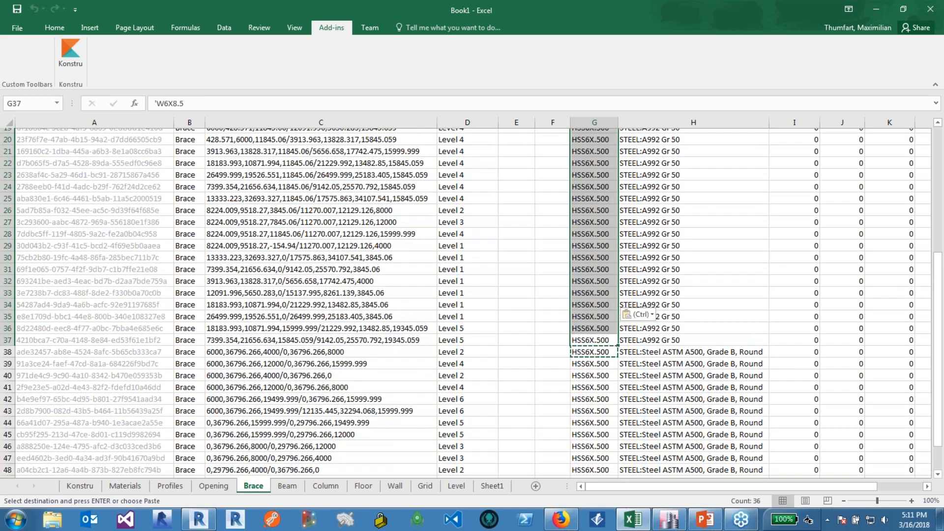
pyautogui.click(649, 281)
pyautogui.scroll(6, 649, 280)
pyautogui.click(492, 135)
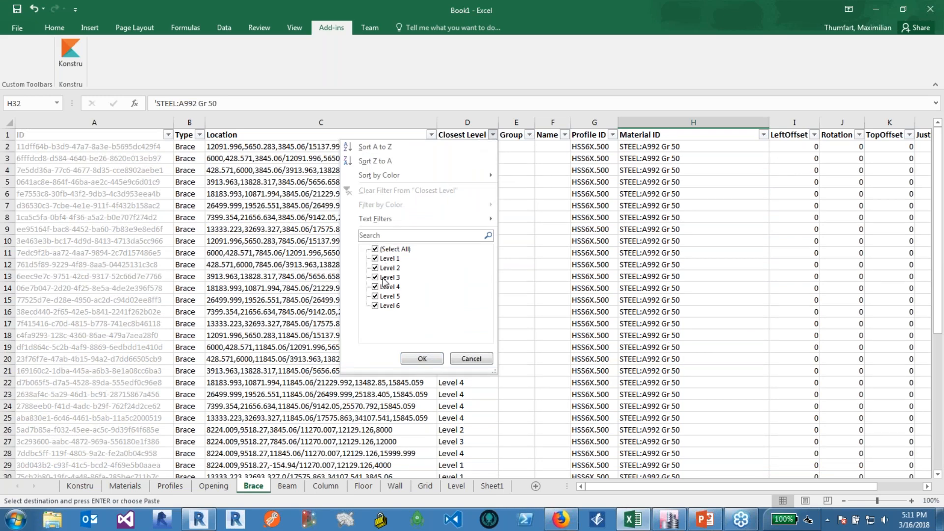
pyautogui.click(471, 358)
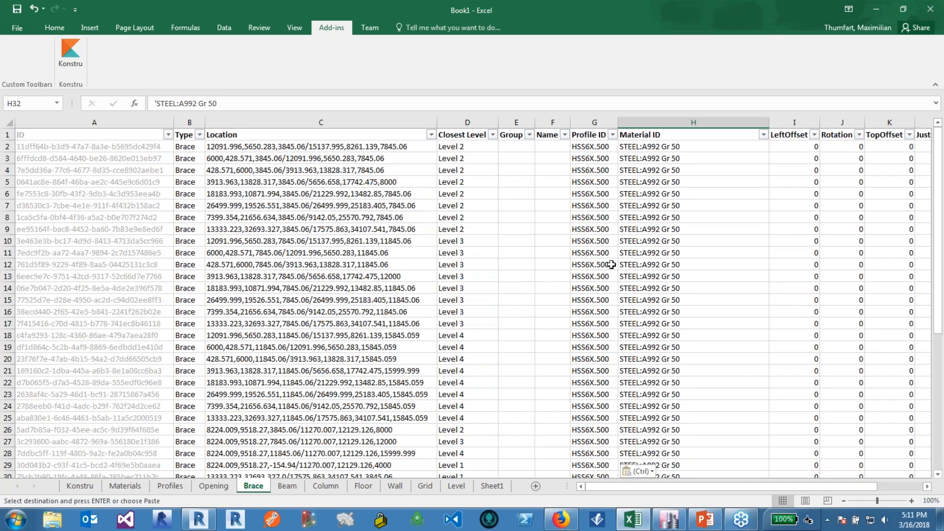
pyautogui.click(609, 265)
# - Open the Column sheet and filter its closest level to show only Level 1
pyautogui.click(330, 490)
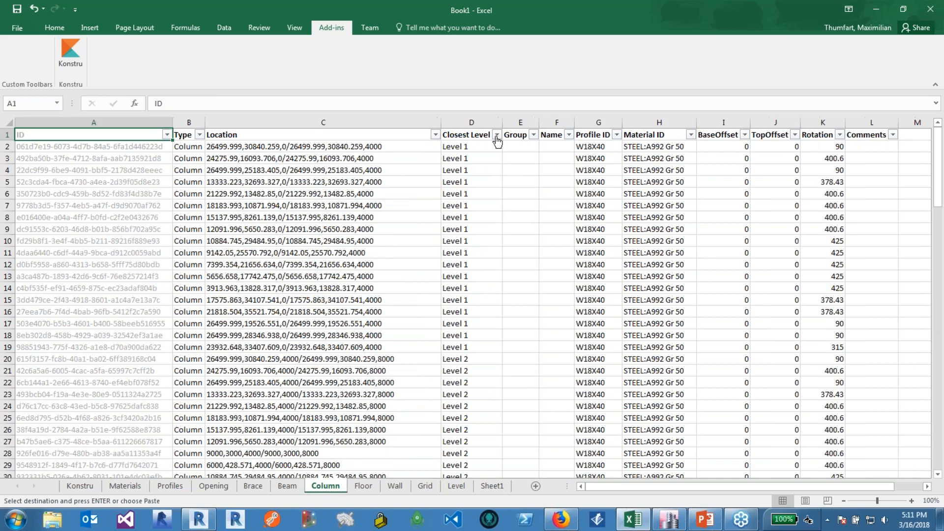
pyautogui.click(497, 135)
pyautogui.click(381, 249)
pyautogui.click(382, 258)
pyautogui.click(429, 358)
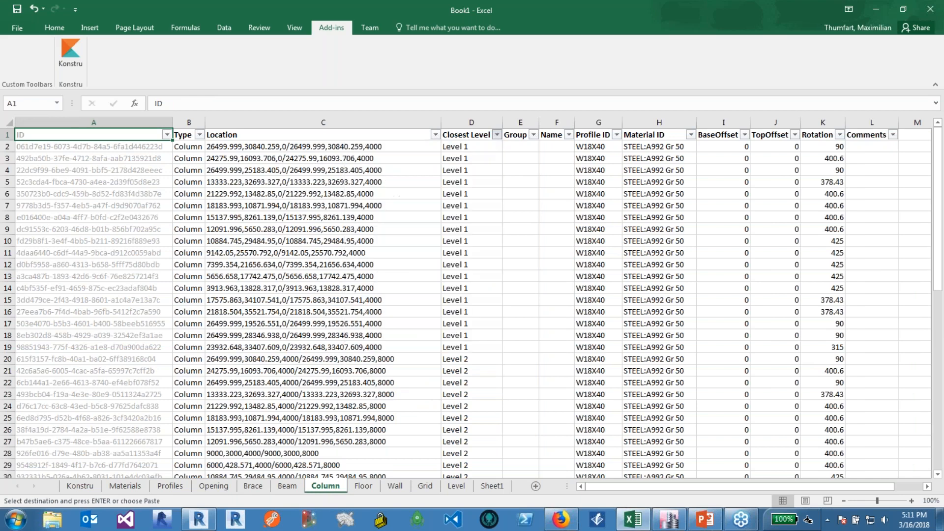
pyautogui.click(595, 147)
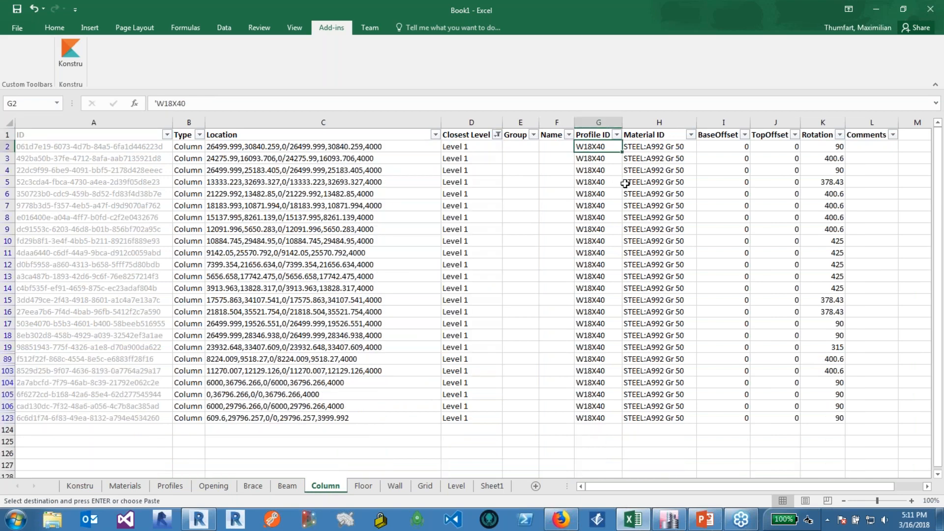
pyautogui.rightClick(590, 144)
pyautogui.click(660, 404)
pyautogui.click(602, 156)
pyautogui.click(603, 148)
pyautogui.doubleClick(606, 146)
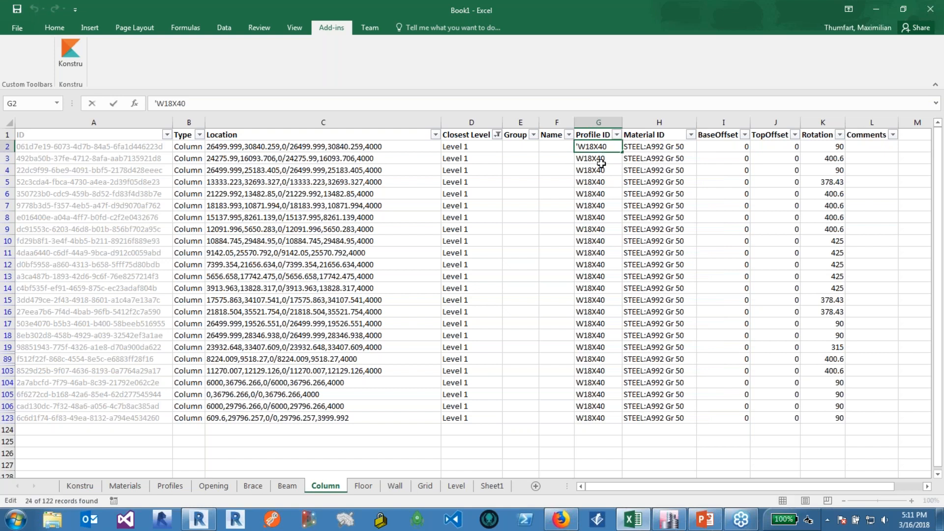
pyautogui.click(599, 160)
pyautogui.press('Up')
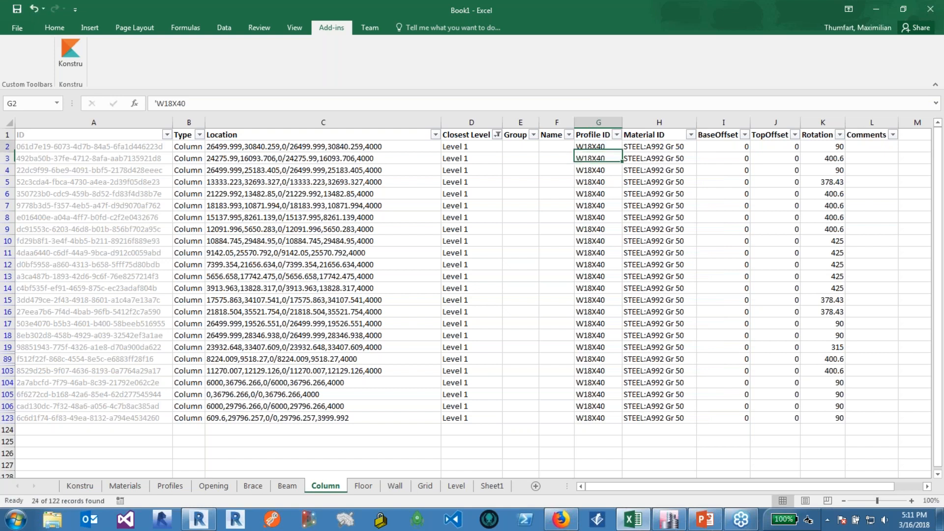
pyautogui.click(596, 160)
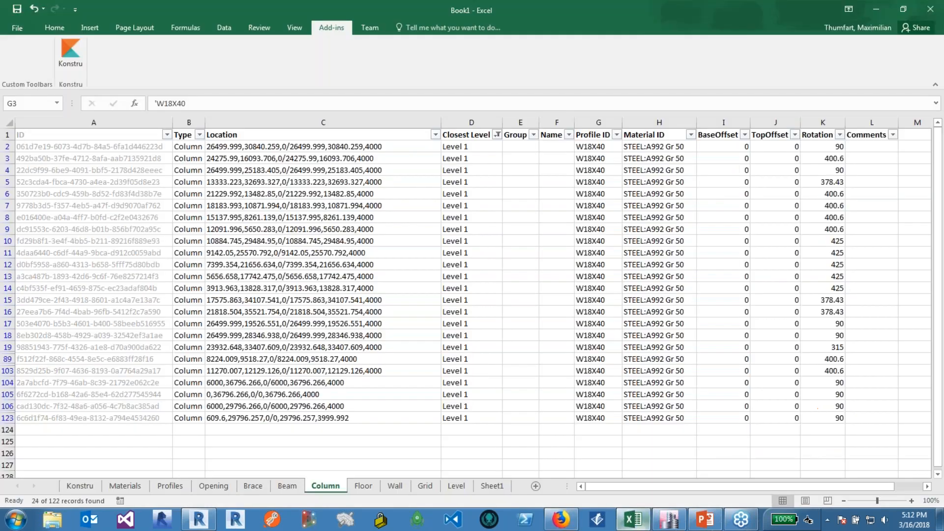
pyautogui.click(588, 146)
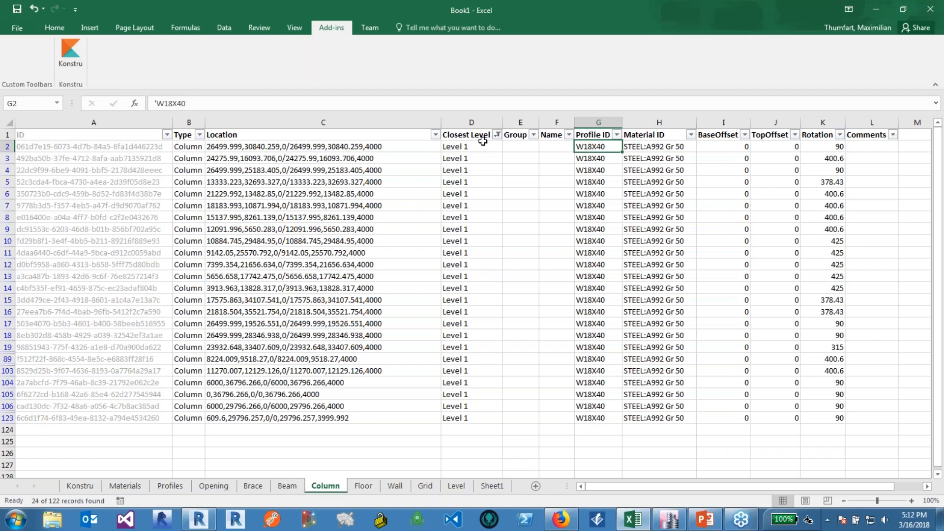
# - Reset the closest level filter so that columns on all levels are included
pyautogui.click(498, 135)
pyautogui.click(379, 258)
pyautogui.click(379, 268)
pyautogui.click(378, 250)
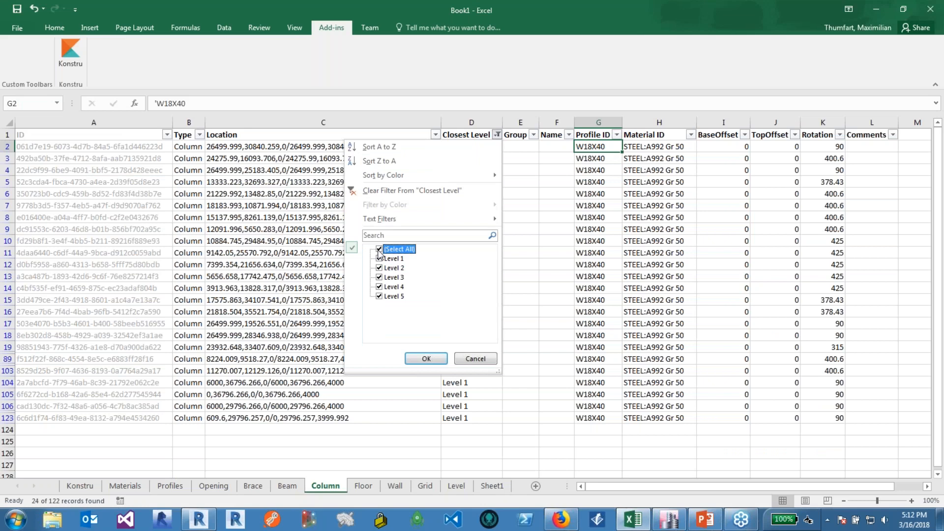
pyautogui.click(426, 358)
# - Copy the HP460X269 profile from cell G107 of the Column sheet
pyautogui.scroll(-5, 596, 343)
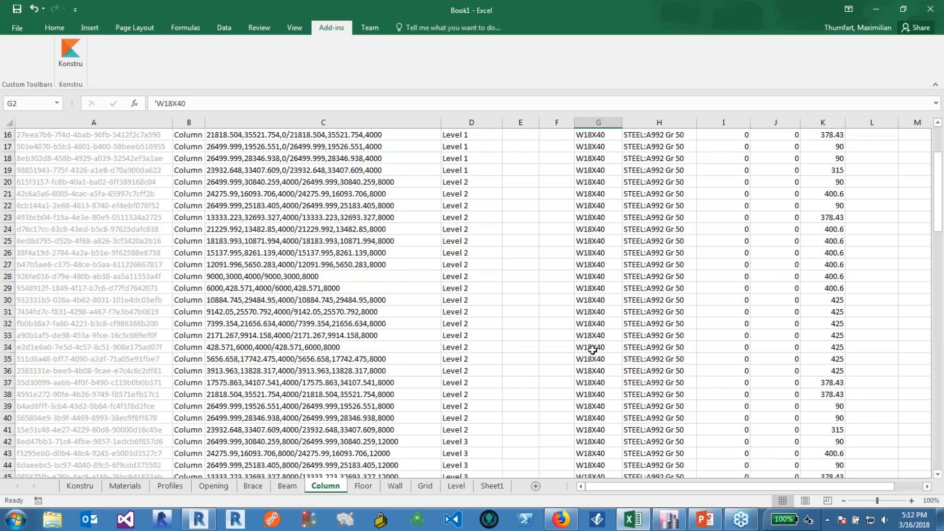
pyautogui.scroll(-8, 580, 352)
pyautogui.scroll(-12, 566, 355)
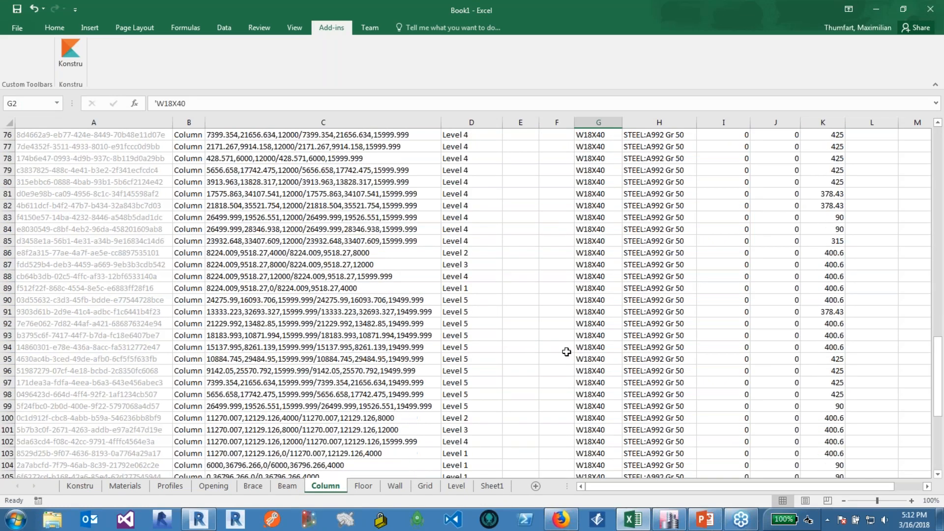
pyautogui.scroll(-6, 566, 351)
pyautogui.click(597, 288)
pyautogui.hotkey('ctrl', 'c')
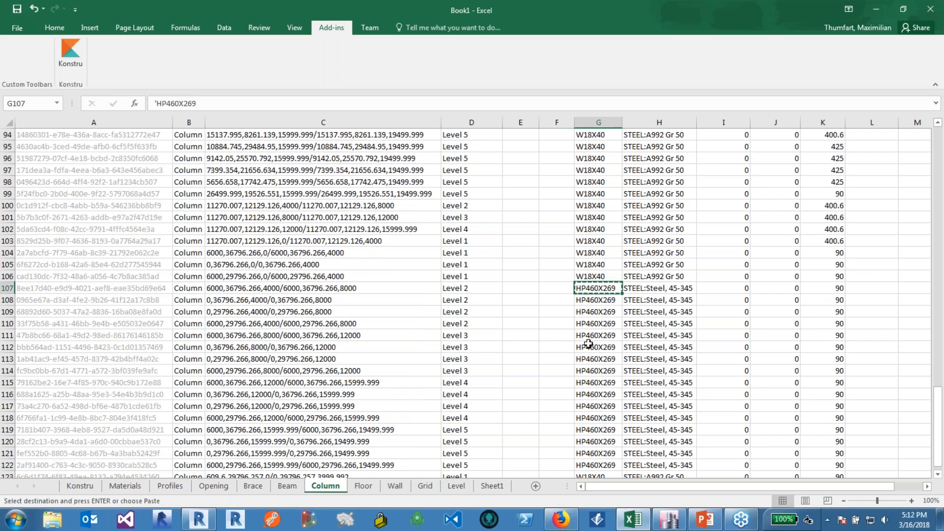
# - Restrict the column list to Level 1 again, keeping the copied profile ready for pasting
pyautogui.scroll(5, 588, 344)
pyautogui.scroll(20, 588, 337)
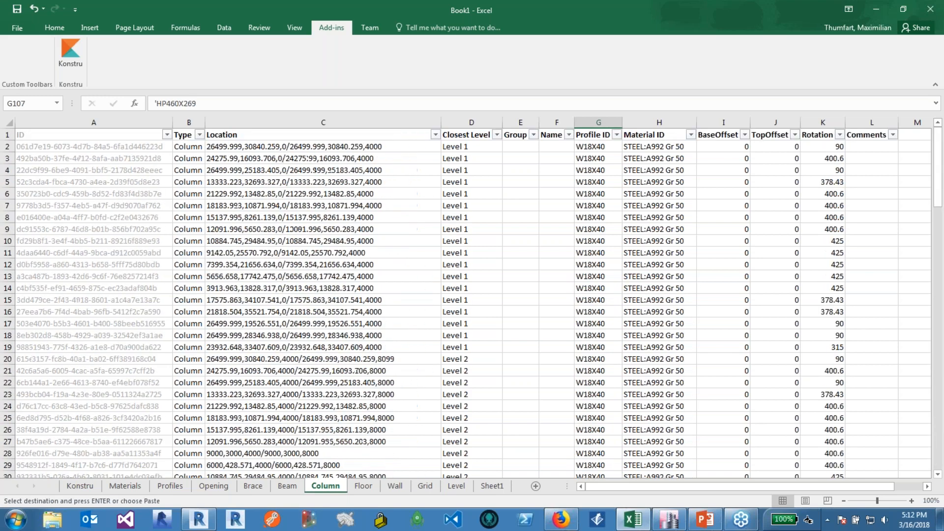
pyautogui.click(497, 135)
pyautogui.click(379, 248)
pyautogui.click(379, 258)
pyautogui.click(426, 359)
# - Paste the copied HP460X269 profile into the Profile ID of all filtered Level 1 columns, from G2 to G123
pyautogui.click(604, 147)
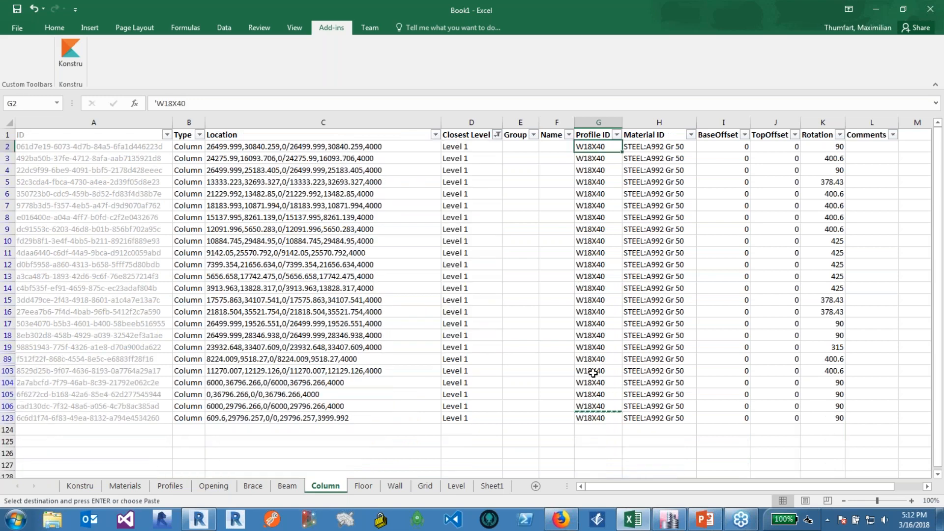
pyautogui.keyDown('shift'); pyautogui.click(600, 418); pyautogui.keyUp('shift')
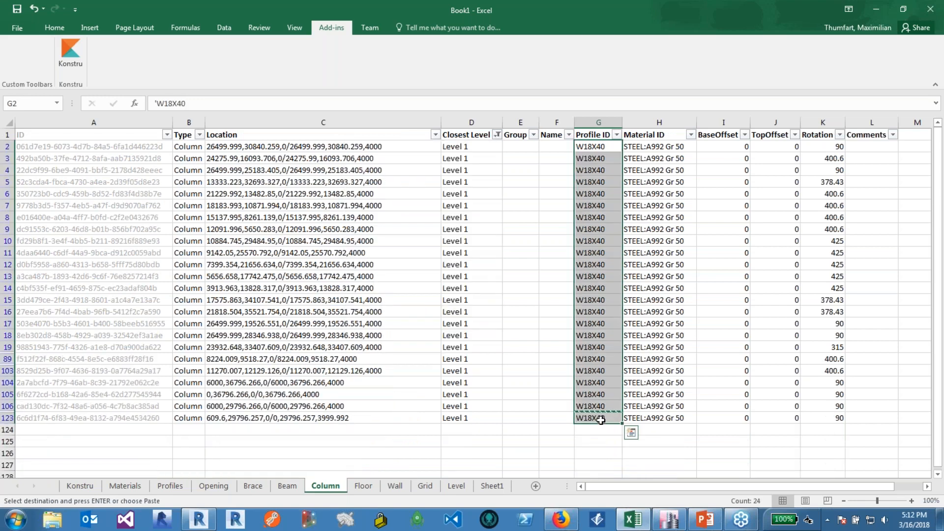
pyautogui.hotkey('ctrl', 'v')
pyautogui.click(555, 382)
pyautogui.press('Escape')
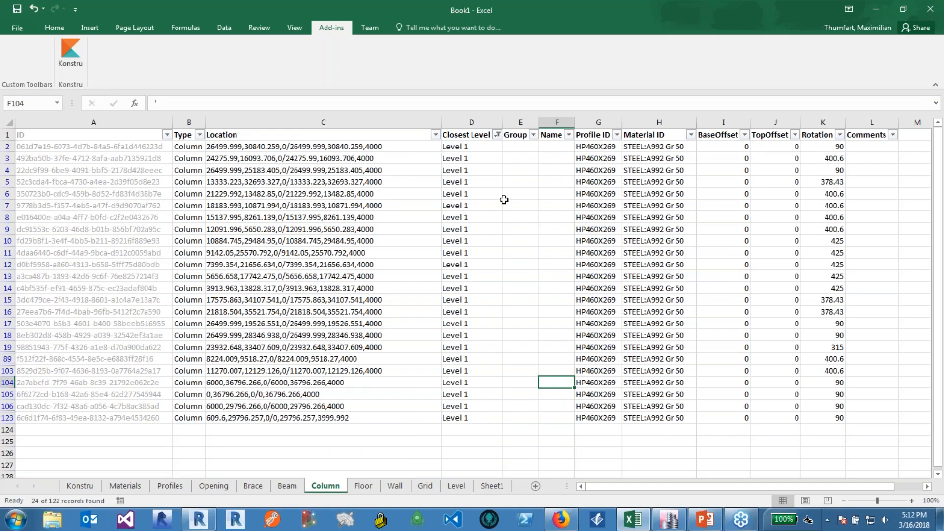
# - Start a Konstru update of Webinar Model from Excel with the version description "Changed Braces and Columns"
pyautogui.click(70, 51)
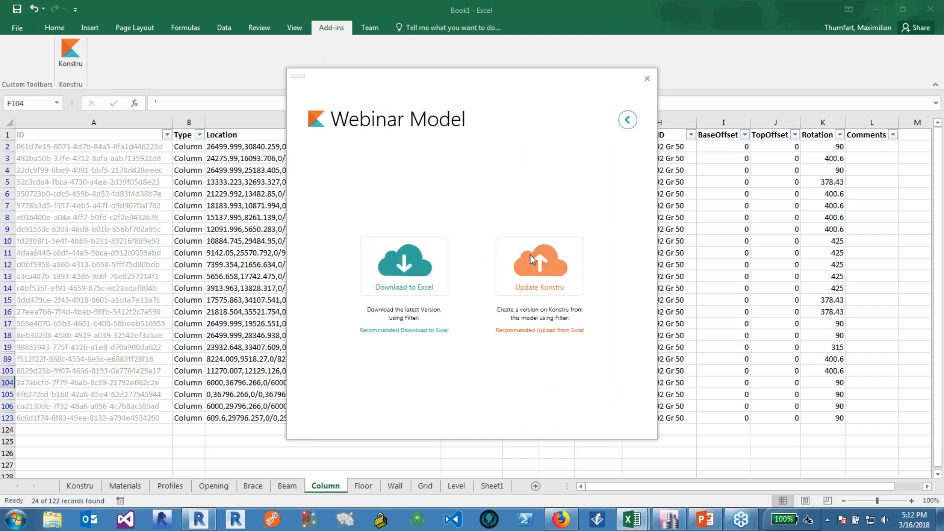
pyautogui.click(530, 255)
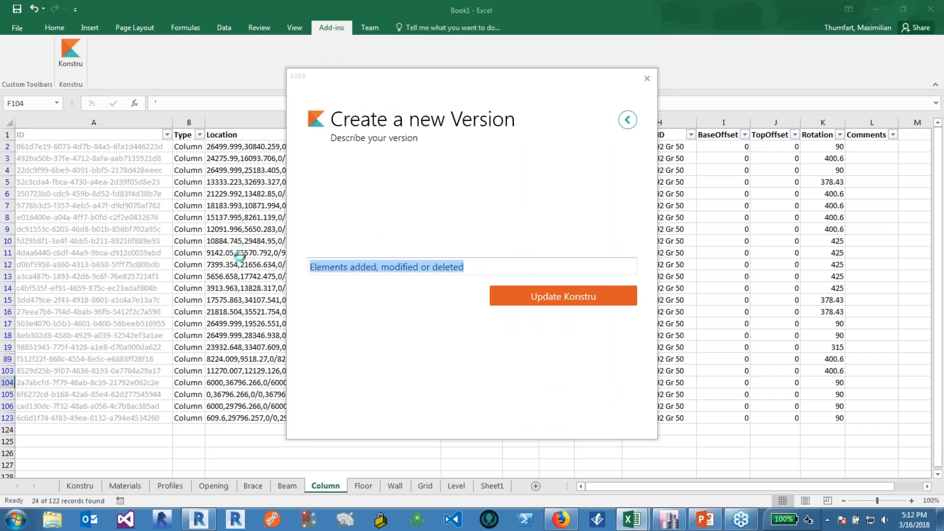
pyautogui.write('Changed Brac')
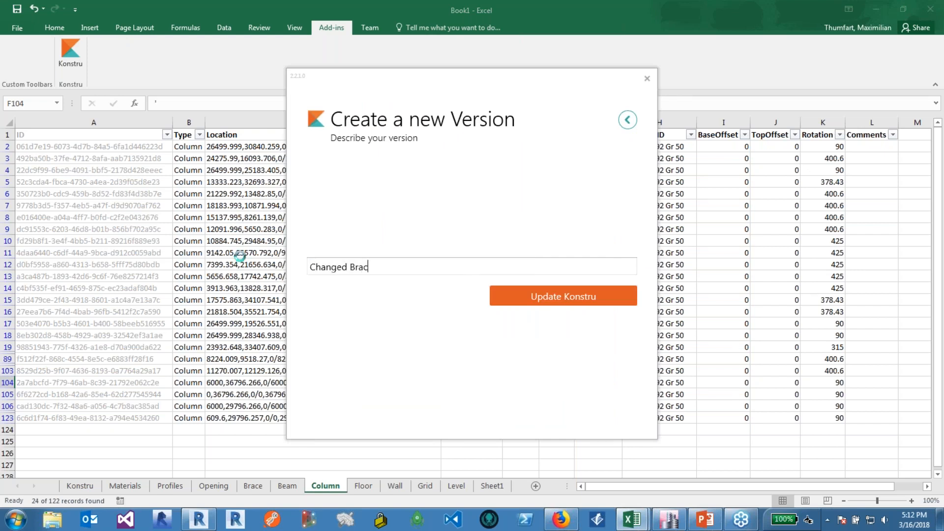
pyautogui.write('es and Columns')
pyautogui.click(538, 293)
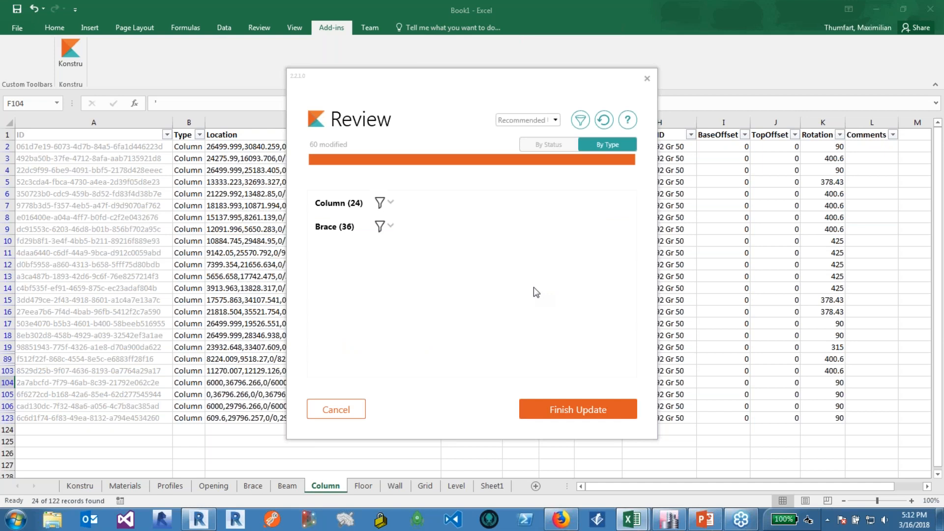
# - Review the updated columns and braces by type, and finish the update to Konstru
pyautogui.click(391, 202)
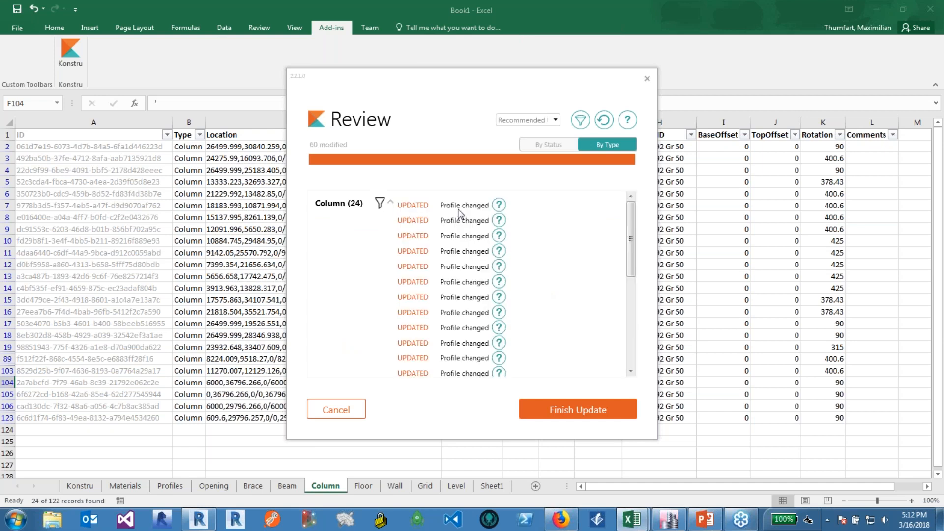
pyautogui.click(392, 201)
pyautogui.click(390, 227)
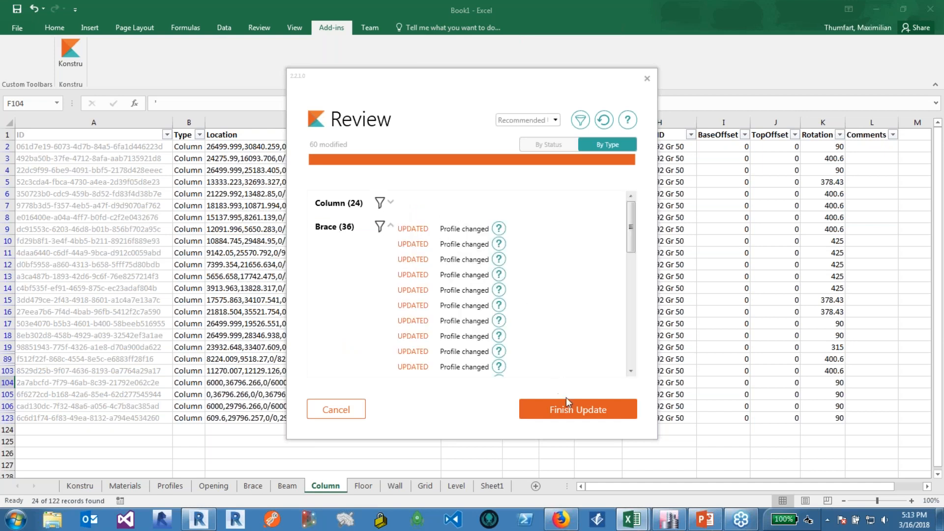
pyautogui.click(569, 414)
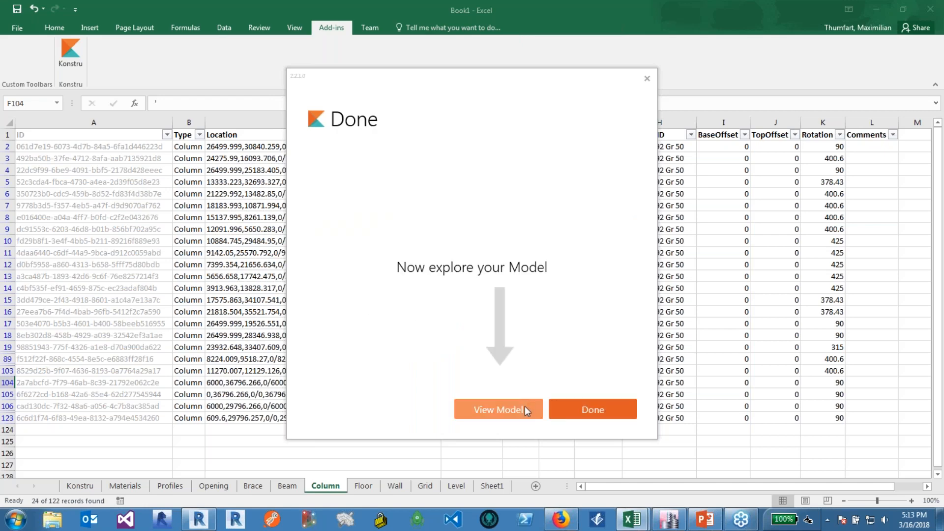
# - View the updated model in the web viewer, close the old browser tab, and examine the changed braces and ground-level columns in 3D
pyautogui.click(524, 406)
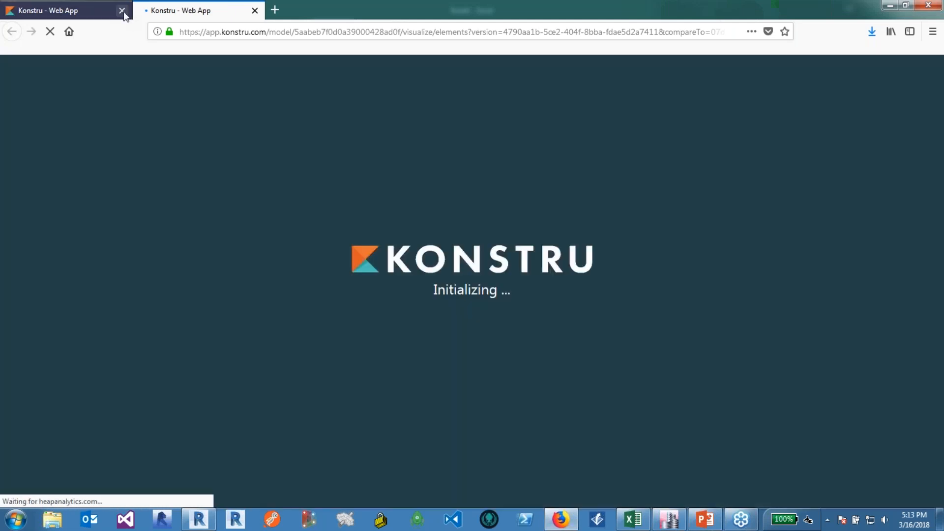
pyautogui.click(122, 11)
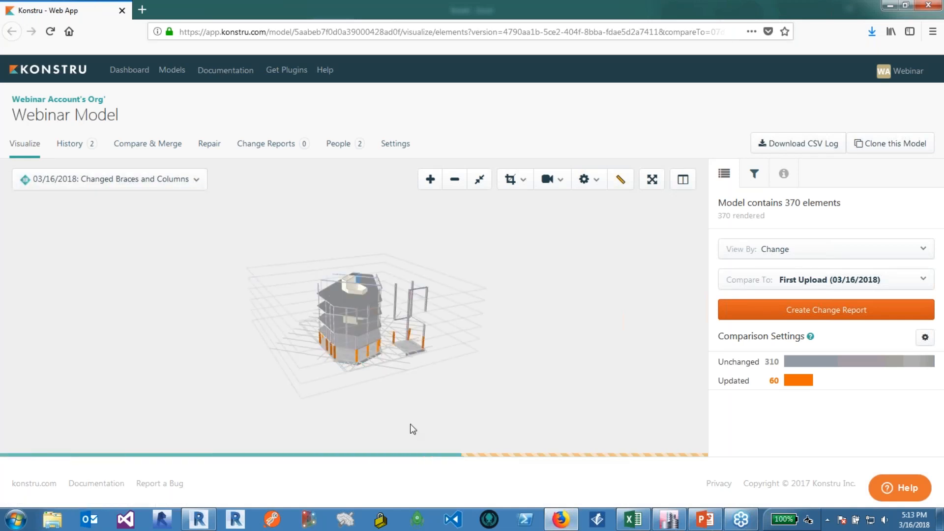
pyautogui.scroll(3, 417, 402)
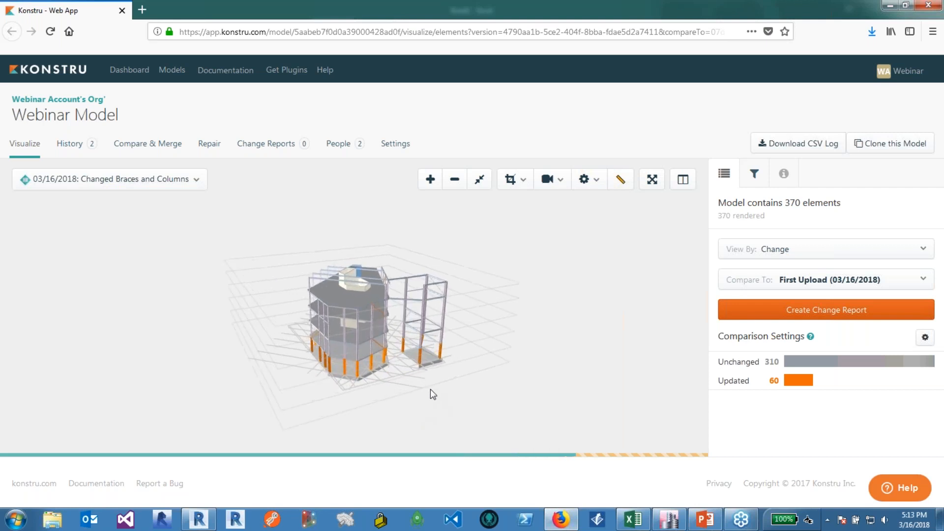
pyautogui.moveTo(431, 389); pyautogui.dragTo(336, 385)
pyautogui.scroll(5, 336, 384)
pyautogui.moveTo(427, 375); pyautogui.dragTo(404, 345)
pyautogui.scroll(4, 372, 340)
pyautogui.scroll(3, 373, 339)
pyautogui.scroll(2, 406, 344)
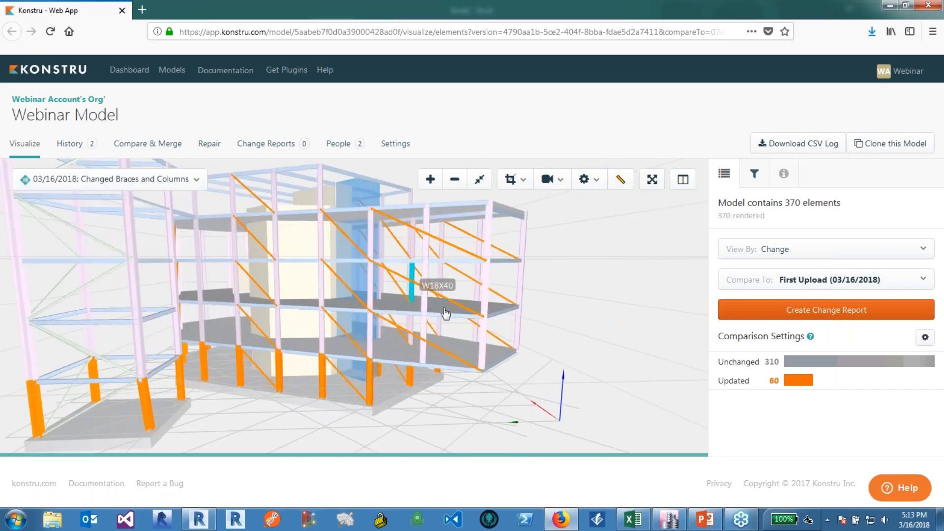
pyautogui.moveTo(444, 335); pyautogui.dragTo(442, 334)
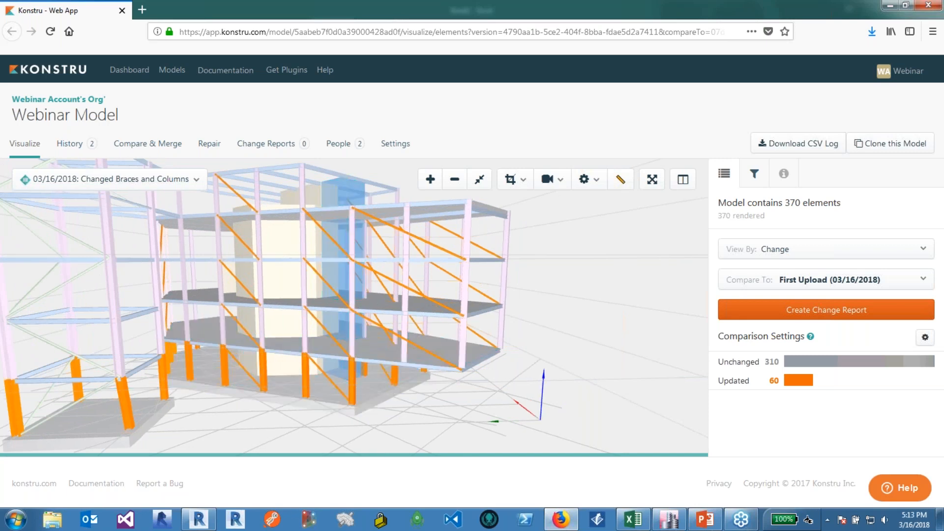
pyautogui.moveTo(433, 393); pyautogui.dragTo(373, 376)
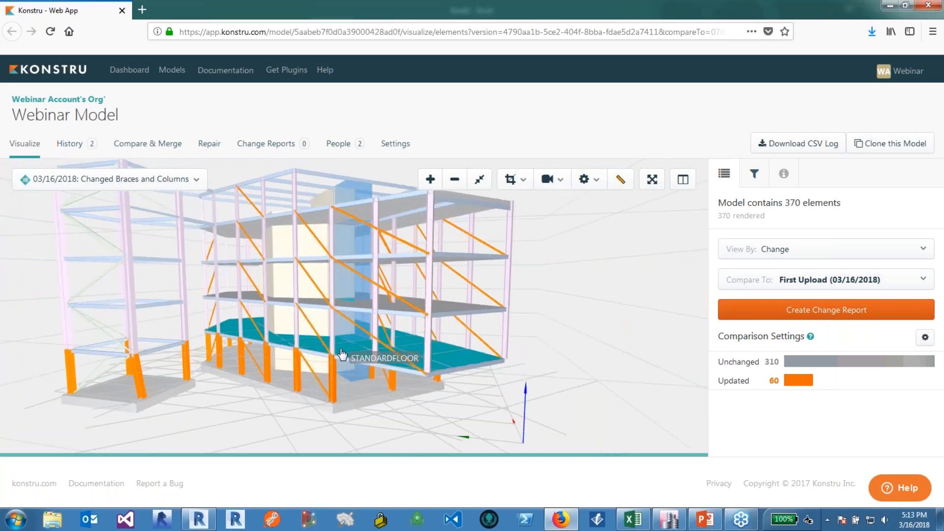
pyautogui.moveTo(534, 346); pyautogui.dragTo(568, 347)
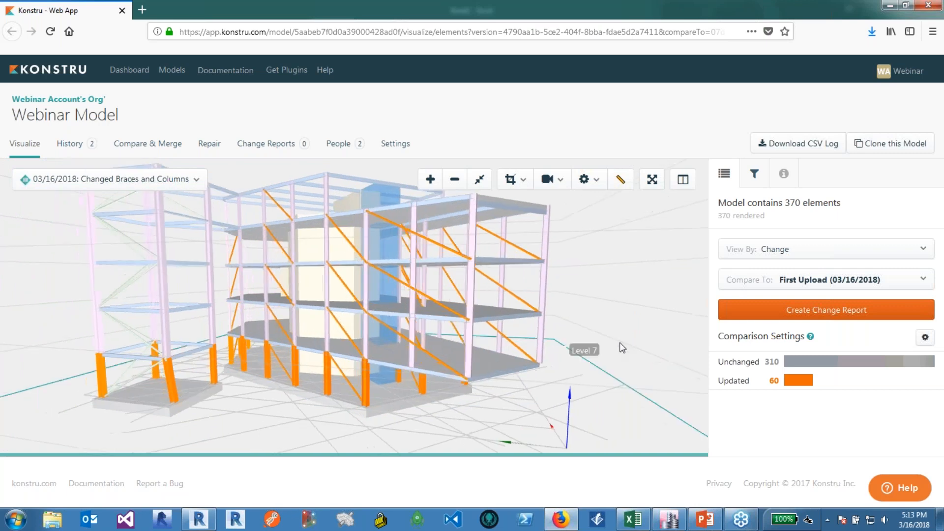
# - Switch to ETABS, launch the Konstru plugin, accept its warning, and select Webinar Model
pyautogui.click(676, 522)
pyautogui.click(381, 20)
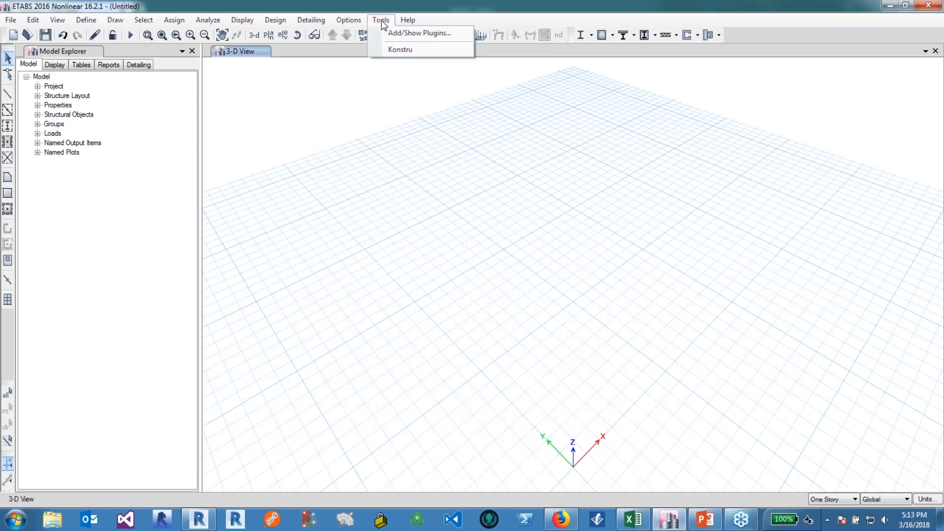
pyautogui.click(396, 51)
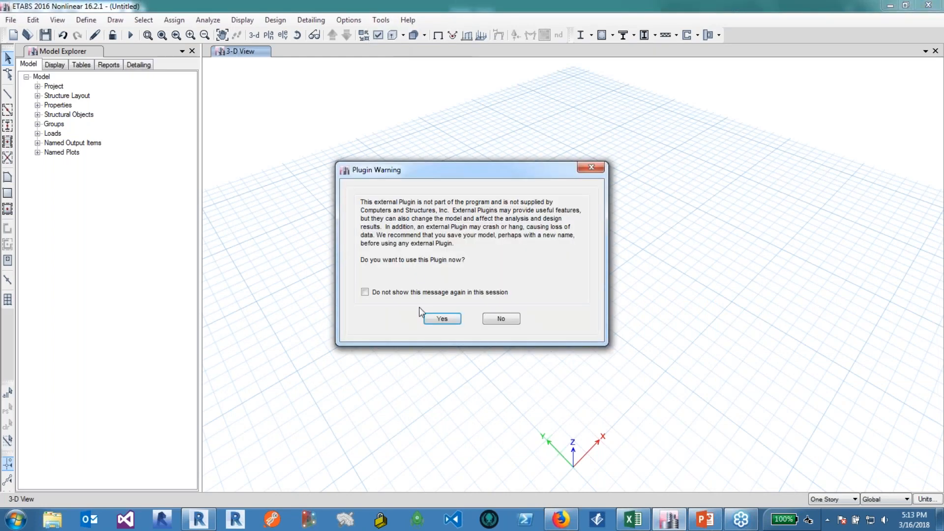
pyautogui.click(441, 320)
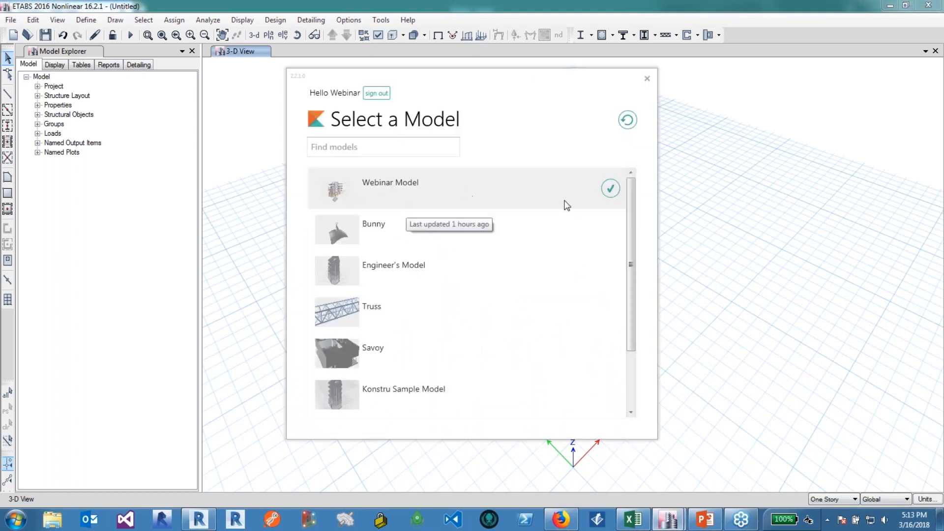
pyautogui.click(611, 191)
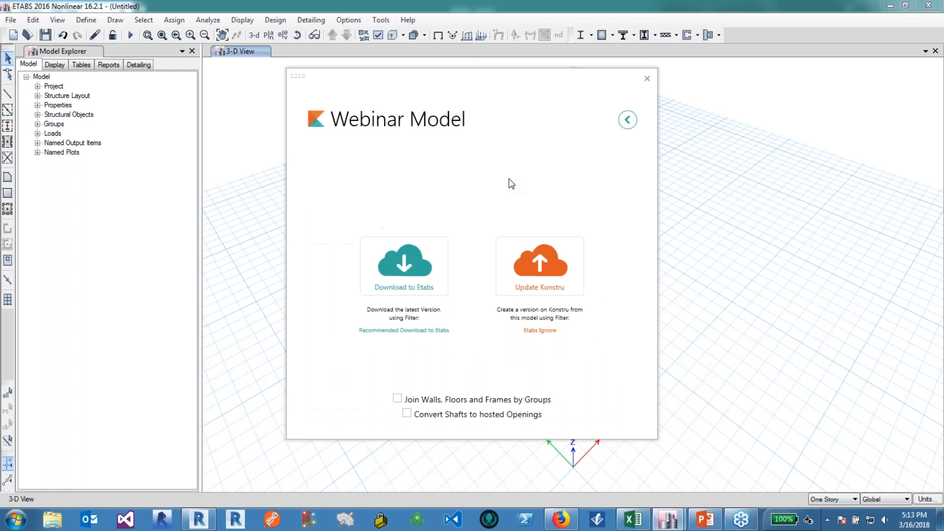
# - Download the latest version to ETABS, reviewing all element types before finishing the download with the recommended filter
pyautogui.click(406, 252)
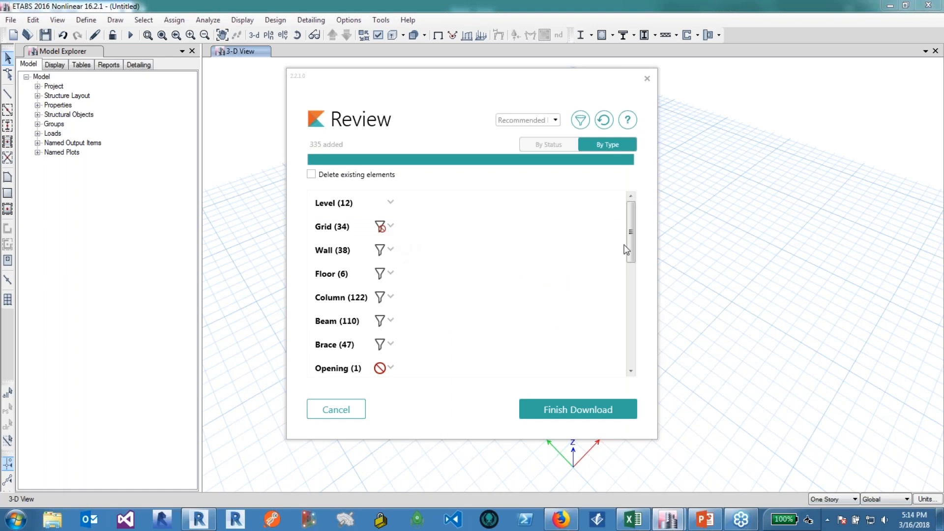
pyautogui.moveTo(631, 243); pyautogui.dragTo(645, 350)
pyautogui.moveTo(386, 267)
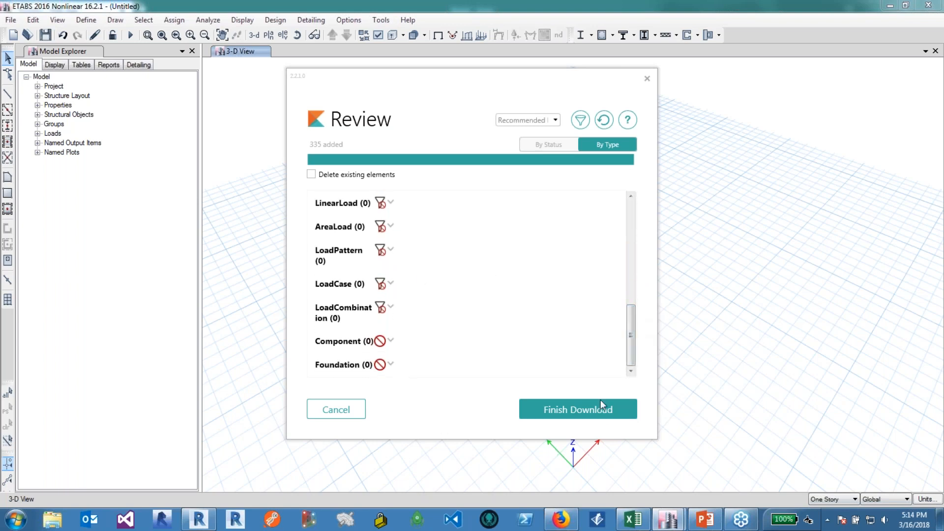
pyautogui.click(579, 416)
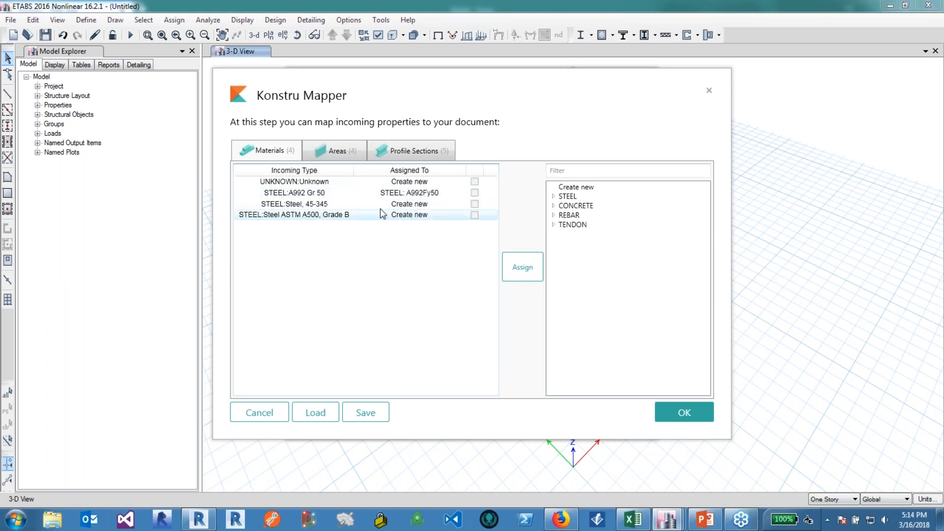
# - Look through the available steel materials in the Konstru Mapper, and assign the incoming unknown material to the 4000Psi concrete
pyautogui.click(419, 207)
pyautogui.doubleClick(569, 197)
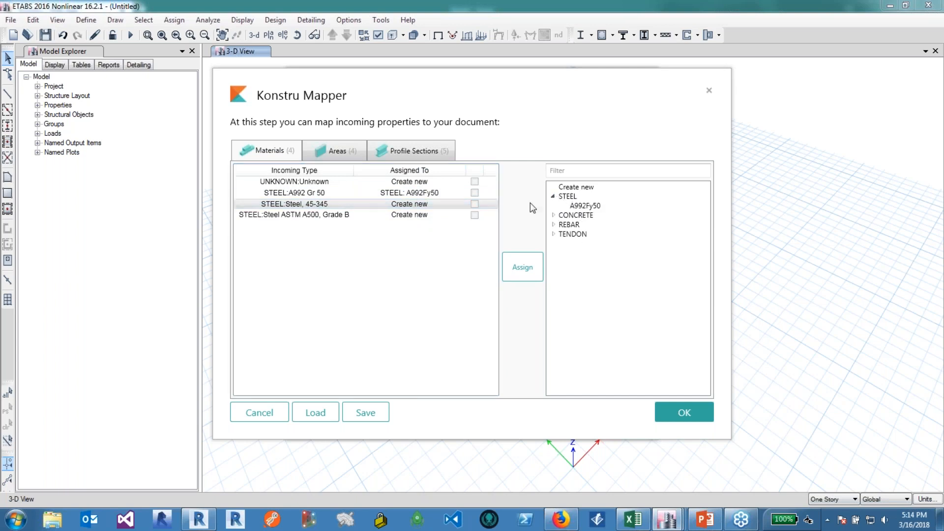
pyautogui.click(421, 186)
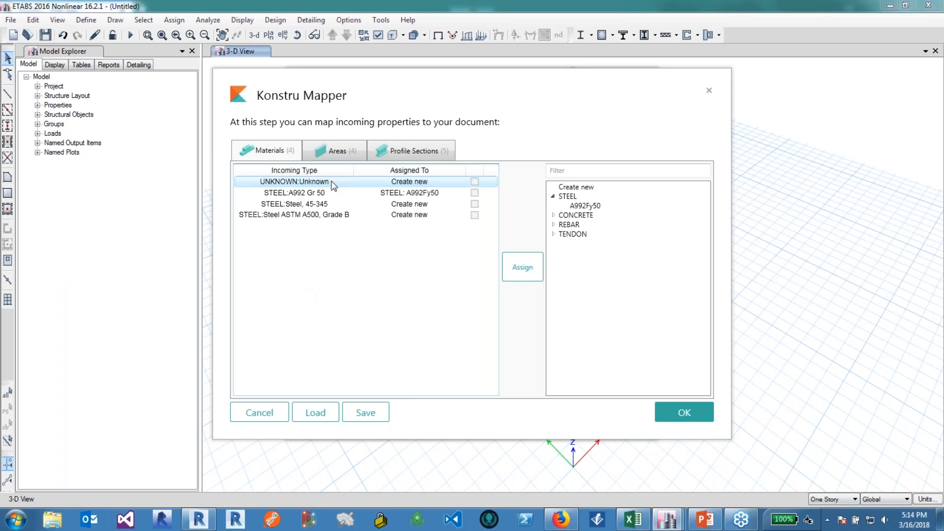
pyautogui.click(553, 215)
pyautogui.click(588, 225)
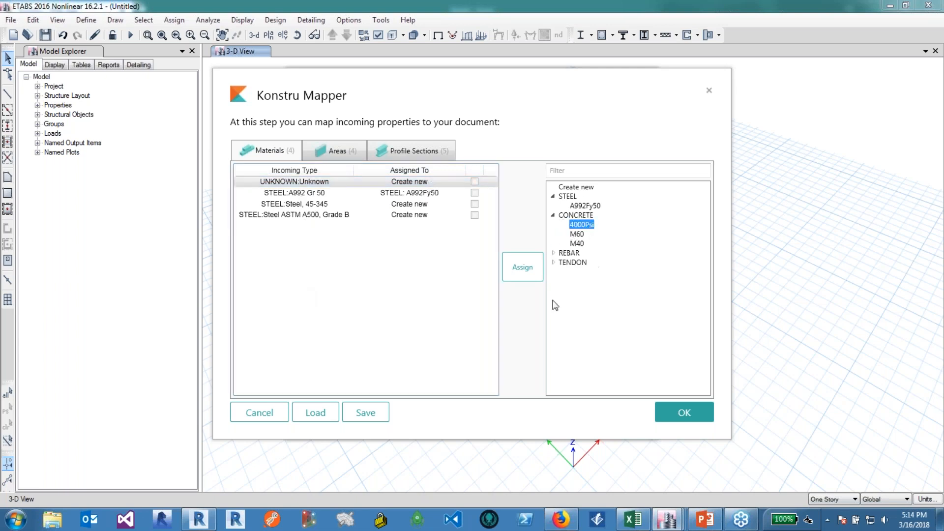
pyautogui.click(522, 267)
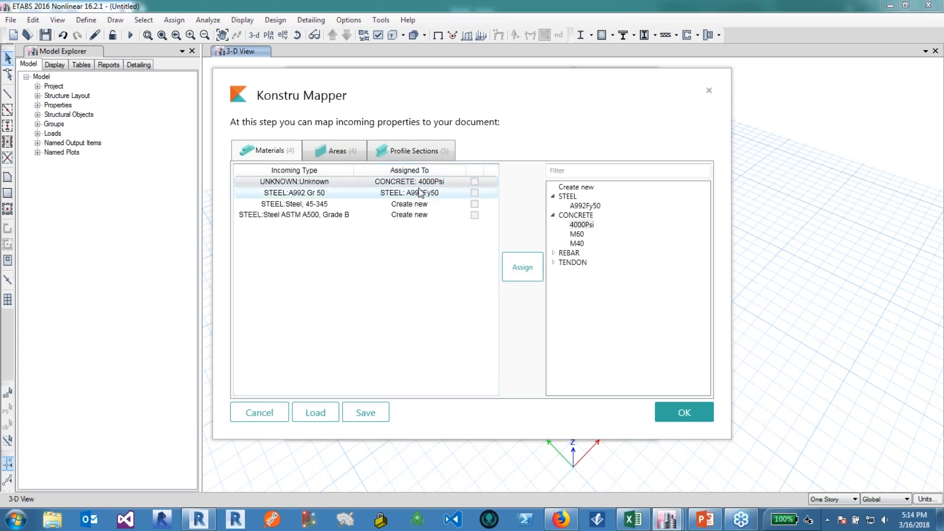
# - Check the area and profile section mappings, and accept the mapping to import the model
pyautogui.click(338, 150)
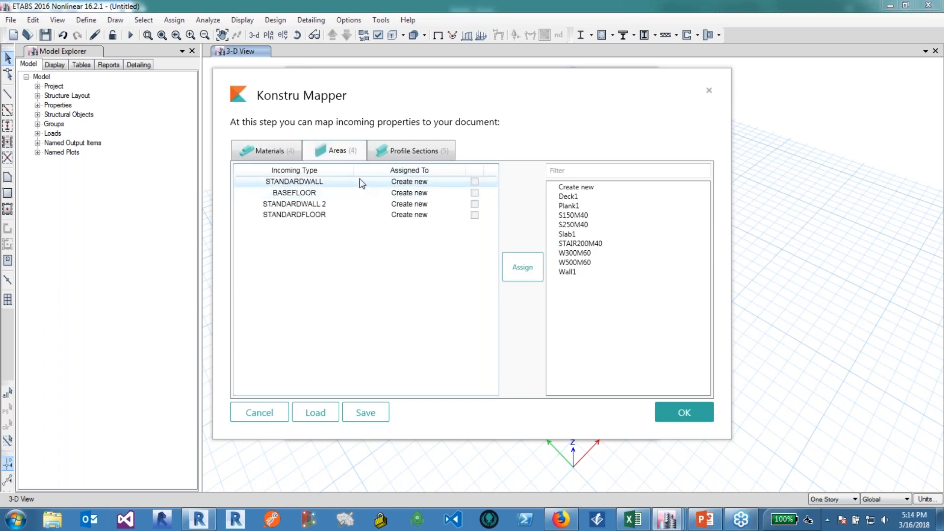
pyautogui.click(414, 151)
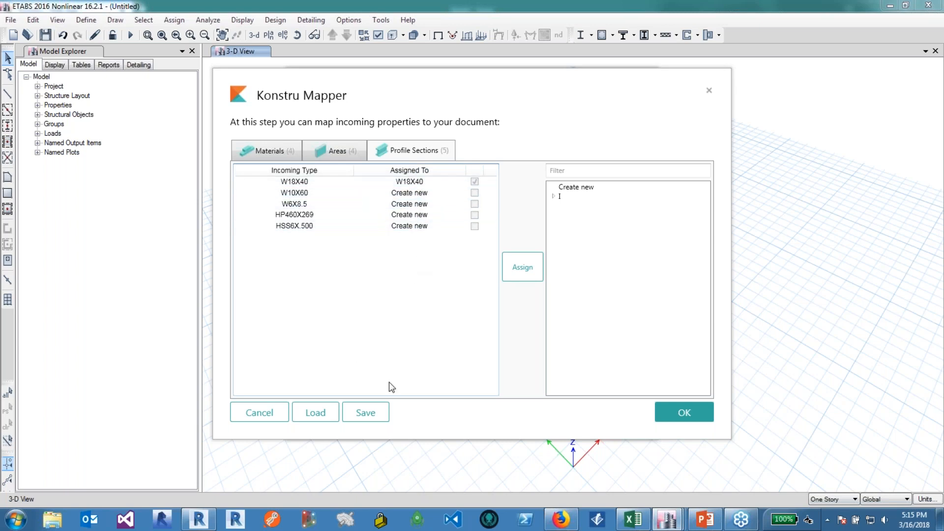
pyautogui.click(670, 411)
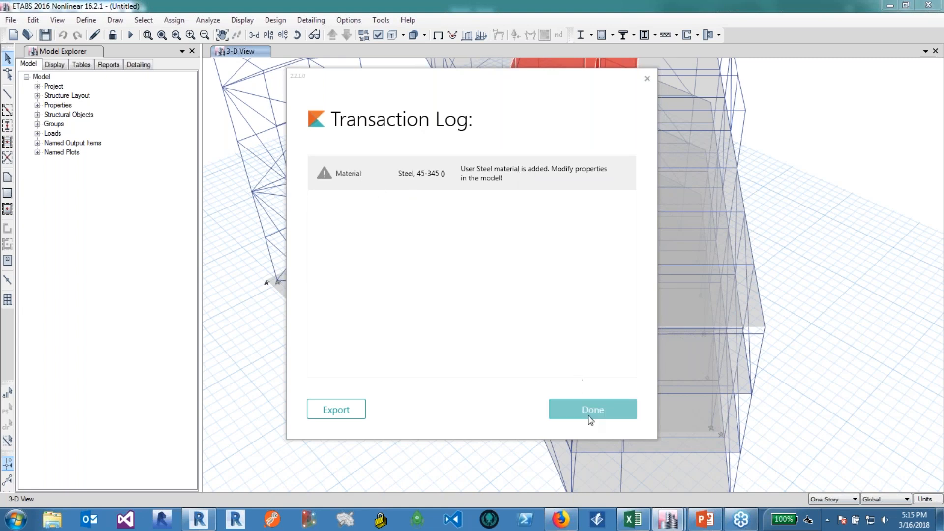
# - Dismiss the transaction log and plugin completion message, and inspect the imported structure in the 3-D view
pyautogui.click(594, 410)
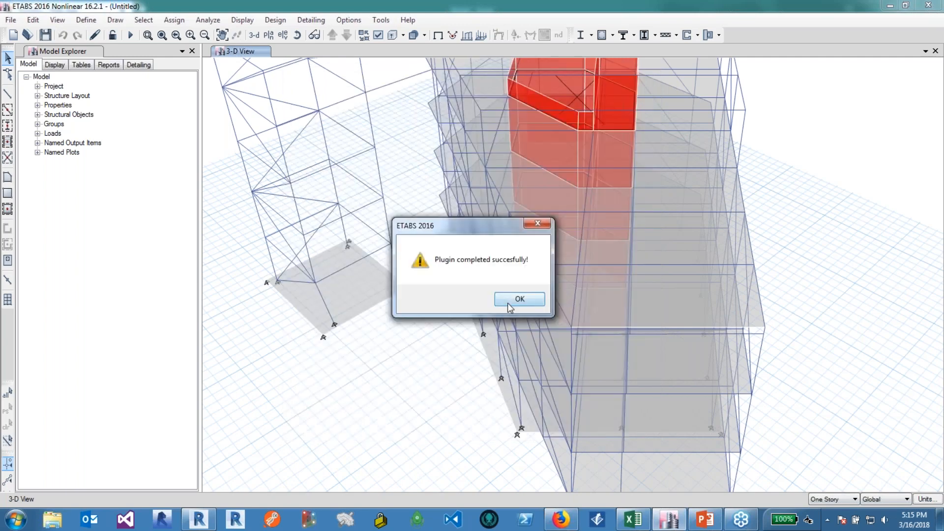
pyautogui.click(507, 301)
pyautogui.scroll(-3, 454, 376)
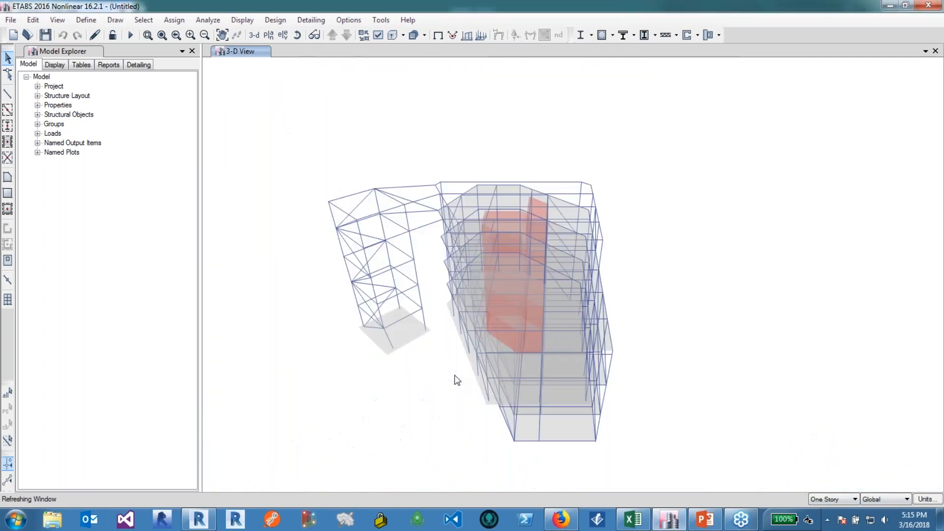
pyautogui.scroll(3, 392, 336)
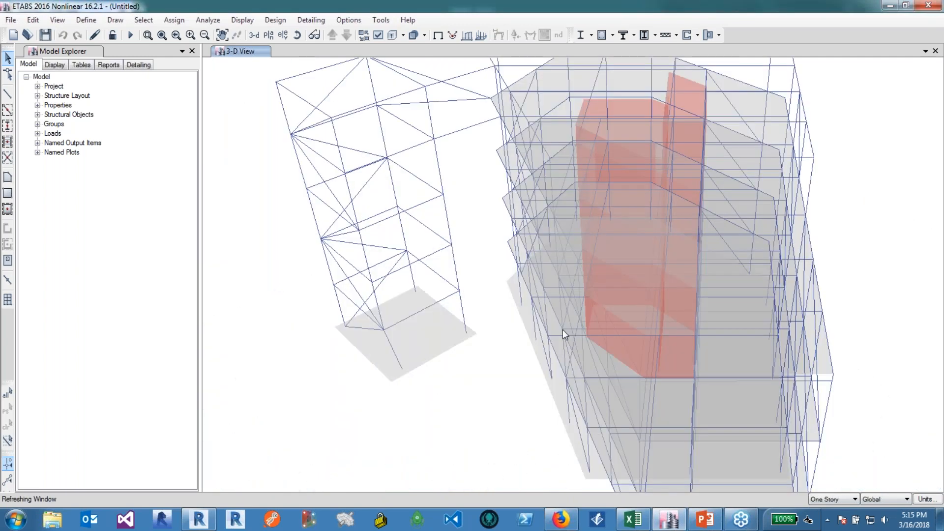
pyautogui.scroll(-2, 458, 350)
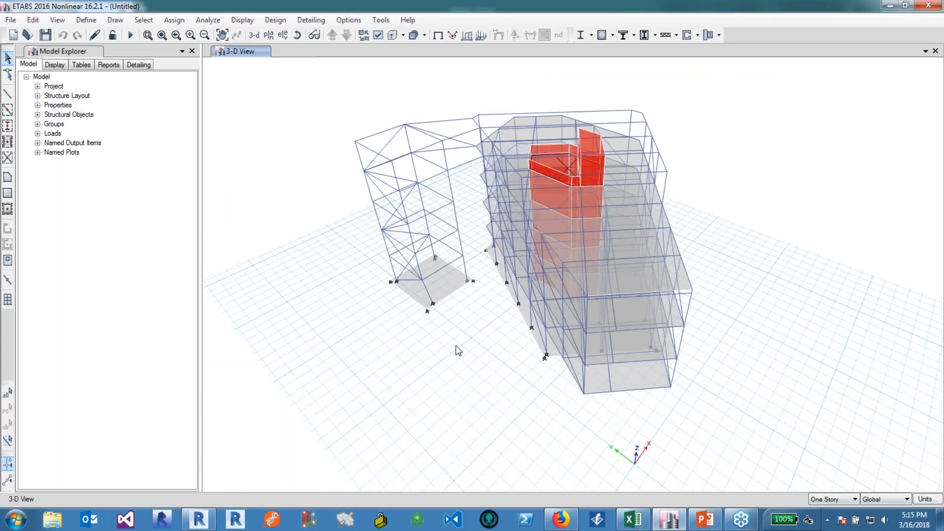
# - Turn on Extrude Frames in the view options so the 3-D view renders the full frame sections
pyautogui.click(378, 34)
pyautogui.click(479, 194)
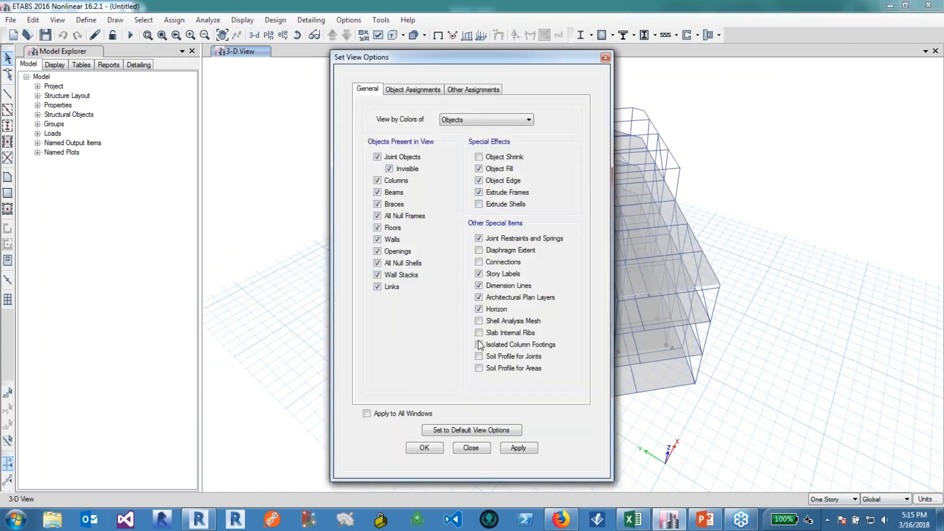
pyautogui.click(518, 447)
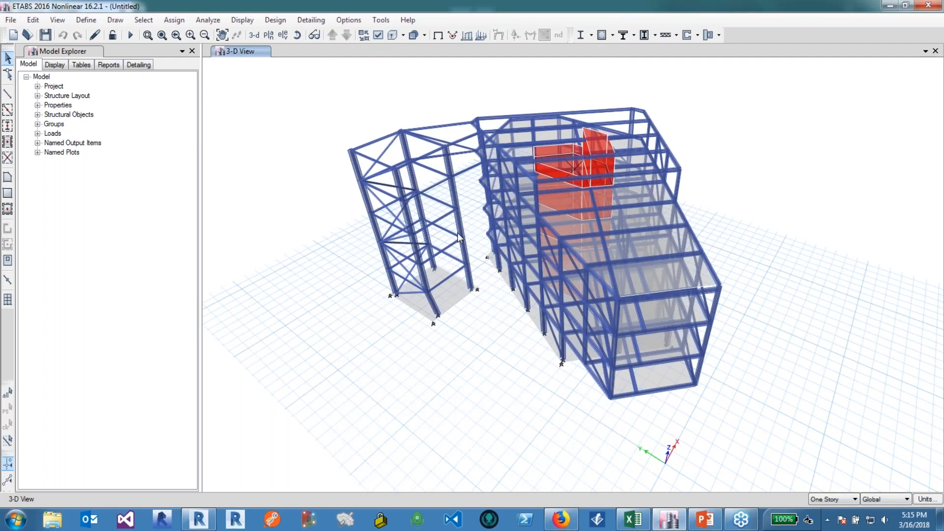
# - Assign the W10 section listed just after W10X19 to the Level 2 tower column above the base support
pyautogui.scroll(2, 458, 238)
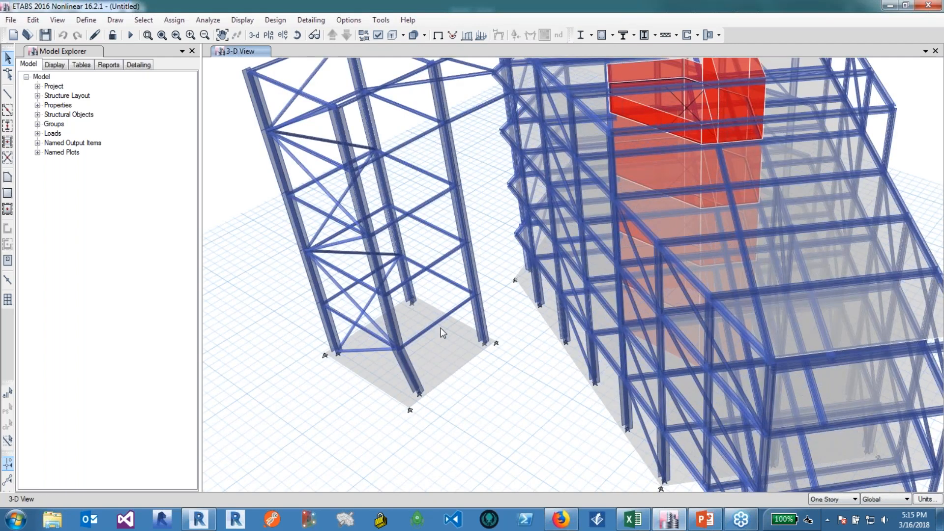
pyautogui.click(482, 326)
pyautogui.rightClick(481, 325)
pyautogui.click(557, 176)
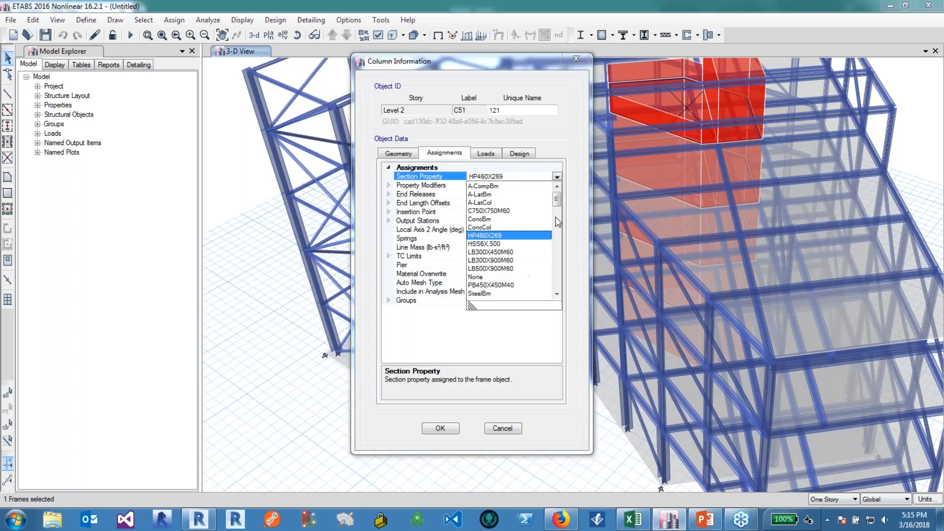
pyautogui.moveTo(557, 199); pyautogui.dragTo(558, 211)
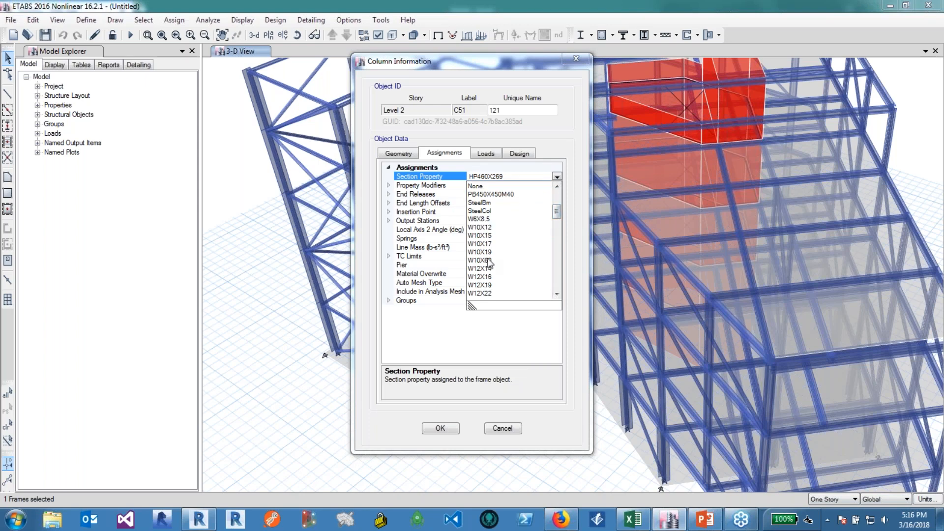
pyautogui.click(491, 260)
pyautogui.click(437, 429)
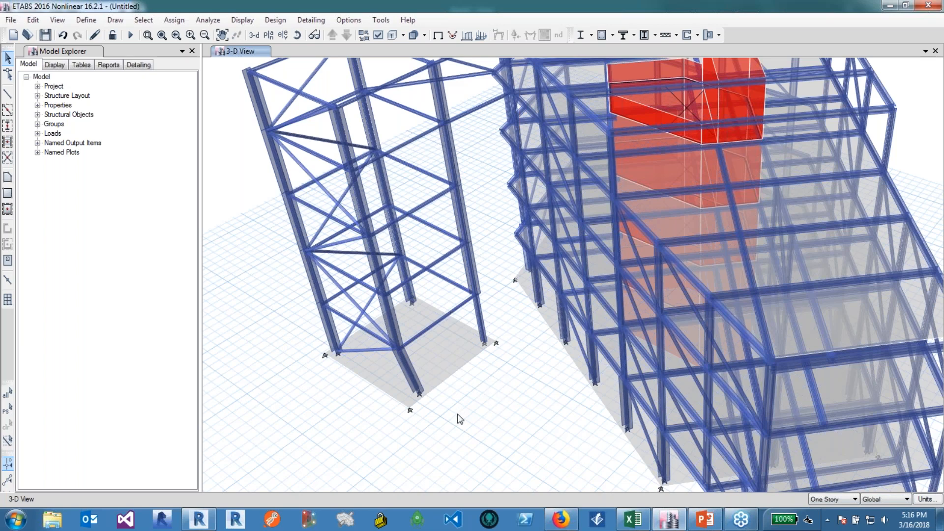
# - Move the base joint of the tower's kinked front column by setting its Global X to 0 ft
pyautogui.click(414, 382)
pyautogui.click(421, 395)
pyautogui.click(420, 394)
pyautogui.rightClick(422, 395)
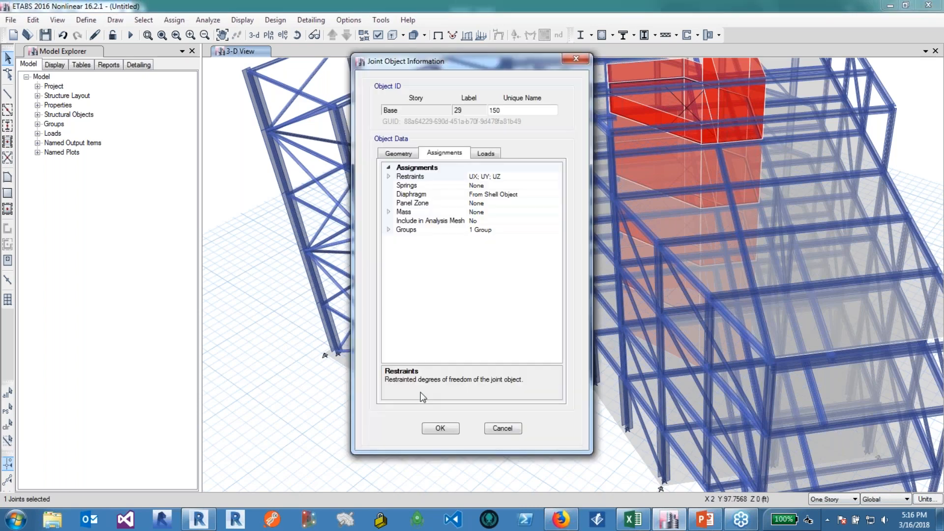
pyautogui.click(398, 155)
pyautogui.moveTo(475, 70); pyautogui.dragTo(585, 79)
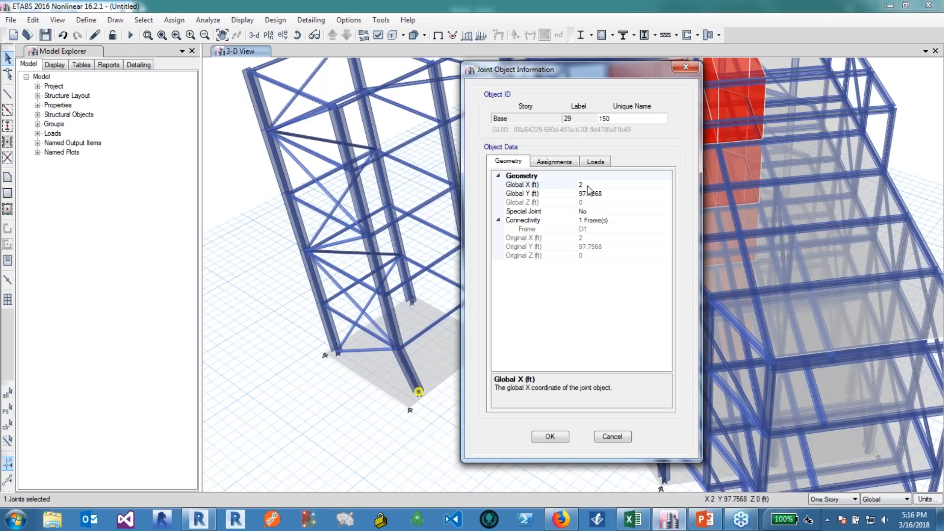
pyautogui.click(589, 186)
pyautogui.write('0')
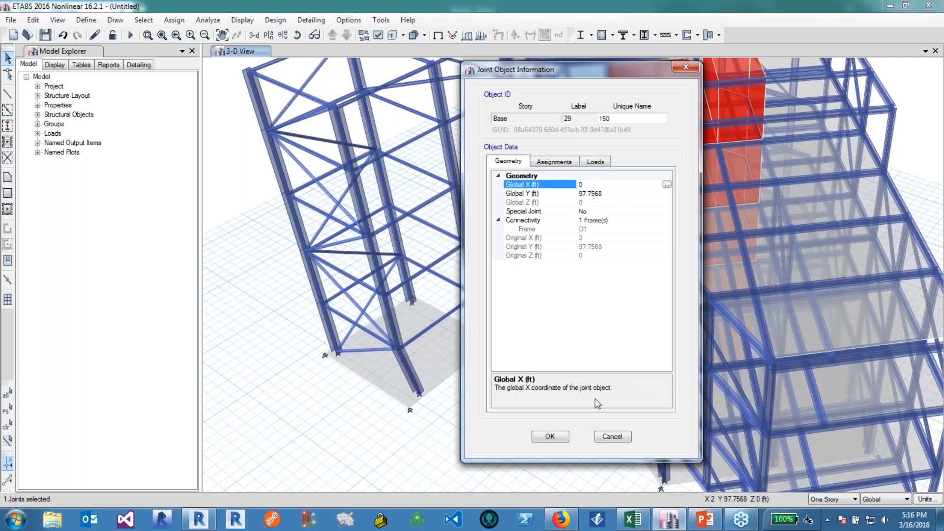
pyautogui.click(550, 437)
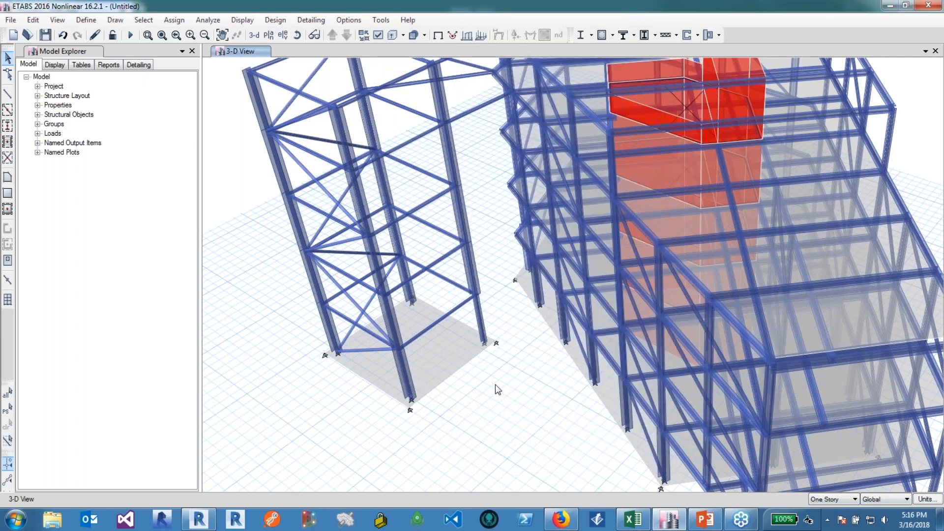
# - Start a Konstru update of the Webinar Model from ETABS, describing the new version as a fixed column and changed section
pyautogui.scroll(-5, 495, 319)
pyautogui.scroll(3, 463, 270)
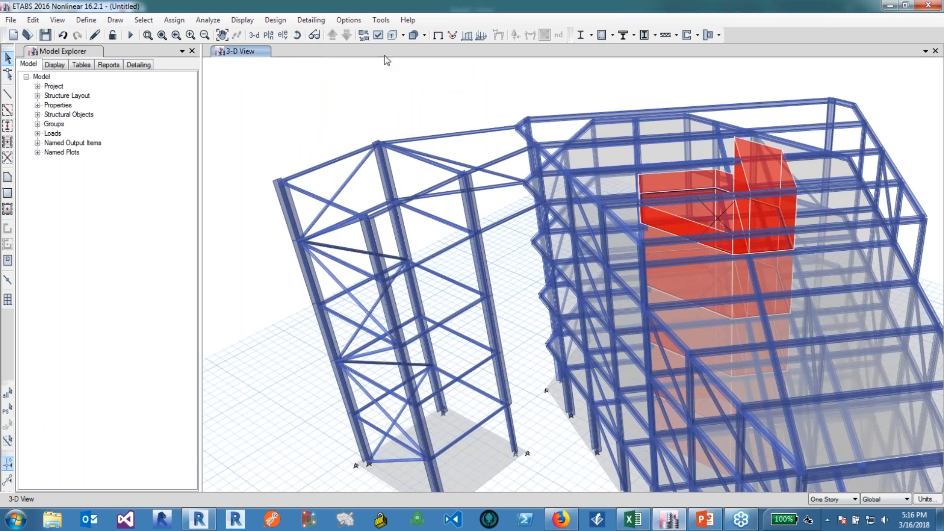
pyautogui.click(381, 19)
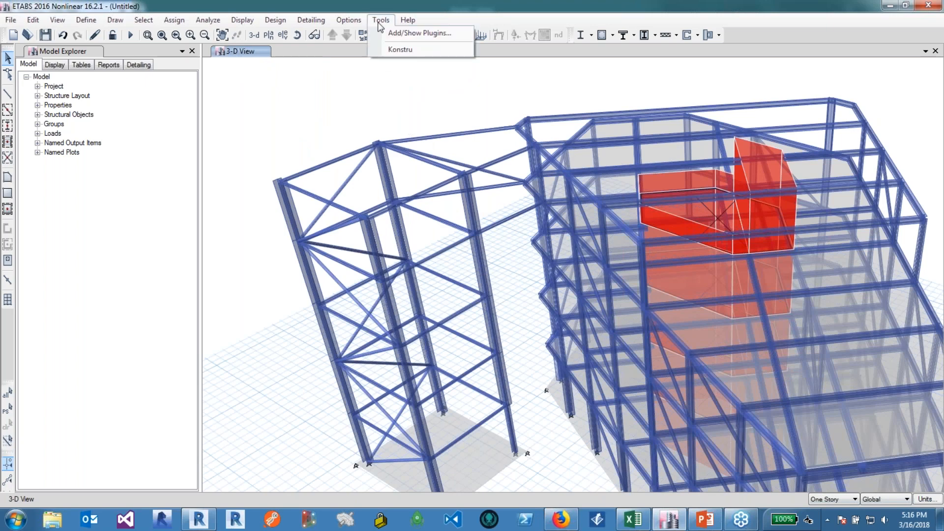
pyautogui.click(399, 49)
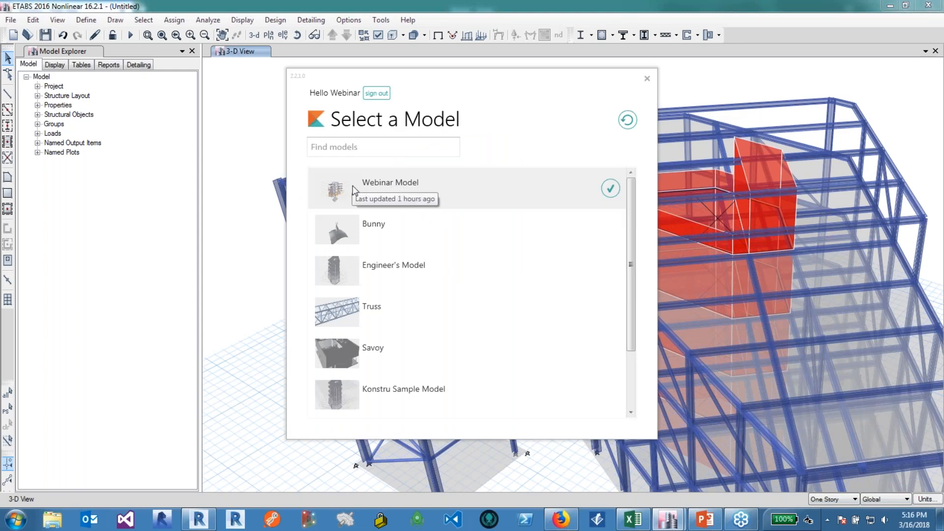
pyautogui.click(606, 194)
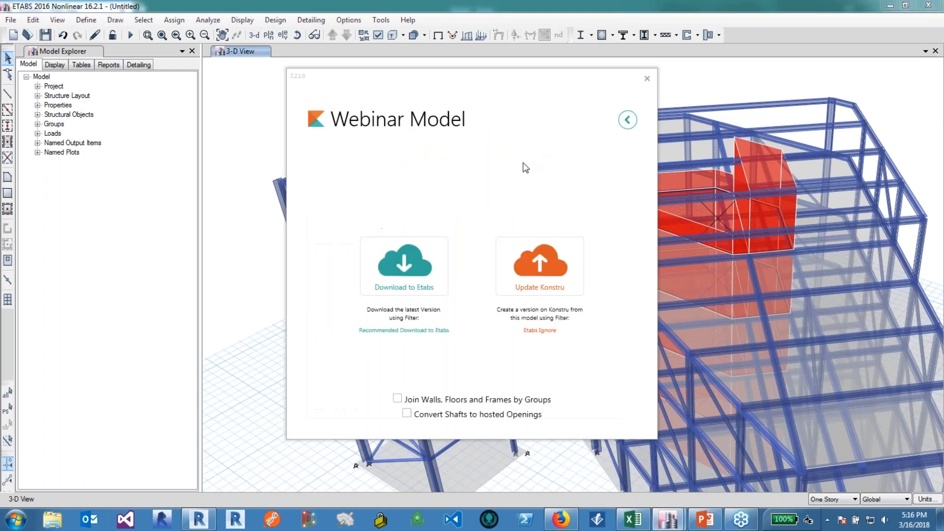
pyautogui.click(541, 261)
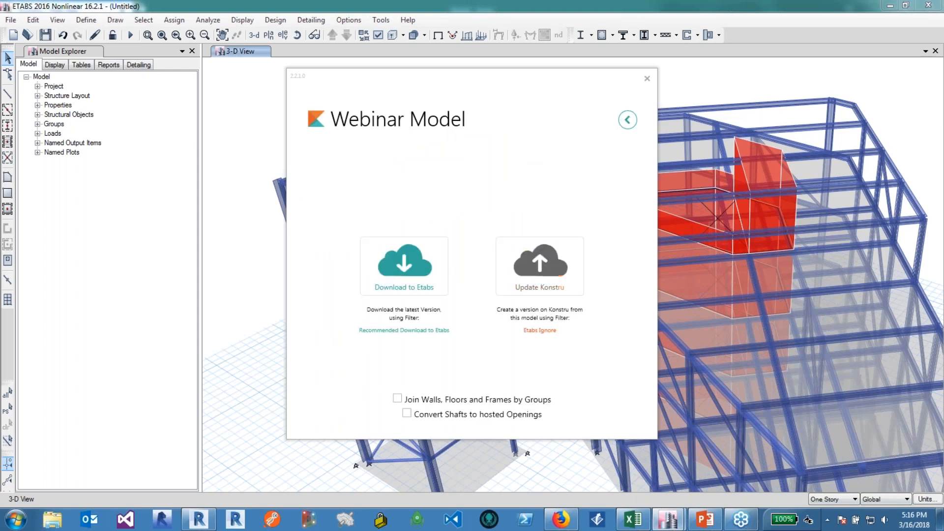
pyautogui.click(421, 269)
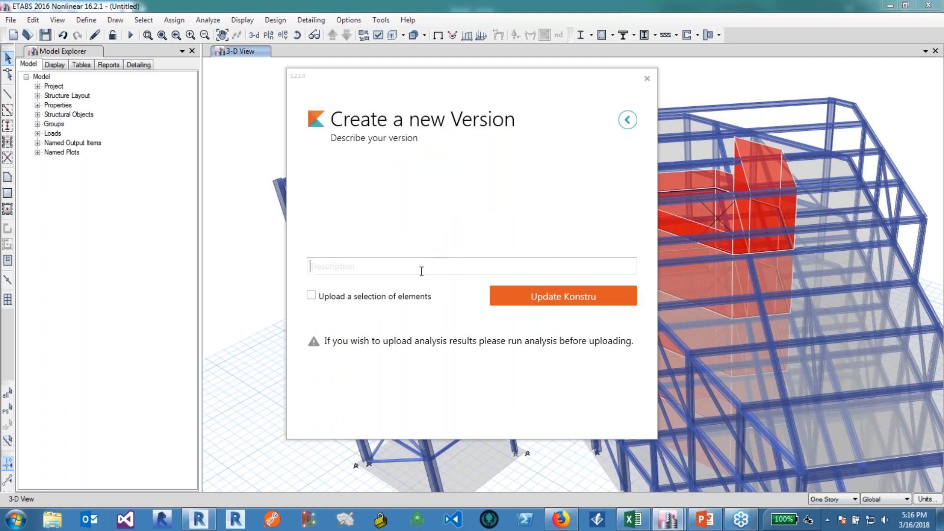
pyautogui.write('Fixed Column, Changed sectio')
pyautogui.click(525, 294)
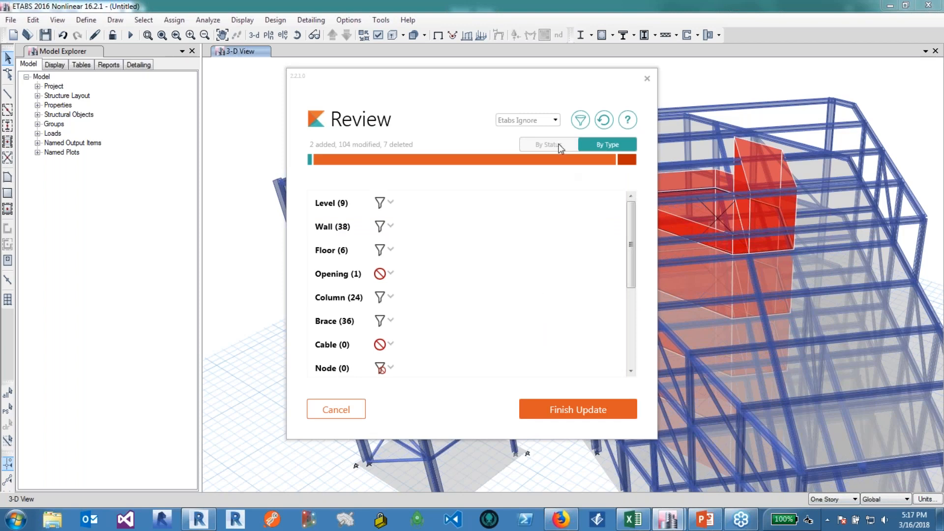
# - Review the pending changes by status, checking the deleted, new and updated elements and the details of the first changed wall
pyautogui.click(558, 145)
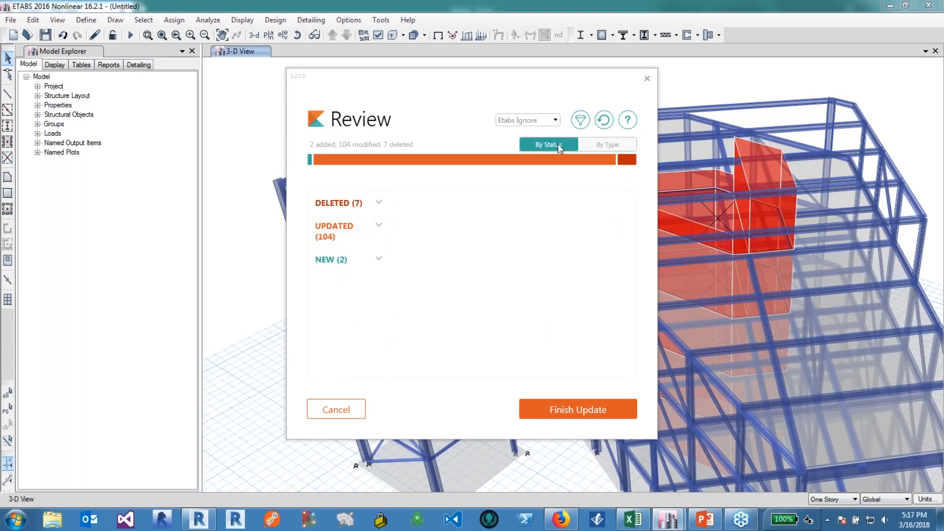
pyautogui.click(380, 204)
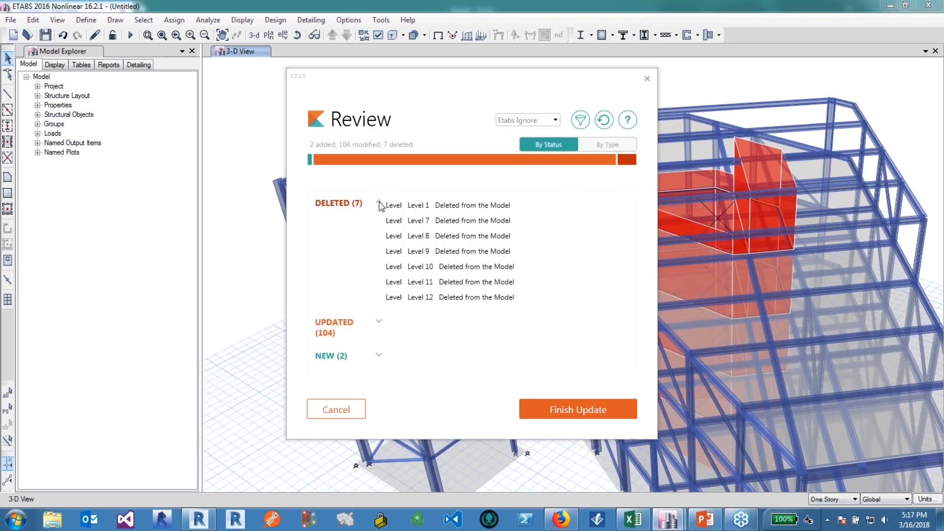
pyautogui.click(379, 204)
pyautogui.click(381, 204)
pyautogui.click(379, 203)
pyautogui.click(379, 259)
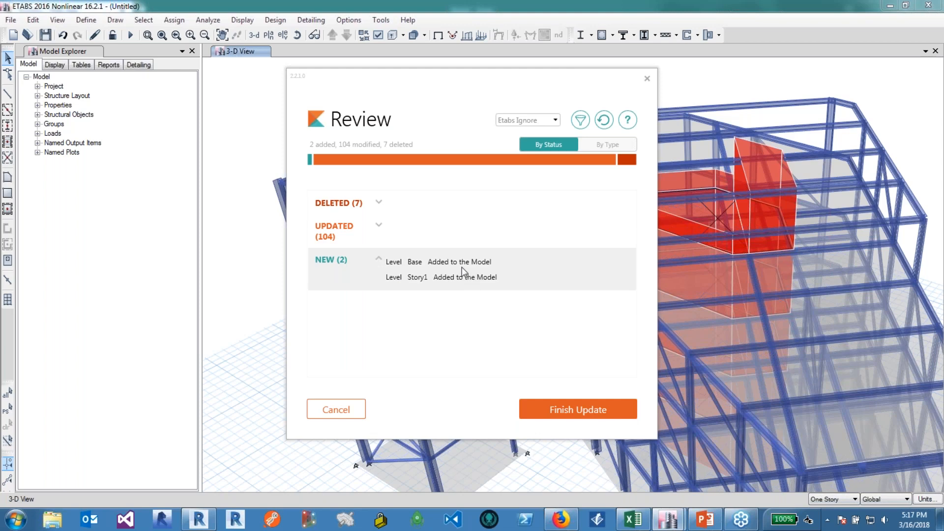
pyautogui.click(380, 225)
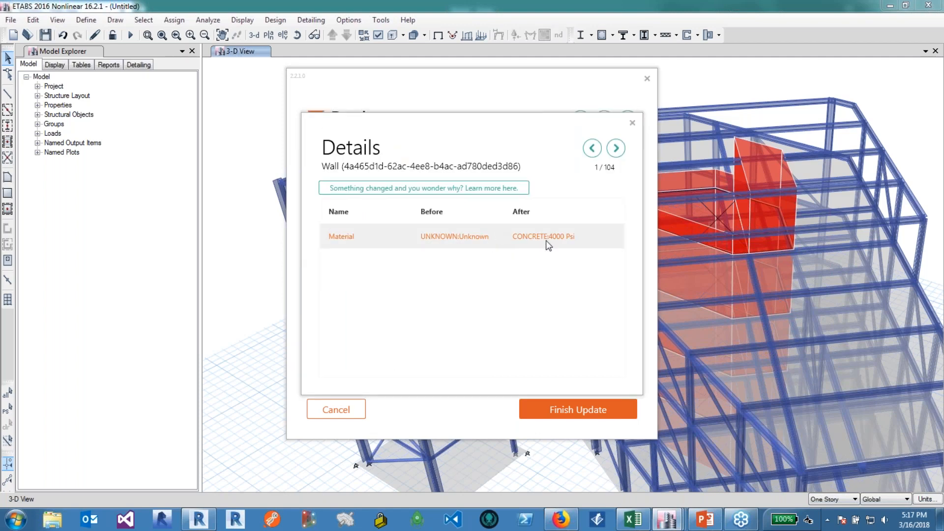
pyautogui.click(632, 122)
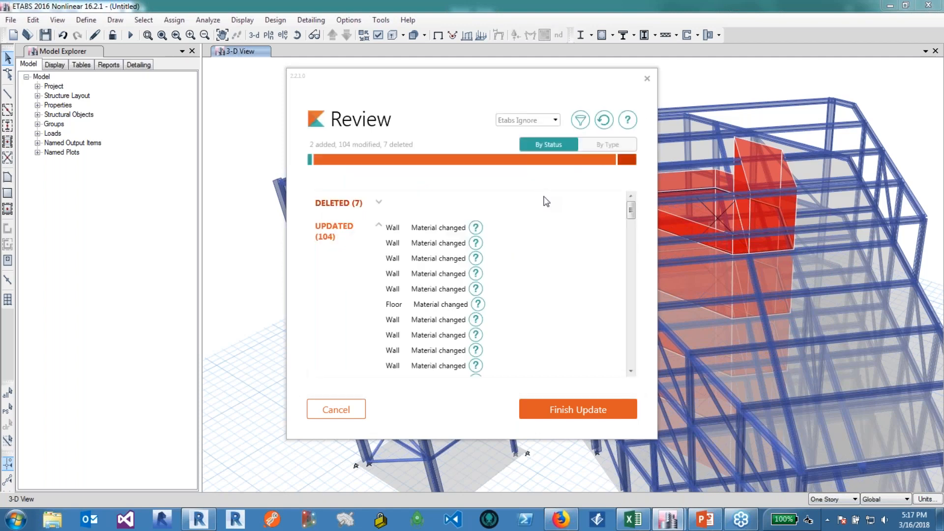
pyautogui.scroll(-1, 418, 240)
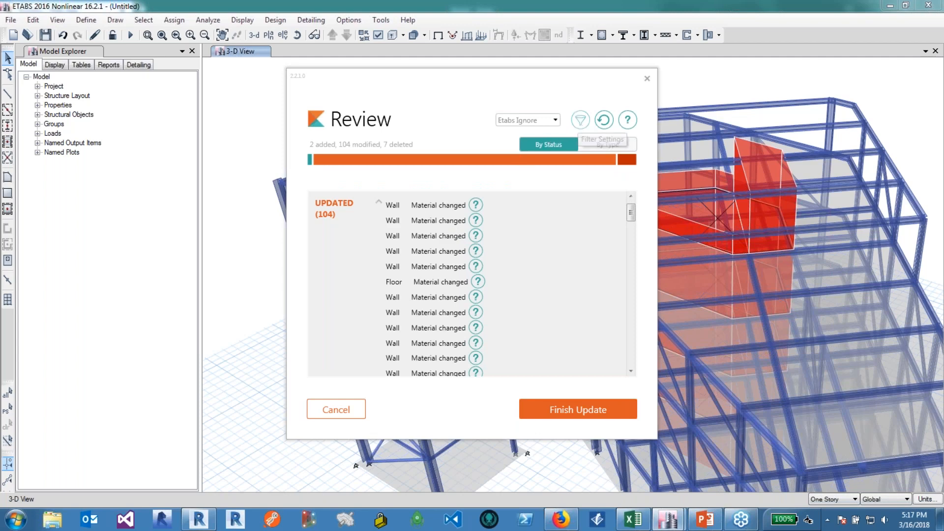
# - Open the Etabs Ignore filter settings and turn off the Material property for columns, braces and beams
pyautogui.click(579, 122)
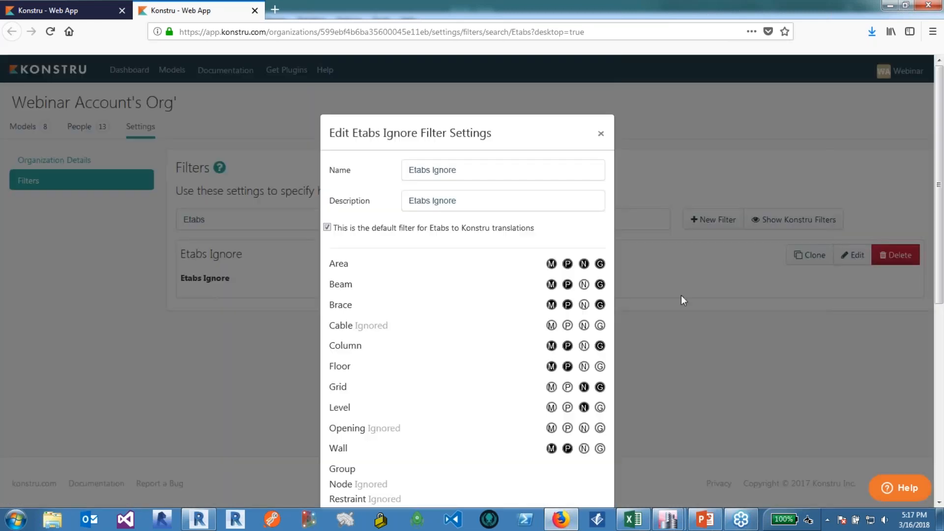
pyautogui.scroll(-2, 445, 196)
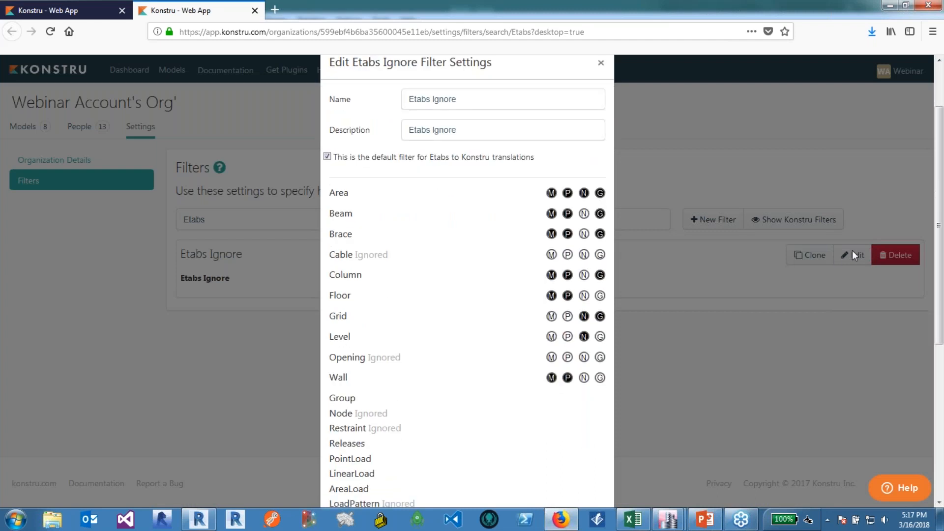
pyautogui.scroll(-2, 408, 193)
pyautogui.click(358, 211)
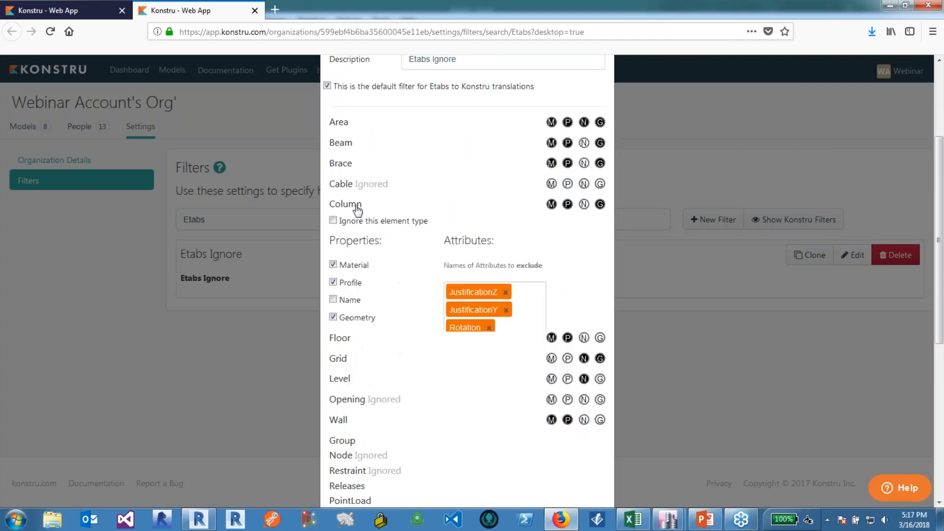
pyautogui.click(350, 283)
pyautogui.click(364, 267)
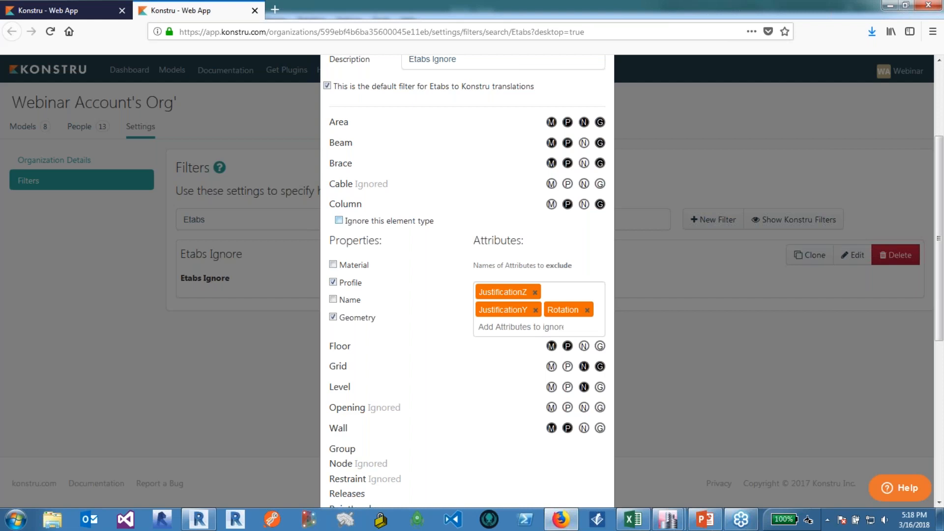
pyautogui.click(347, 165)
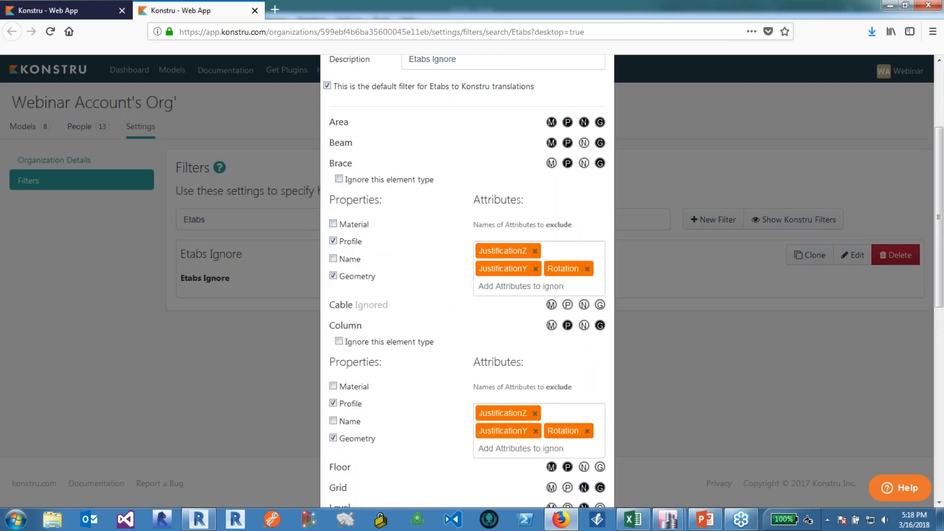
pyautogui.click(350, 144)
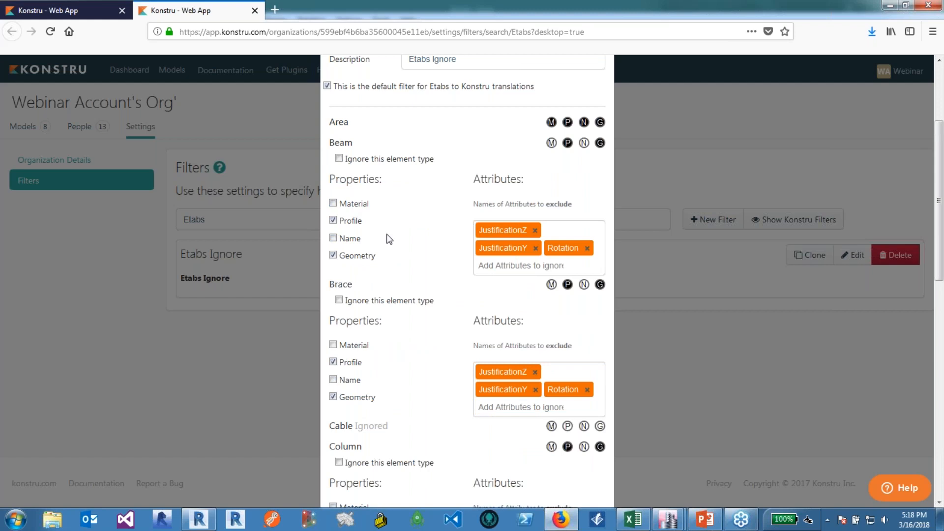
# - Turn off the Material property for walls and floors in the Etabs Ignore filter, and save the filter
pyautogui.scroll(-5, 389, 238)
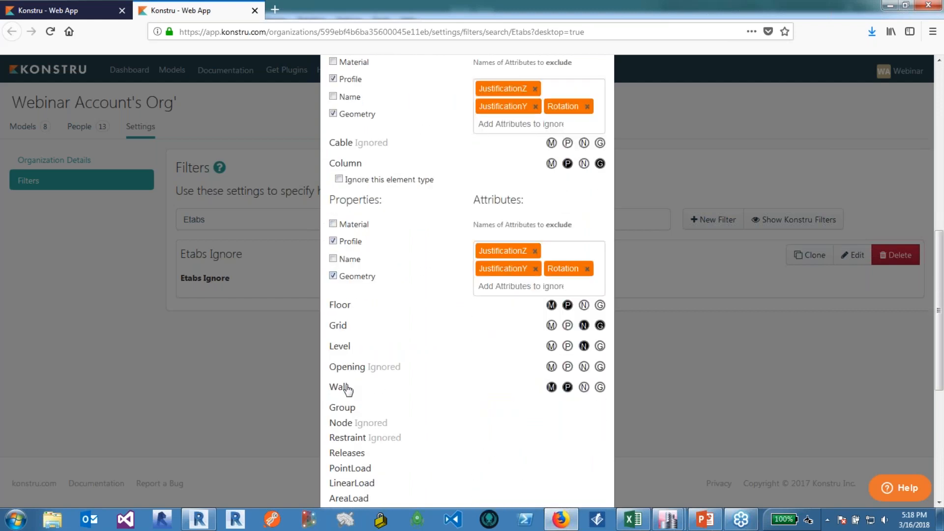
pyautogui.click(346, 388)
pyautogui.scroll(-3, 382, 367)
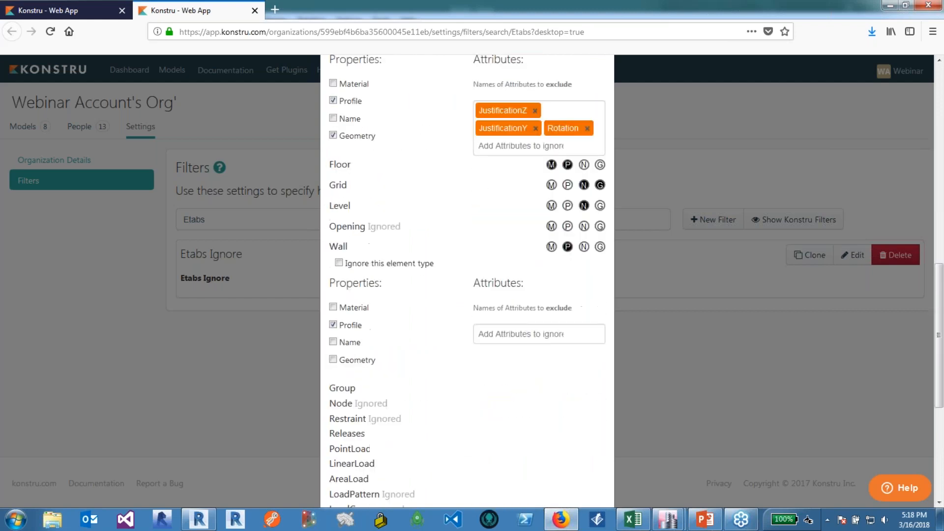
pyautogui.click(350, 166)
pyautogui.click(332, 223)
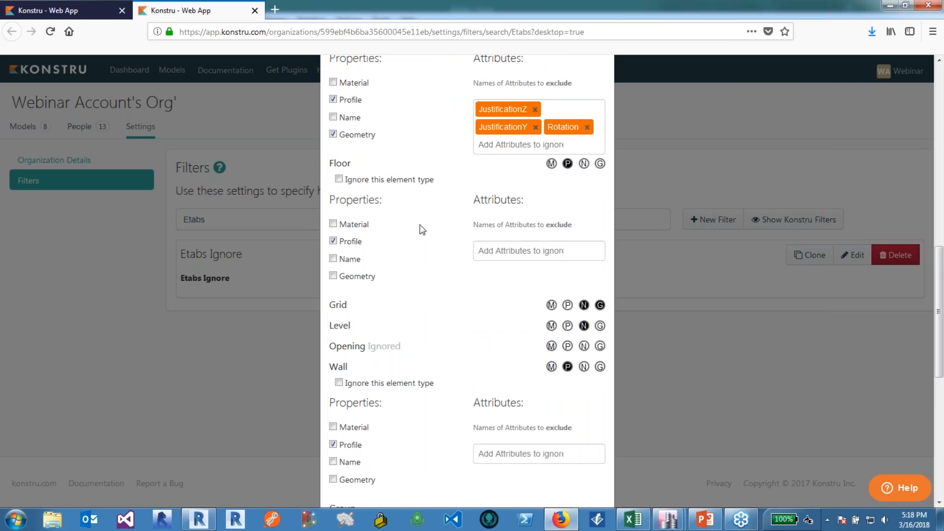
pyautogui.scroll(-7, 418, 230)
pyautogui.click(585, 488)
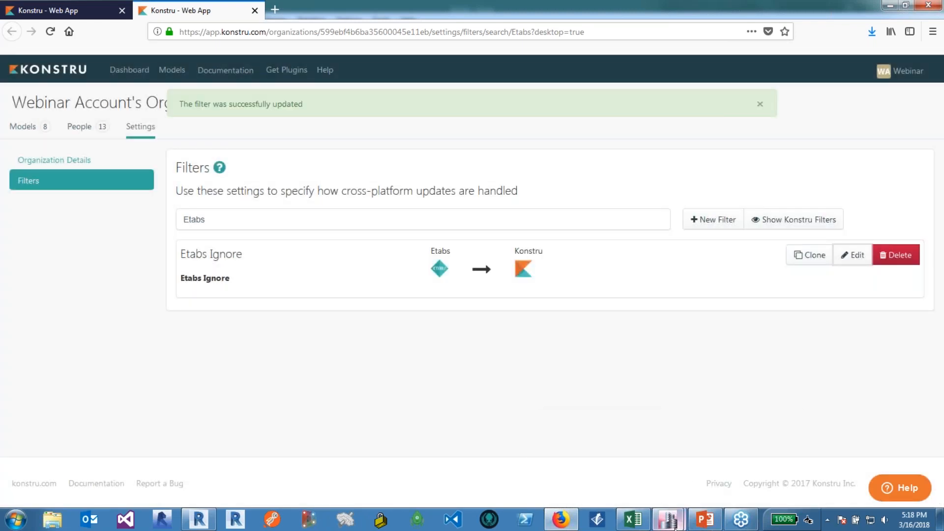
# - Return to the Konstru update review in ETABS and refresh the changes with the edited filter
pyautogui.moveTo(668, 519)
pyautogui.click(721, 467)
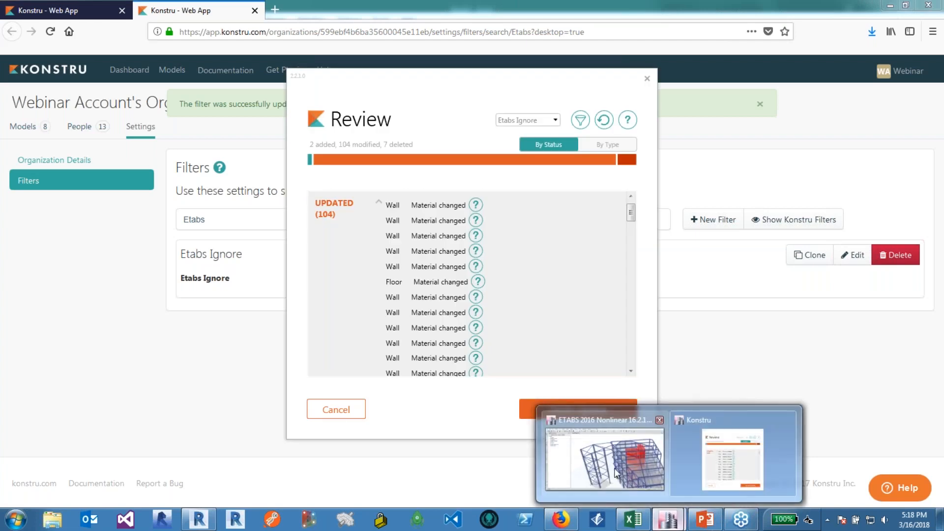
pyautogui.click(616, 473)
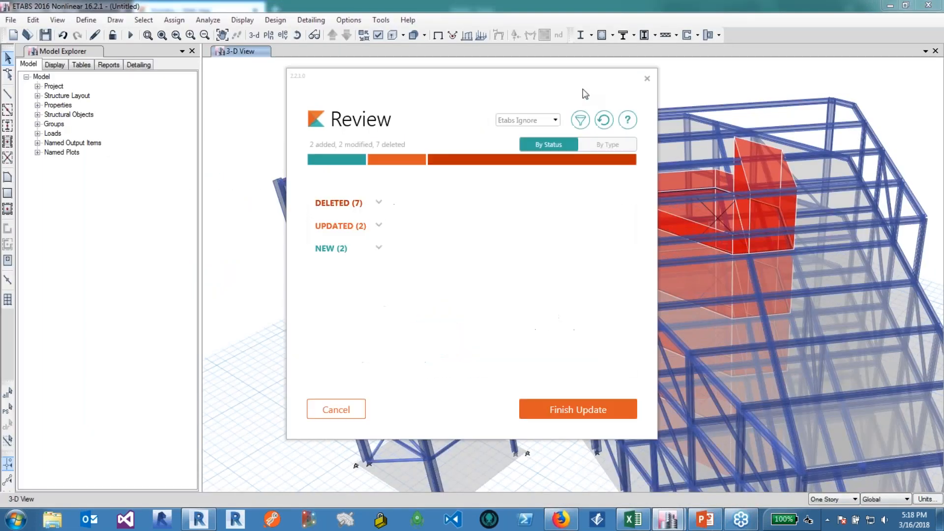
# - Check the updated columns, finish the update to Konstru and open the new version online, closing the older Konstru browser tabs
pyautogui.click(379, 225)
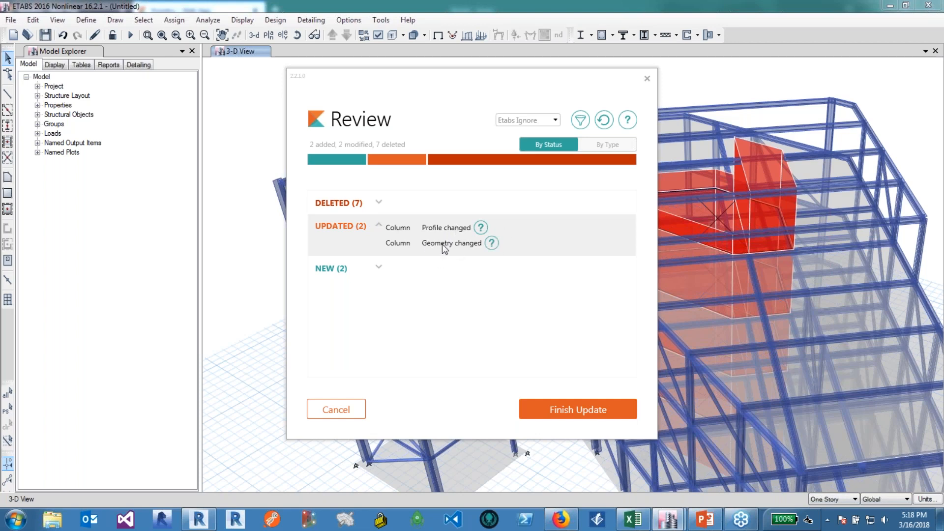
pyautogui.click(573, 412)
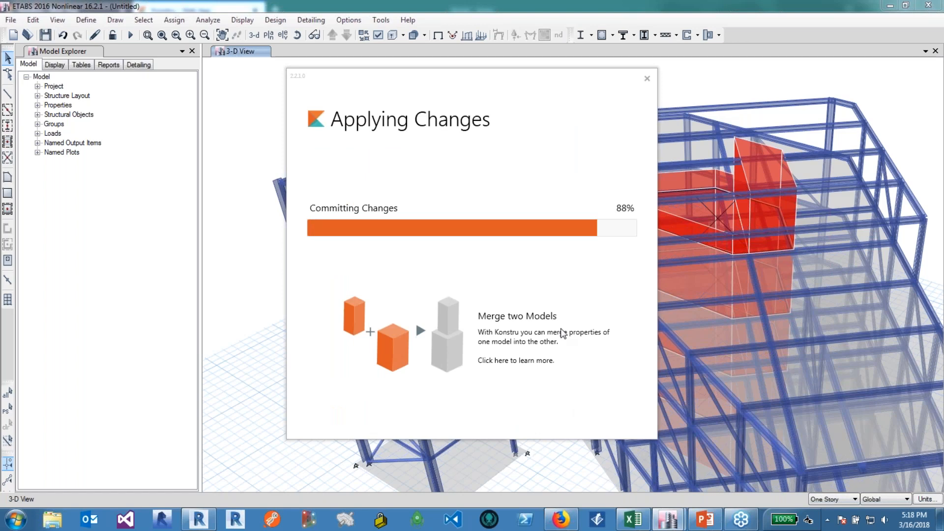
pyautogui.click(506, 408)
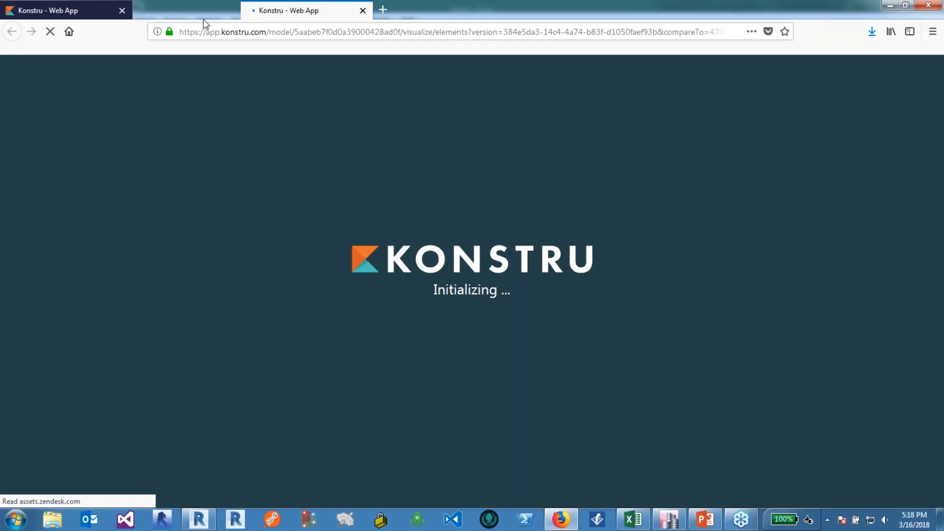
pyautogui.click(255, 10)
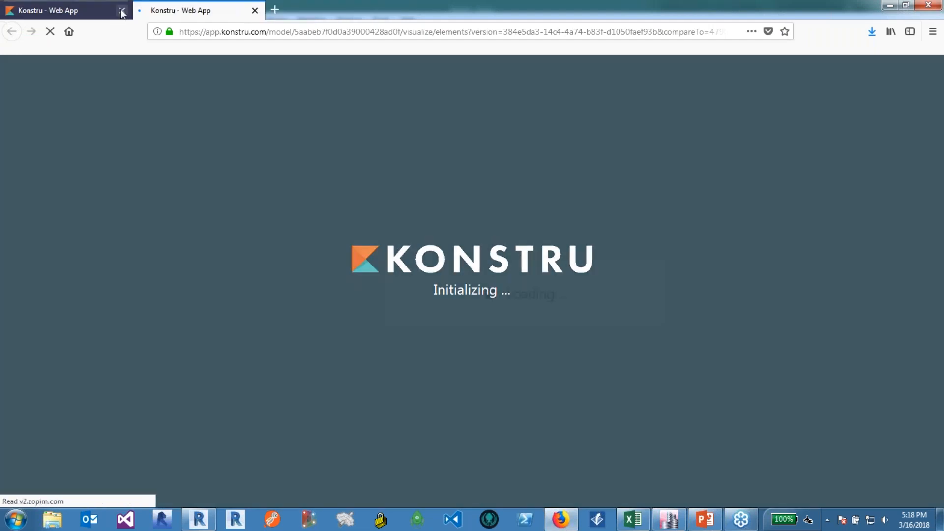
pyautogui.click(122, 11)
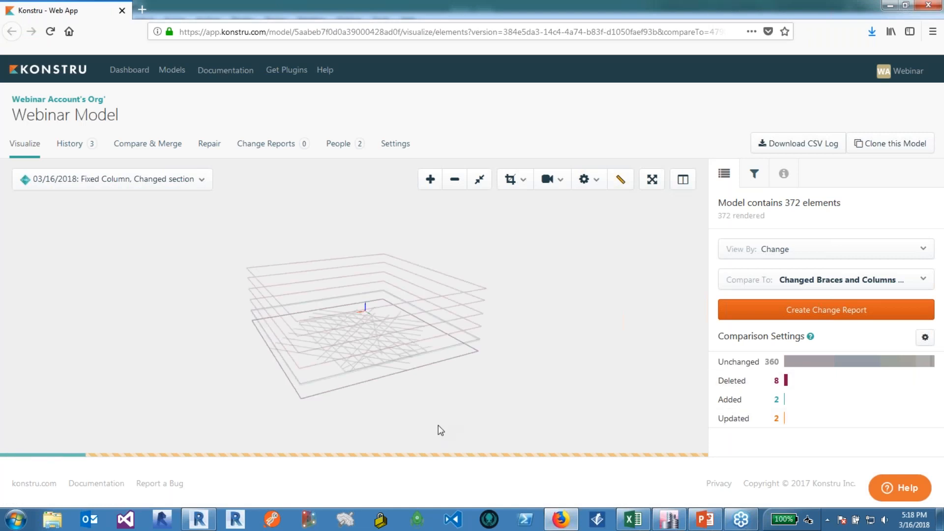
# - Inspect the updated columns at the base of the small tower in the web comparison, and read the rear column's attribute changes
pyautogui.moveTo(454, 396); pyautogui.dragTo(341, 355)
pyautogui.scroll(3, 285, 331)
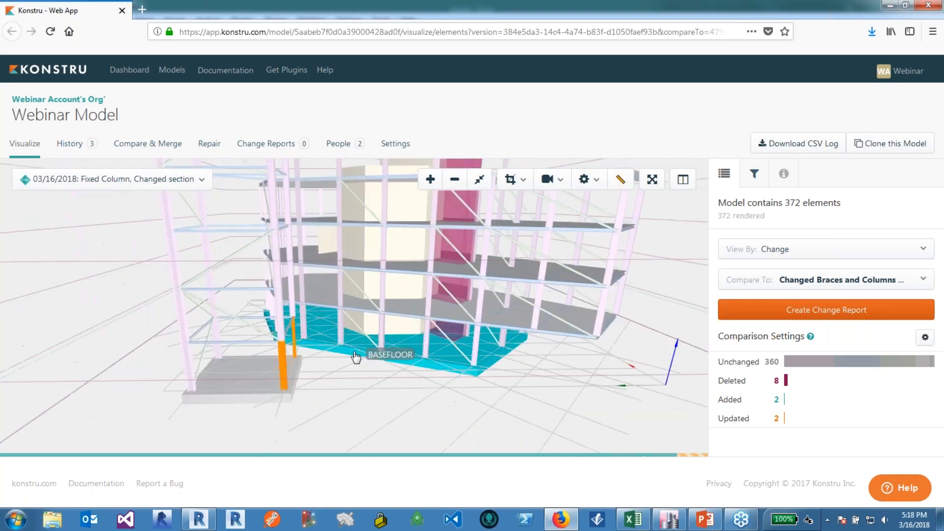
pyautogui.scroll(2, 357, 357)
pyautogui.moveTo(318, 369); pyautogui.dragTo(288, 330)
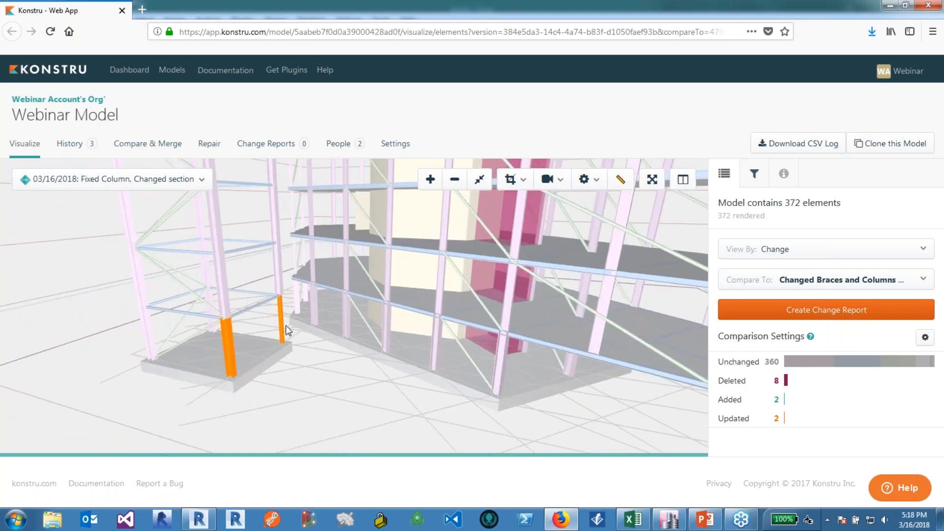
pyautogui.click(284, 328)
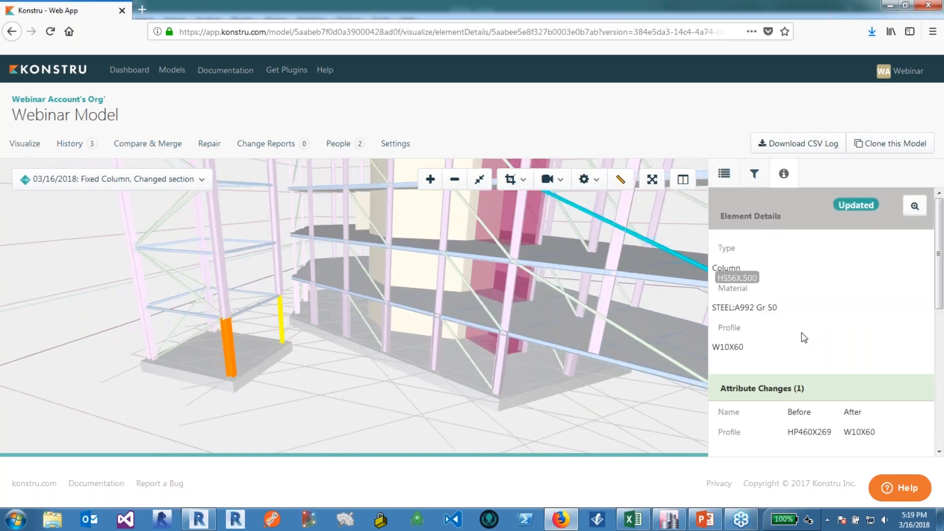
pyautogui.scroll(-3, 803, 337)
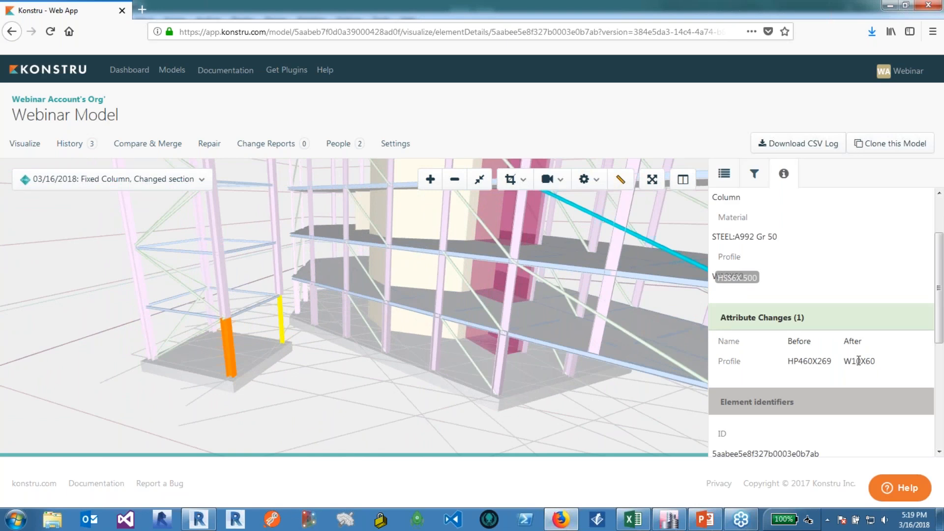
pyautogui.click(375, 403)
pyautogui.moveTo(375, 398); pyautogui.dragTo(438, 389)
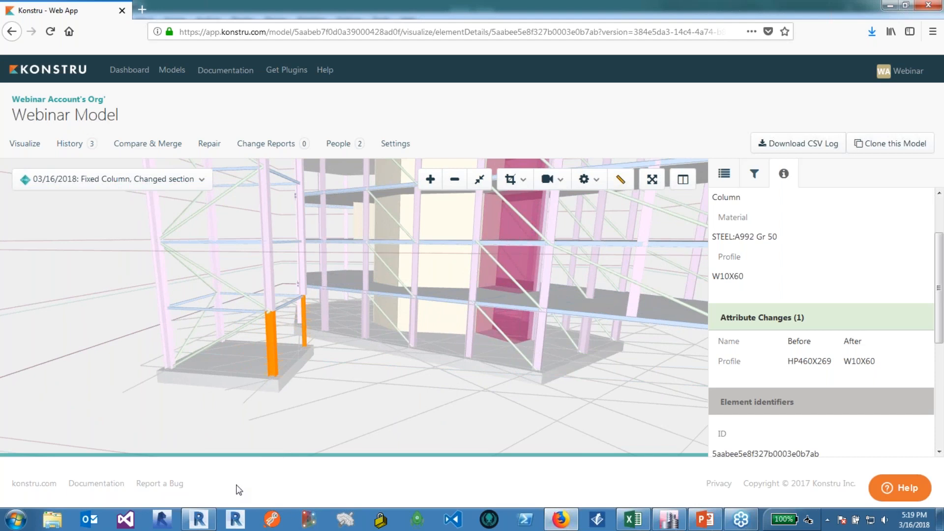
# - Switch to Revit and start downloading the latest version of Webinar Model with the Recommended Download to Revit filter
pyautogui.click(198, 519)
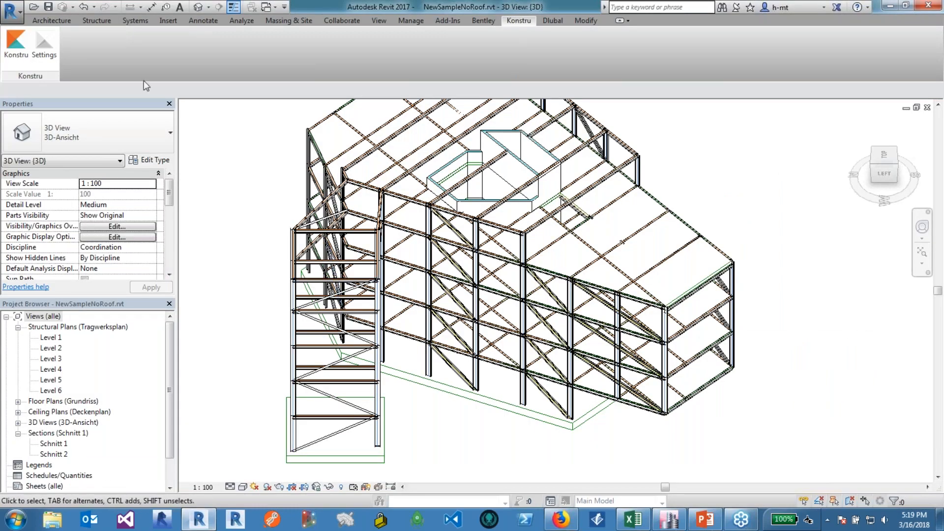
pyautogui.click(17, 45)
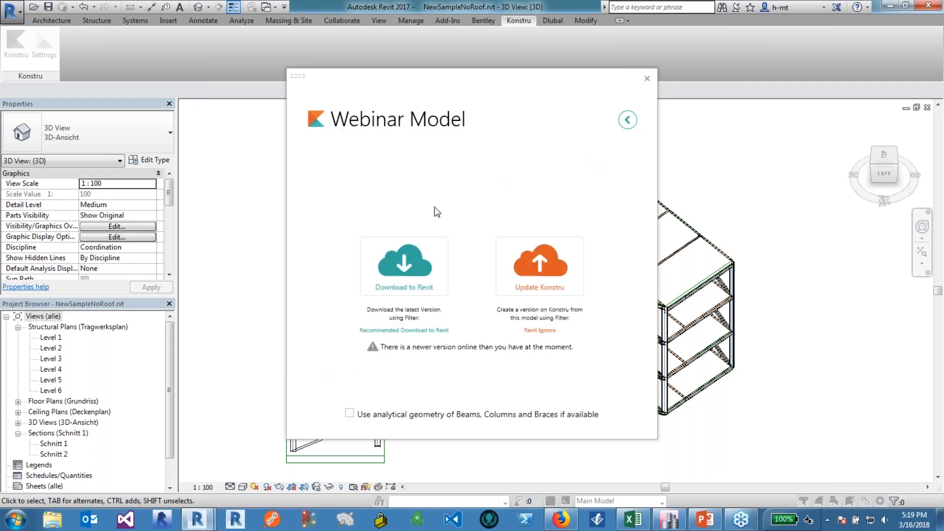
pyautogui.click(412, 262)
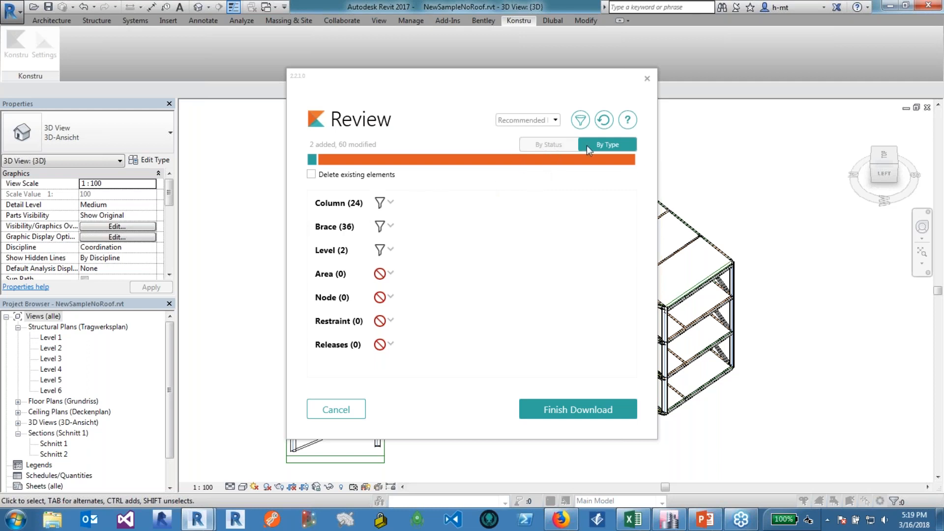
# - Review the incoming changes by status, checking the new levels and the list of updated columns and braces
pyautogui.click(566, 144)
pyautogui.click(379, 219)
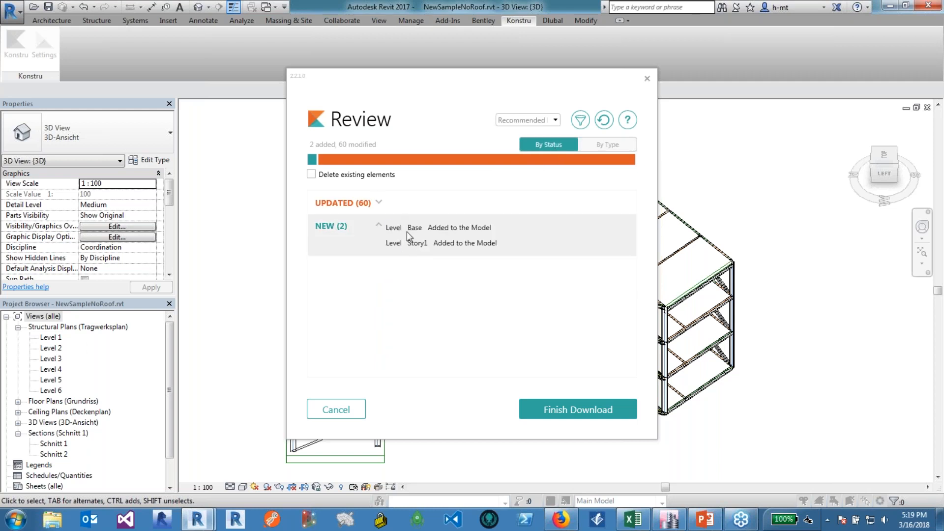
pyautogui.click(379, 205)
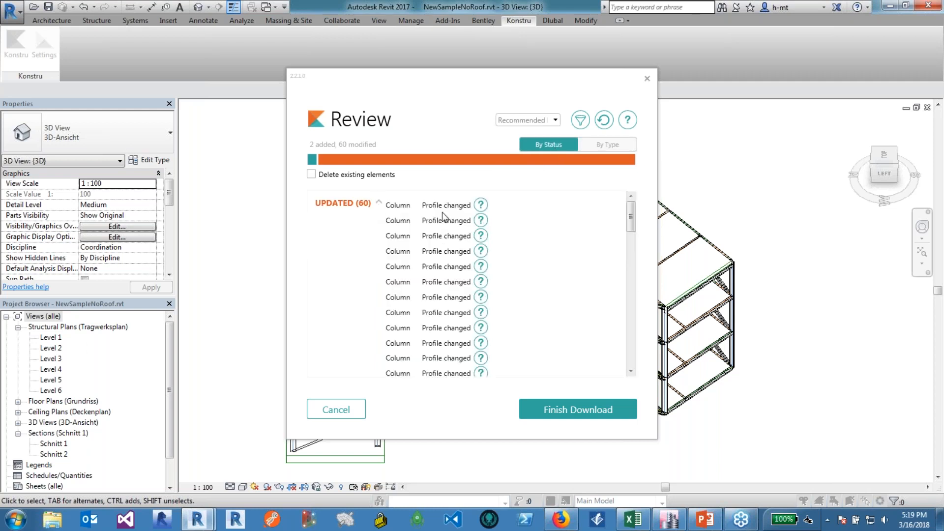
pyautogui.moveTo(627, 218); pyautogui.dragTo(639, 286)
# - Move the review window off the model and step through the details of several braces with changed profiles
pyautogui.moveTo(498, 75); pyautogui.dragTo(204, 55)
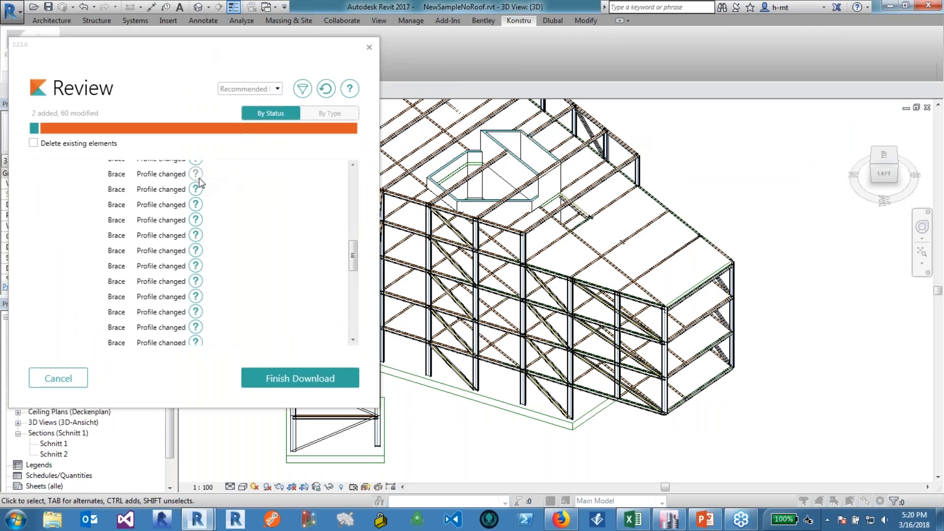
pyautogui.click(198, 175)
pyautogui.click(338, 120)
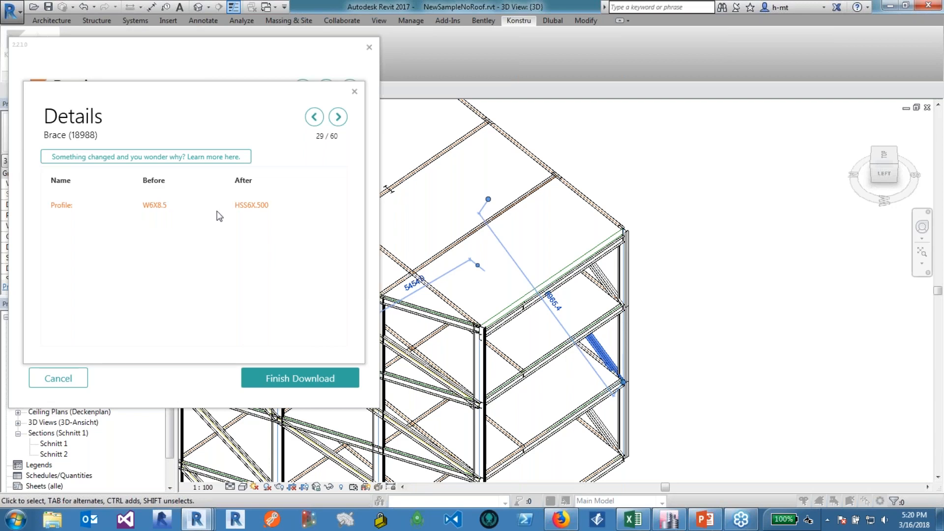
pyautogui.click(341, 118)
pyautogui.click(338, 117)
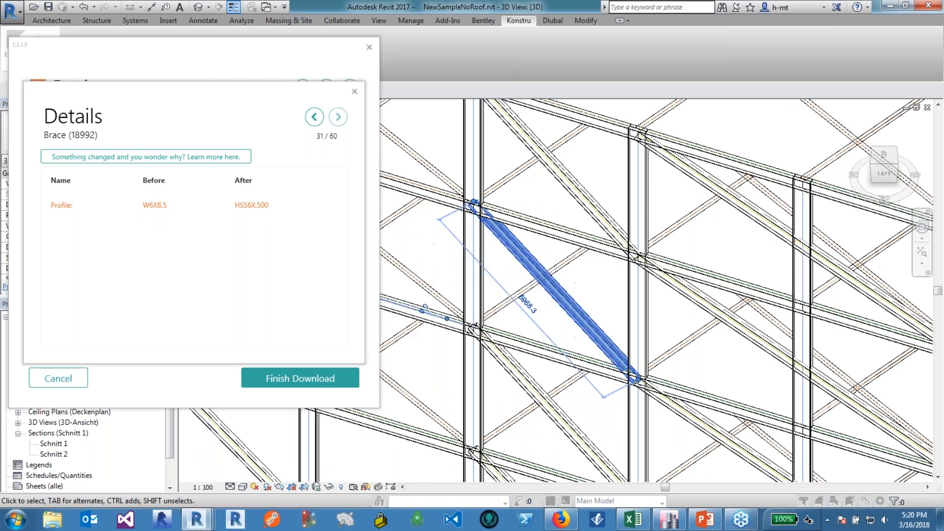
pyautogui.click(338, 117)
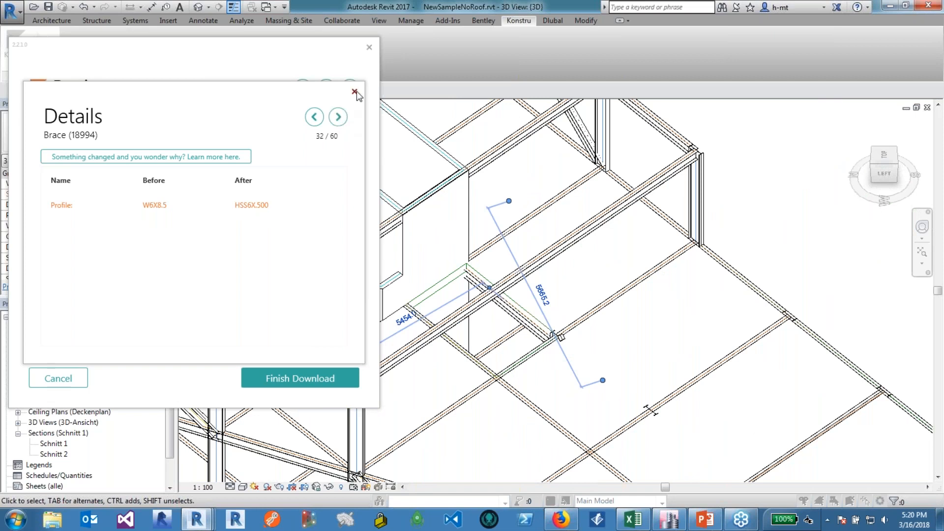
pyautogui.click(354, 92)
# - Check the details of the last updated column, whose geometry and profile both changed
pyautogui.moveTo(351, 253); pyautogui.dragTo(353, 326)
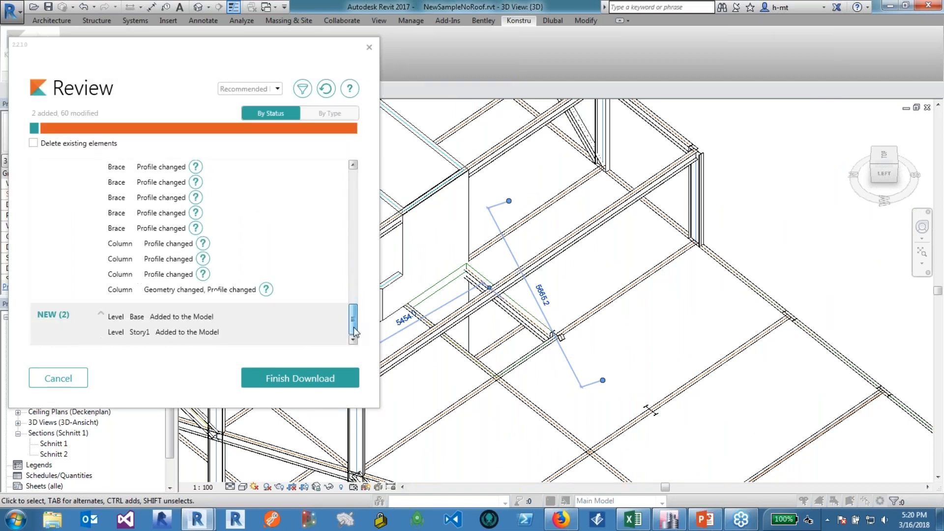
pyautogui.click(266, 289)
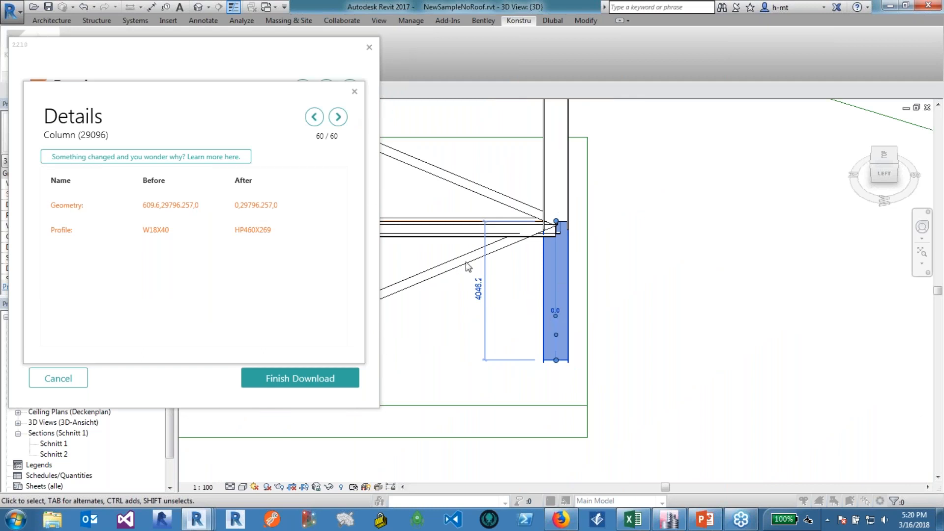
pyautogui.click(354, 92)
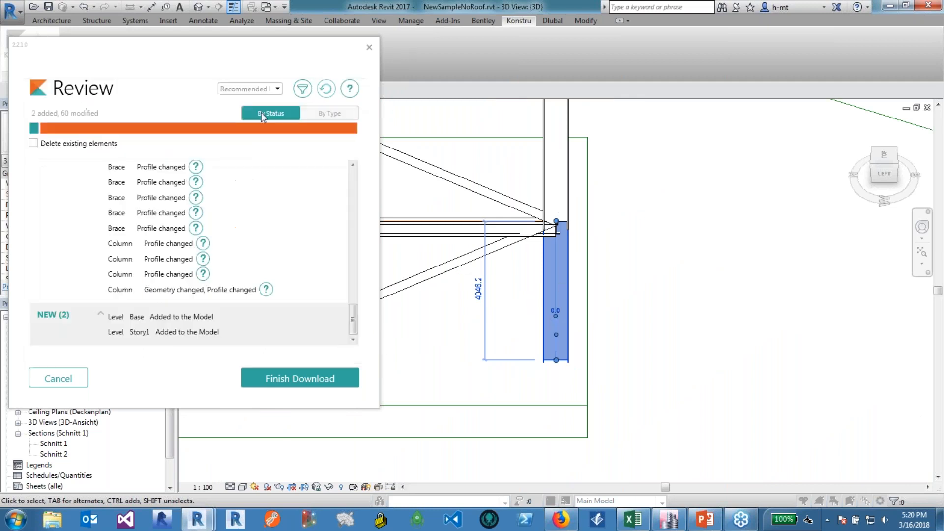
# - Finish the download, checking the floor, wall and profile section mappings and accepting the Konstru Mapper assignments
pyautogui.click(308, 375)
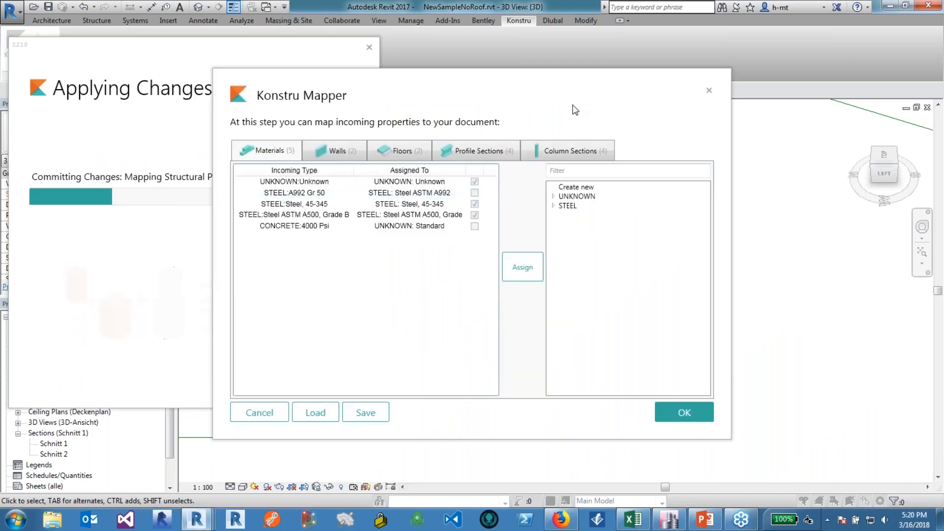
pyautogui.click(404, 151)
pyautogui.click(340, 148)
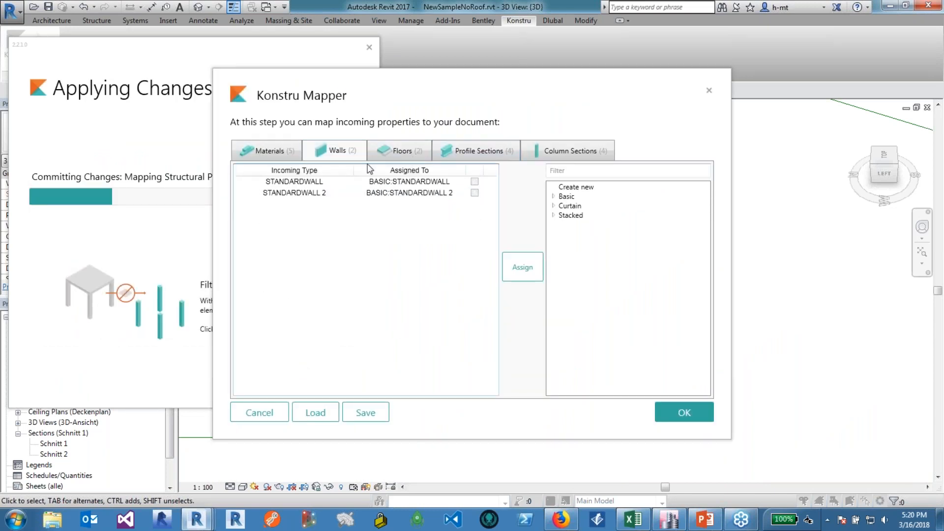
pyautogui.click(483, 153)
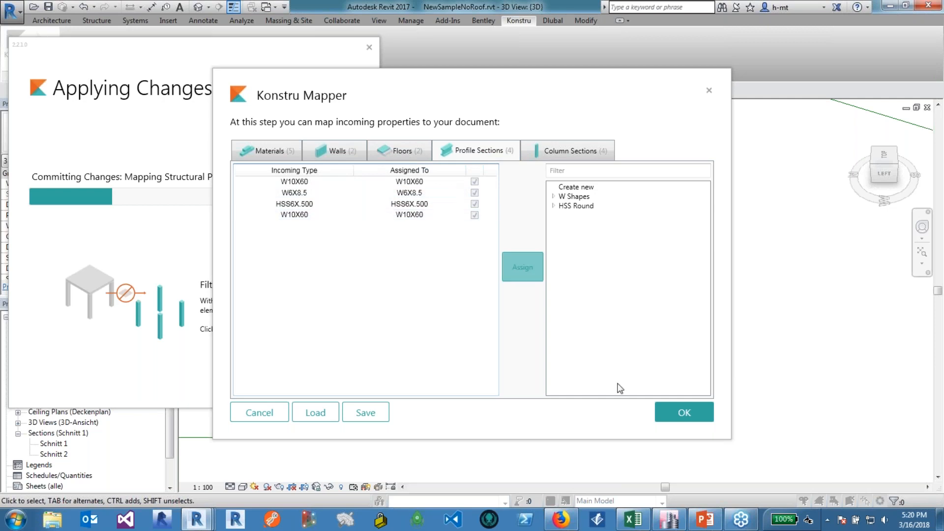
pyautogui.click(686, 418)
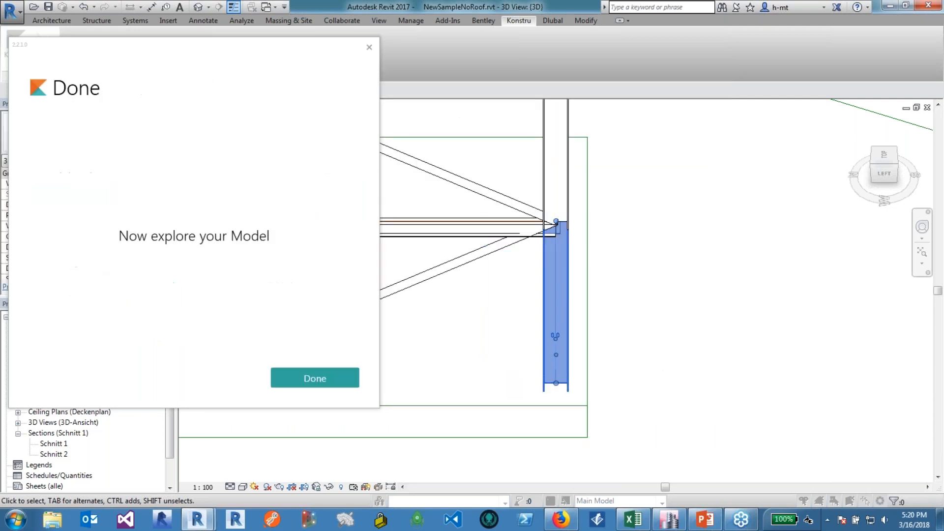
pyautogui.click(315, 378)
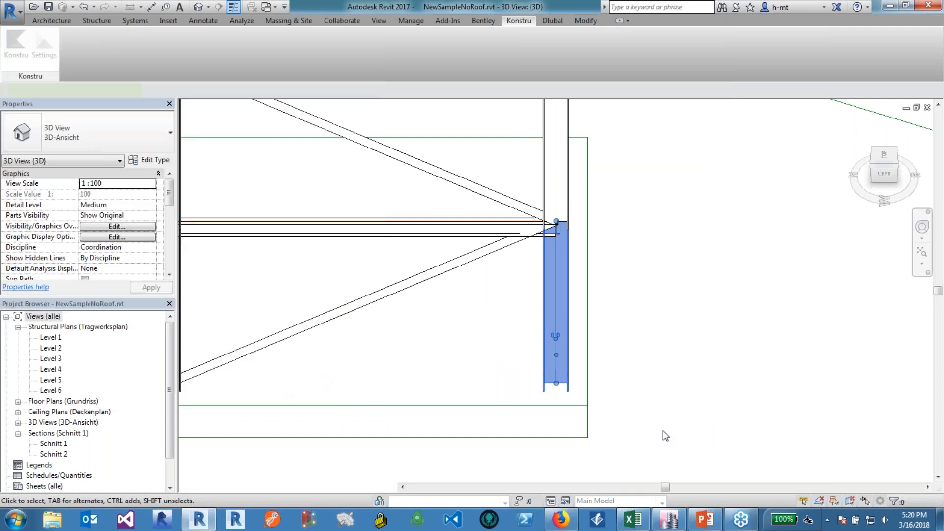
# - Examine the section types of the tower's two changed base columns and the main building's braces in the 3D view
pyautogui.scroll(-2, 457, 401)
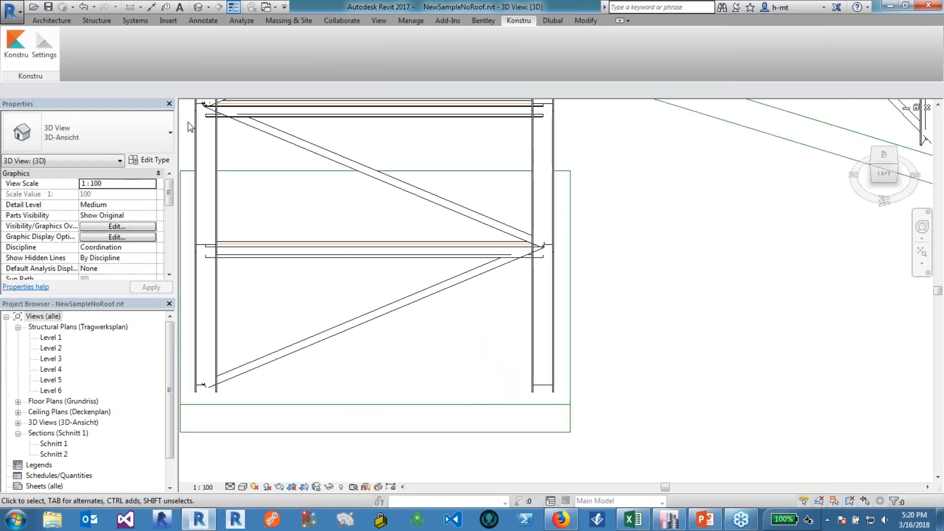
pyautogui.scroll(-3, 454, 367)
pyautogui.moveTo(891, 167); pyautogui.dragTo(854, 189)
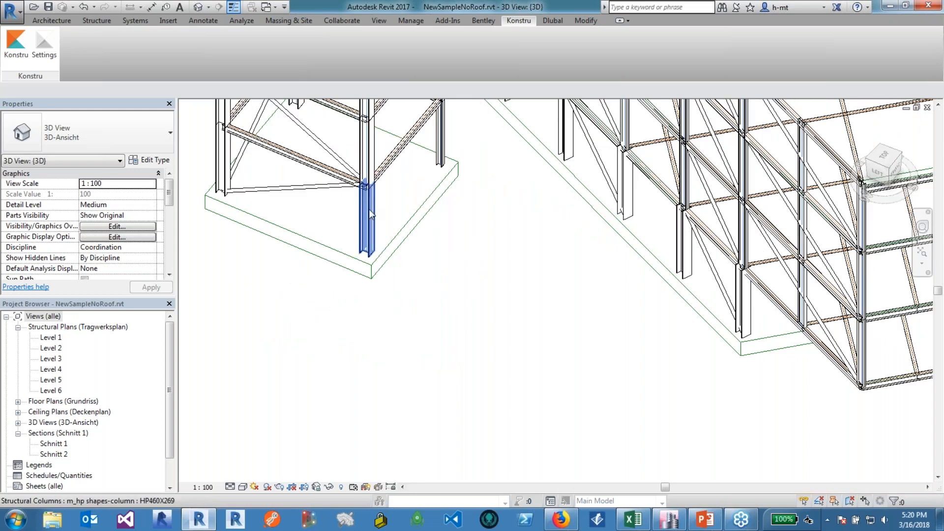
pyautogui.scroll(-3, 388, 366)
pyautogui.scroll(3, 431, 167)
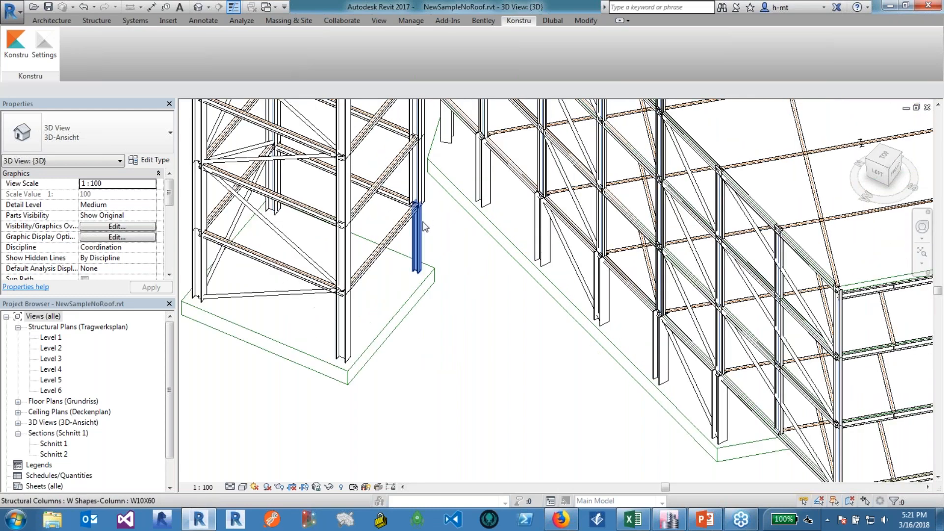
pyautogui.scroll(-3, 392, 312)
pyautogui.scroll(4, 609, 216)
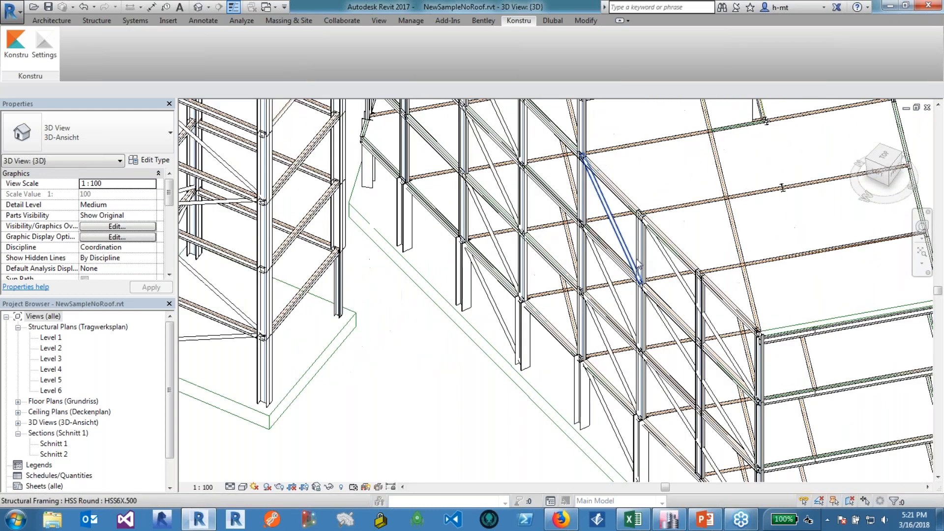
# - Check the type of an upper brace on the main building's facade, clear the selection and view the whole model
pyautogui.click(616, 227)
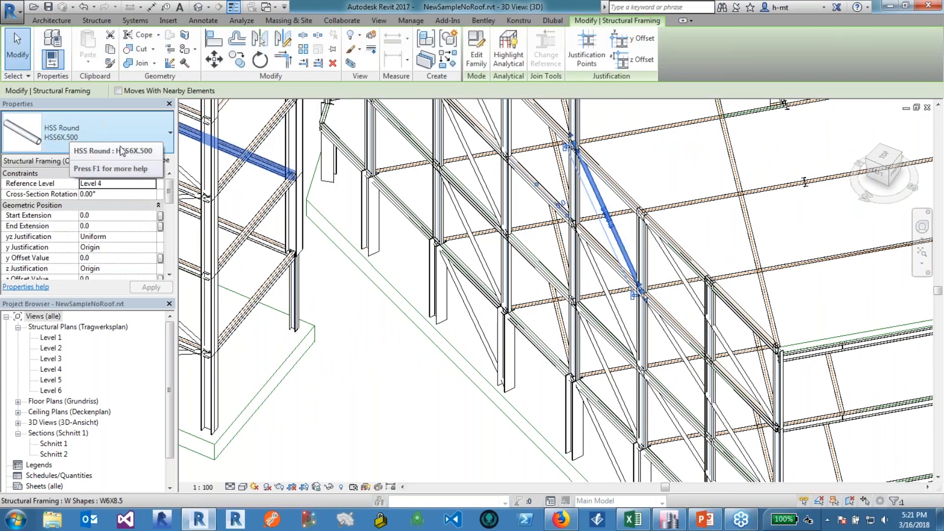
pyautogui.click(387, 405)
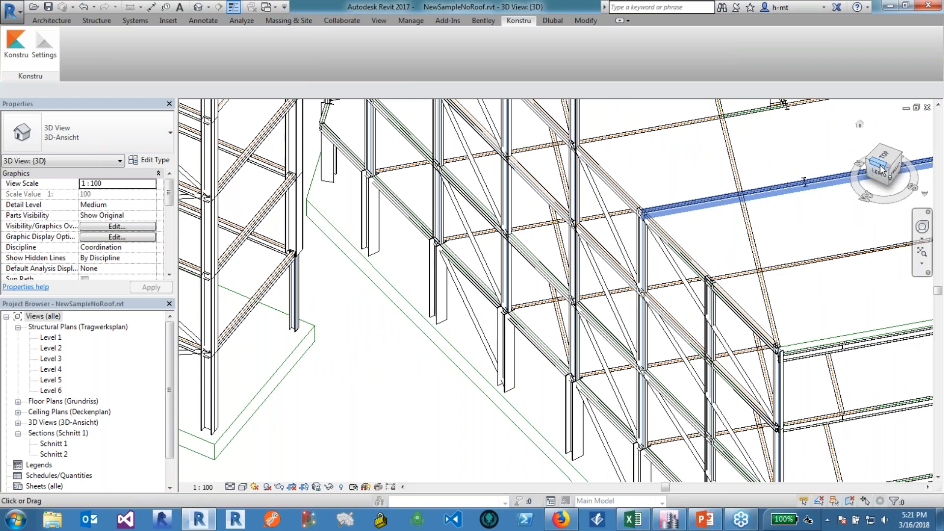
pyautogui.moveTo(878, 173); pyautogui.dragTo(920, 170)
pyautogui.scroll(-3, 447, 290)
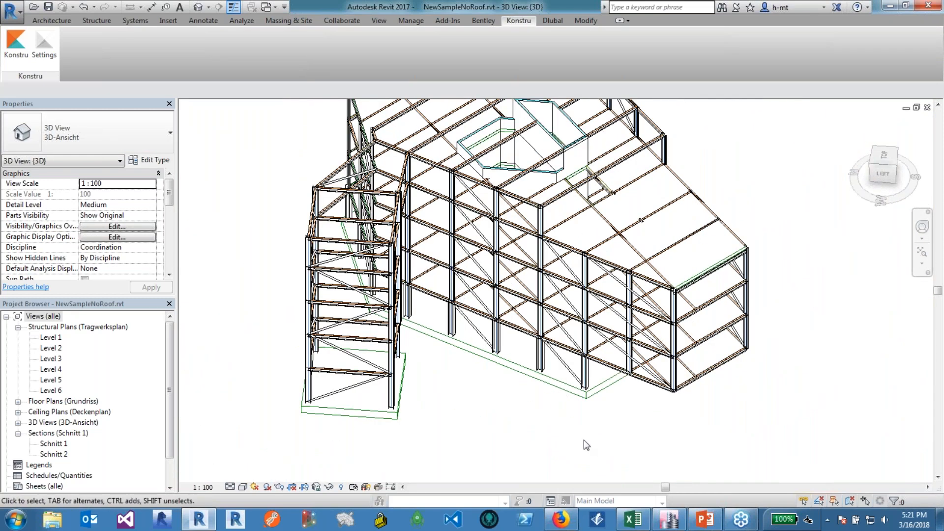
# - Switch to Konstru in the browser and review the Webinar Model's version history from the latest update back to First Upload
pyautogui.click(557, 527)
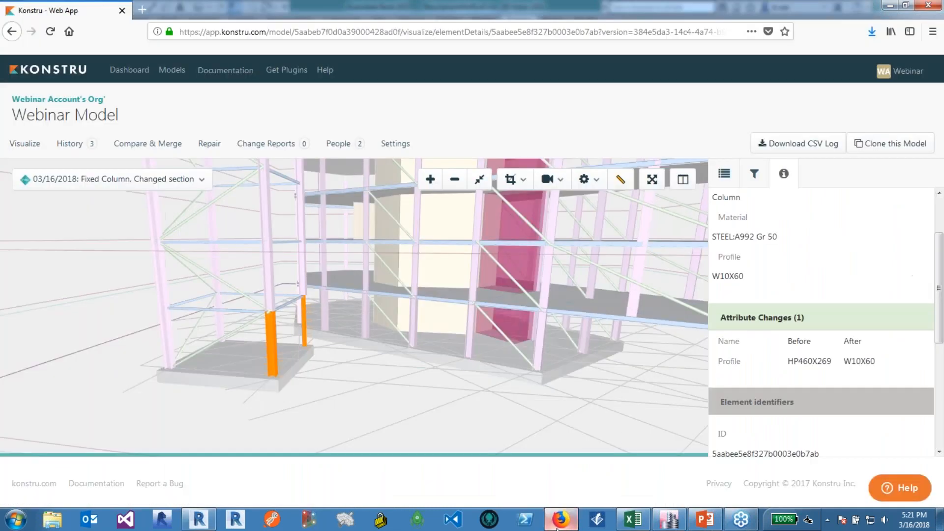
pyautogui.click(70, 143)
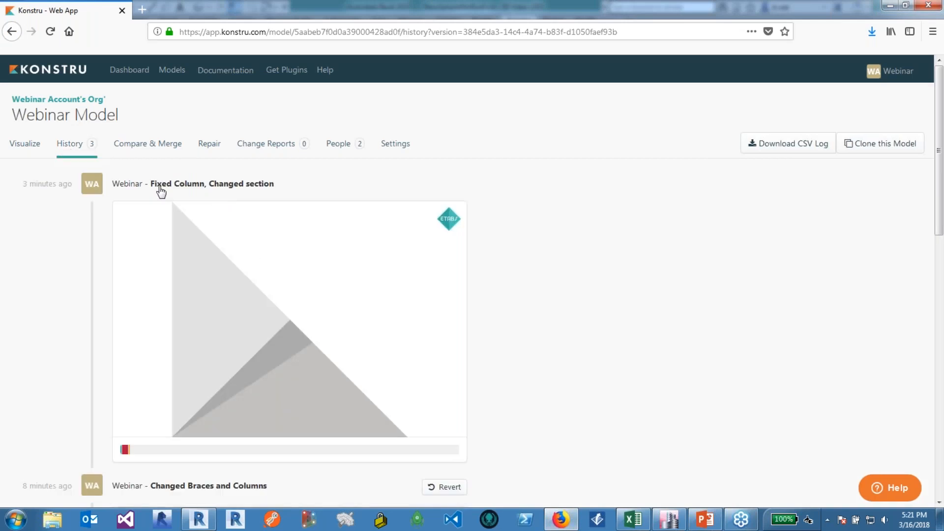
pyautogui.scroll(-7, 32, 217)
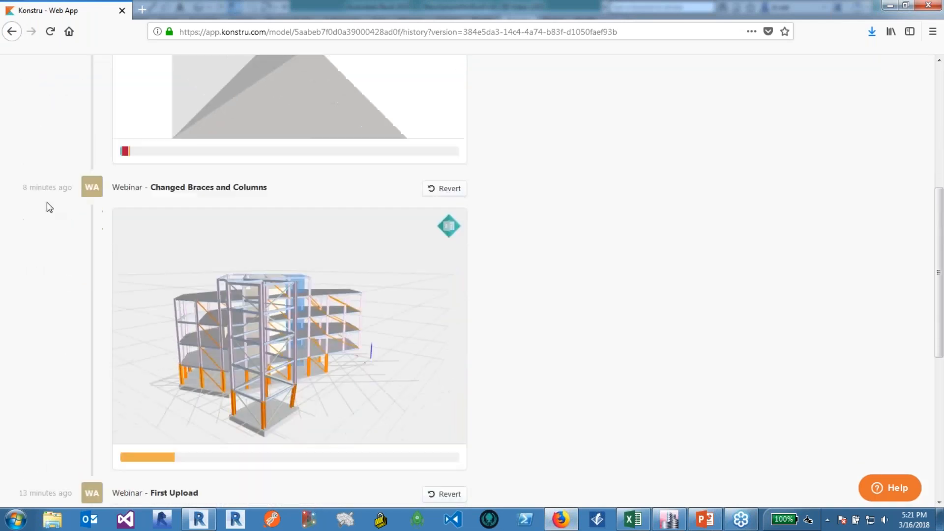
pyautogui.scroll(-2, 211, 182)
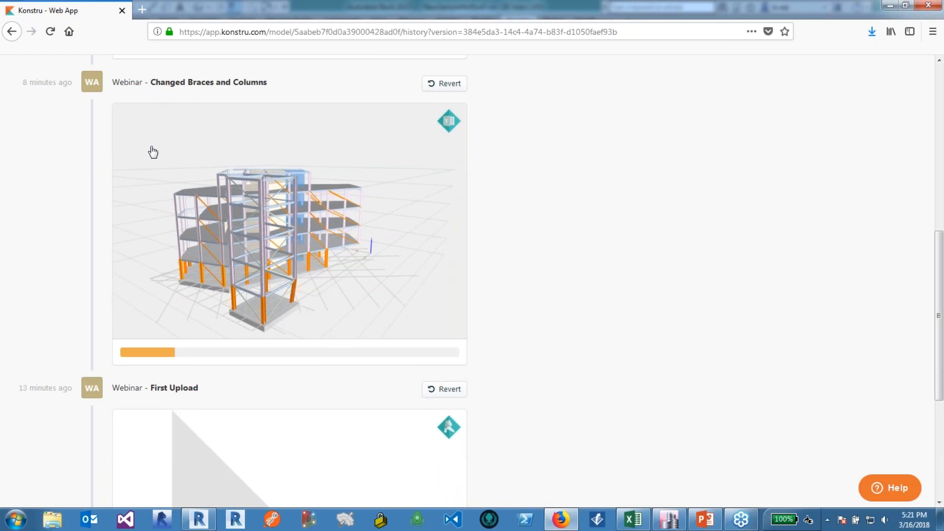
pyautogui.scroll(-4, 153, 152)
pyautogui.scroll(1, 295, 390)
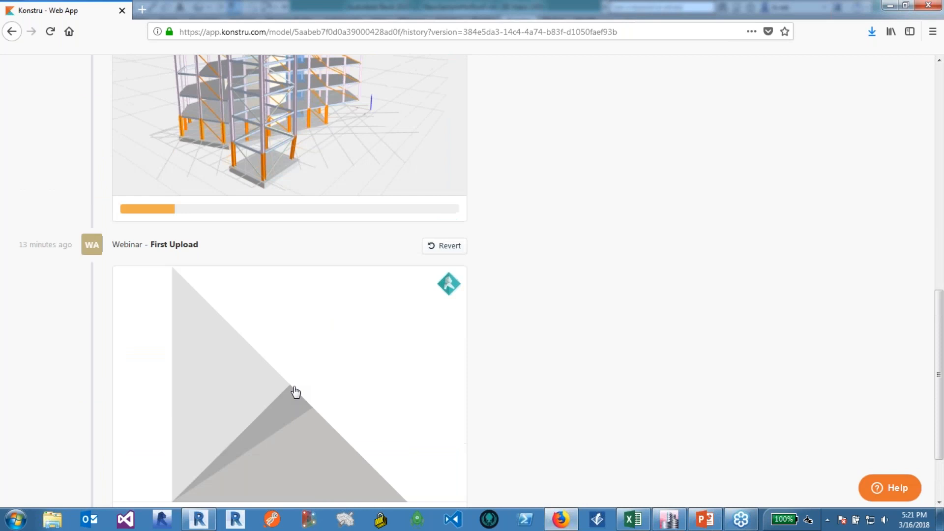
pyautogui.scroll(4, 295, 392)
pyautogui.scroll(-5, 305, 421)
pyautogui.scroll(2, 276, 304)
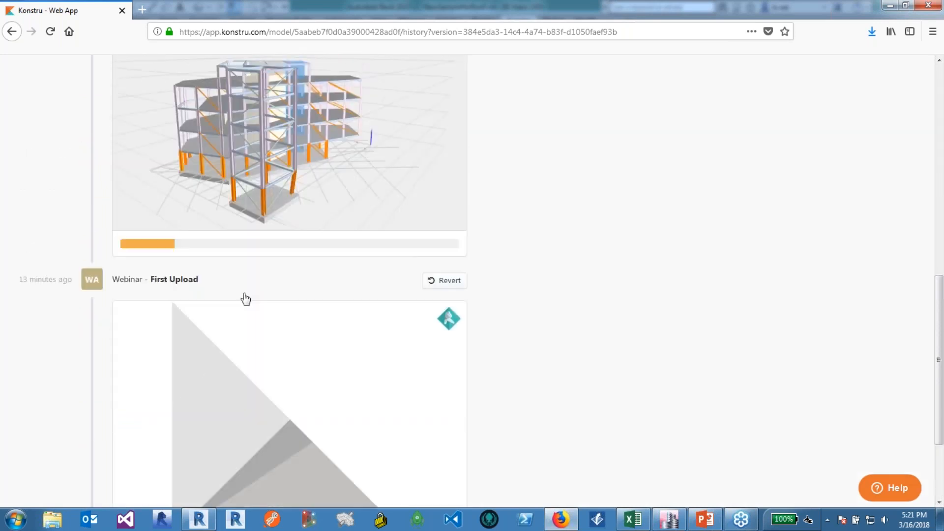
pyautogui.scroll(10, 245, 299)
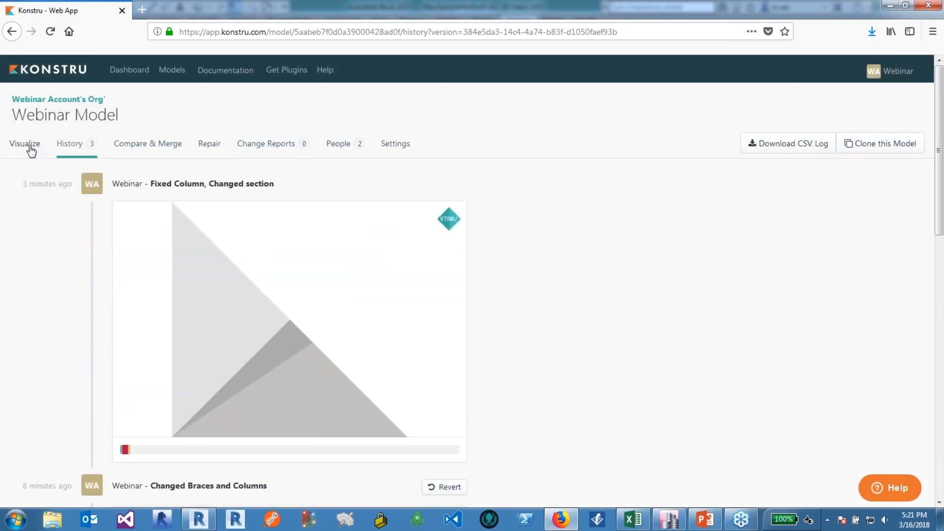
# - View the First Upload version of the model in 3D, and return to the Fixed Column, Changed section version
pyautogui.click(29, 146)
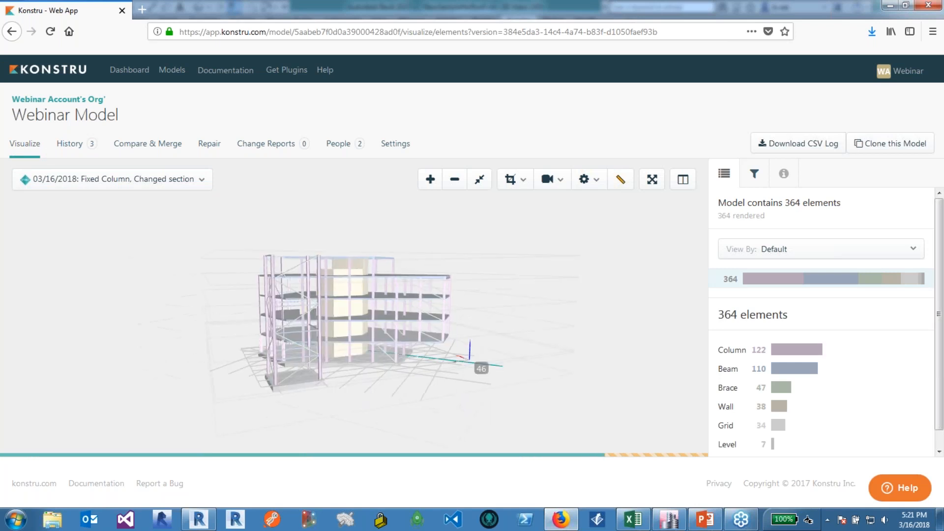
pyautogui.click(165, 182)
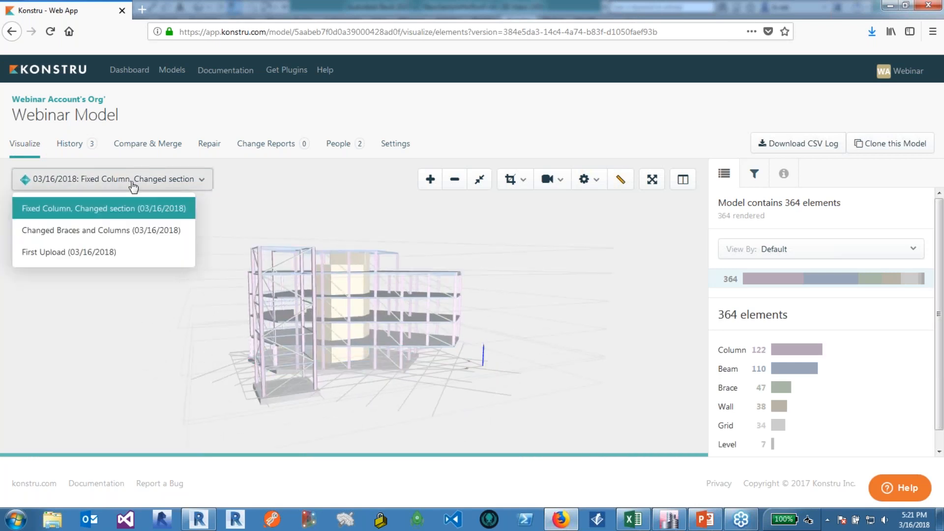
pyautogui.click(63, 253)
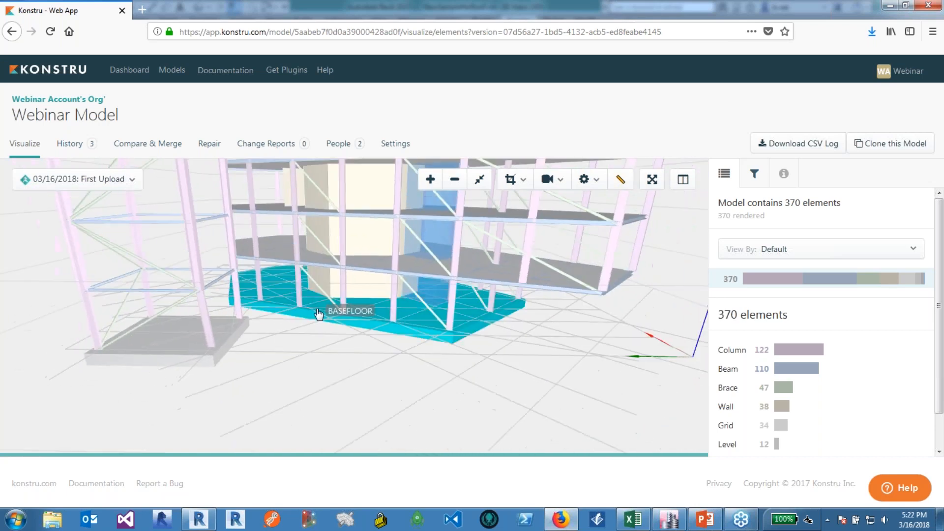
pyautogui.click(126, 179)
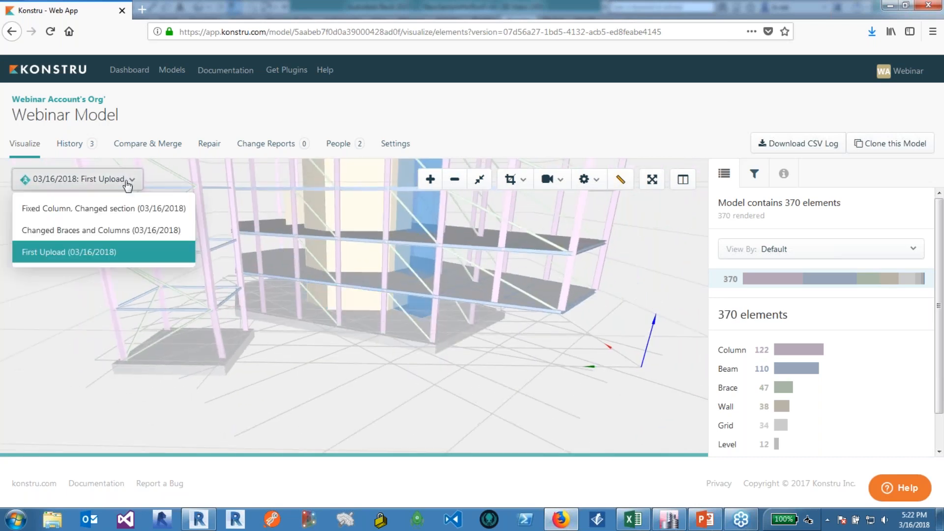
pyautogui.click(104, 210)
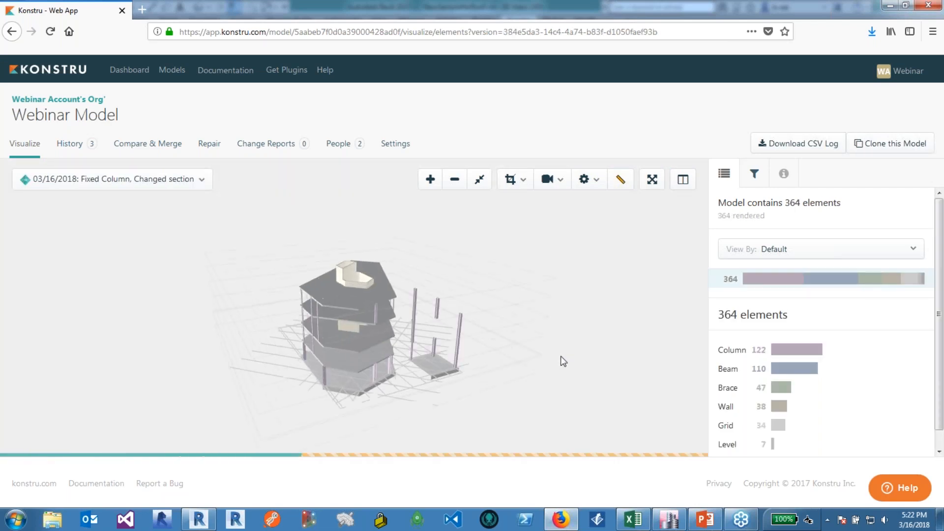
pyautogui.moveTo(563, 362); pyautogui.dragTo(447, 345)
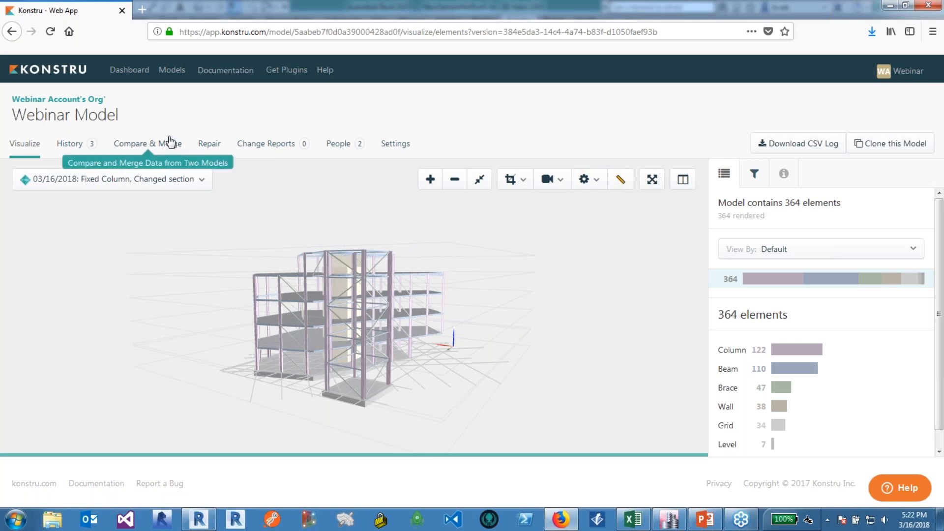
pyautogui.moveTo(196, 293); pyautogui.dragTo(511, 318)
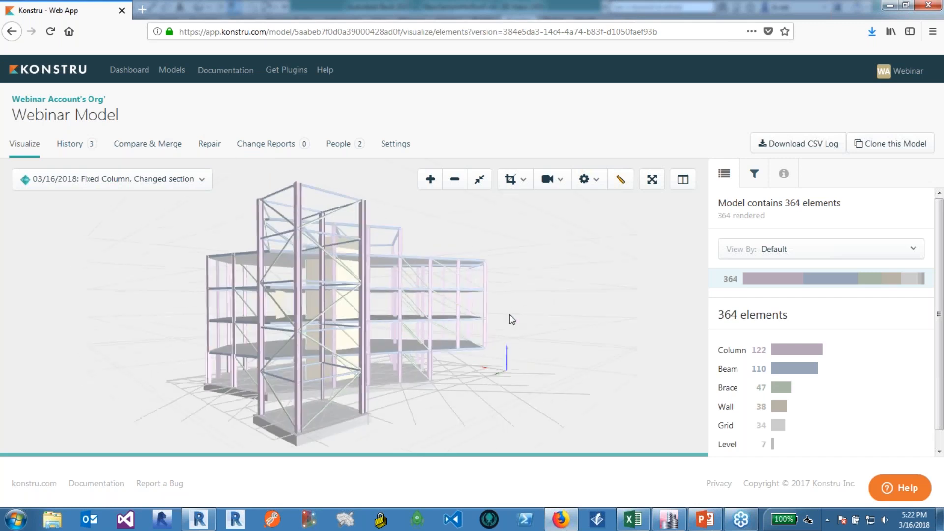
# - Show the model by change, comparing the current version with Changed Braces and Columns
pyautogui.click(750, 255)
pyautogui.click(765, 324)
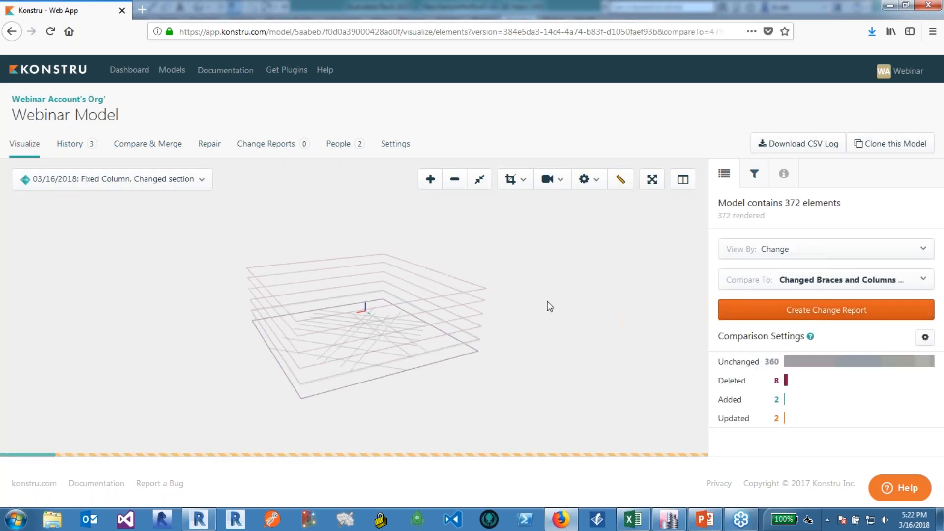
pyautogui.moveTo(490, 356); pyautogui.dragTo(406, 329)
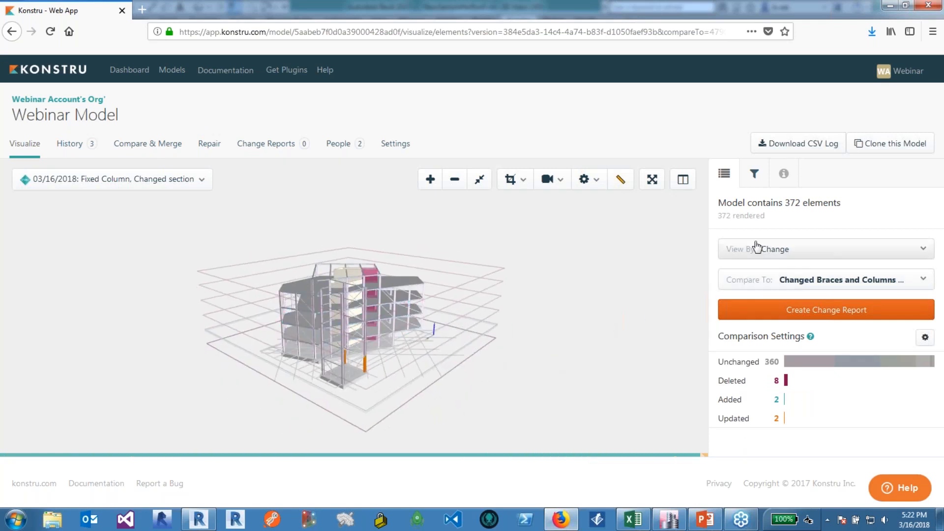
# - Set the comparison to First Upload and examine the changed elements in the 3D view
pyautogui.click(763, 281)
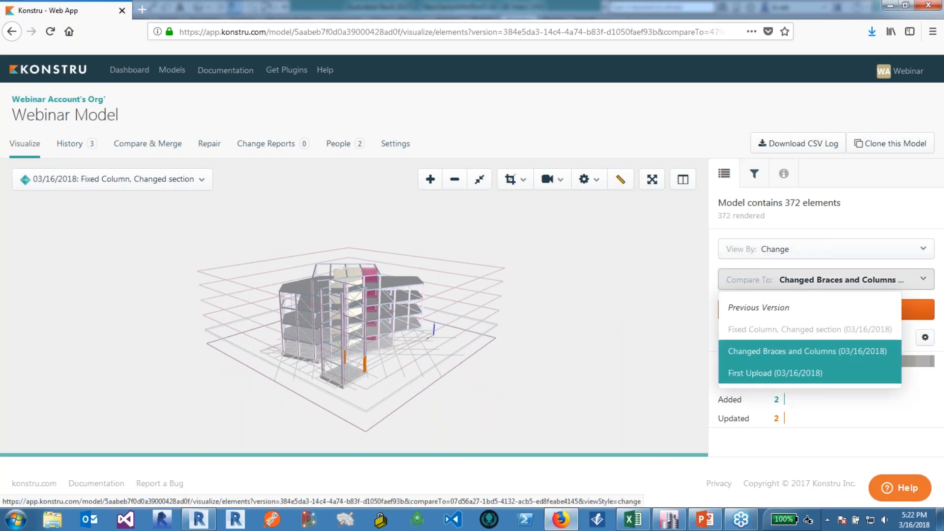
pyautogui.click(775, 372)
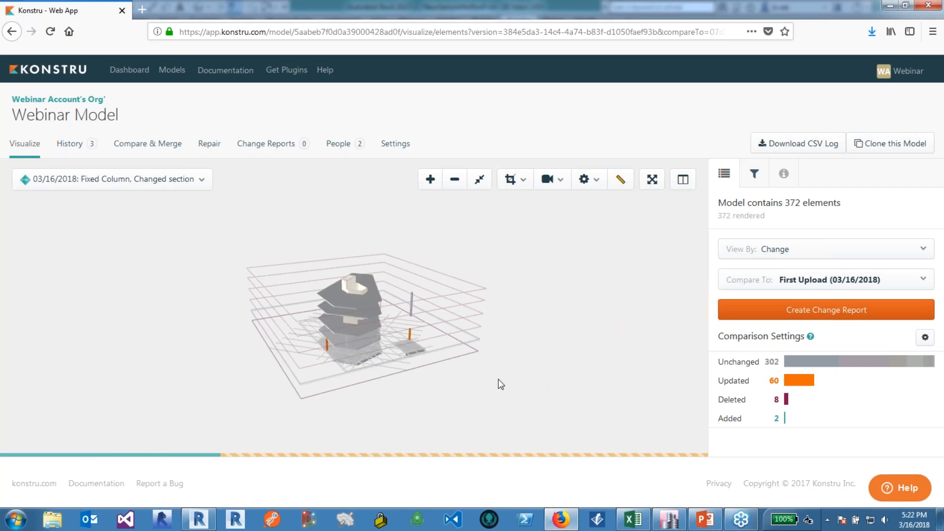
pyautogui.moveTo(531, 393); pyautogui.dragTo(415, 386)
pyautogui.scroll(3, 415, 386)
pyautogui.moveTo(533, 375); pyautogui.dragTo(314, 238)
pyautogui.scroll(6, 370, 364)
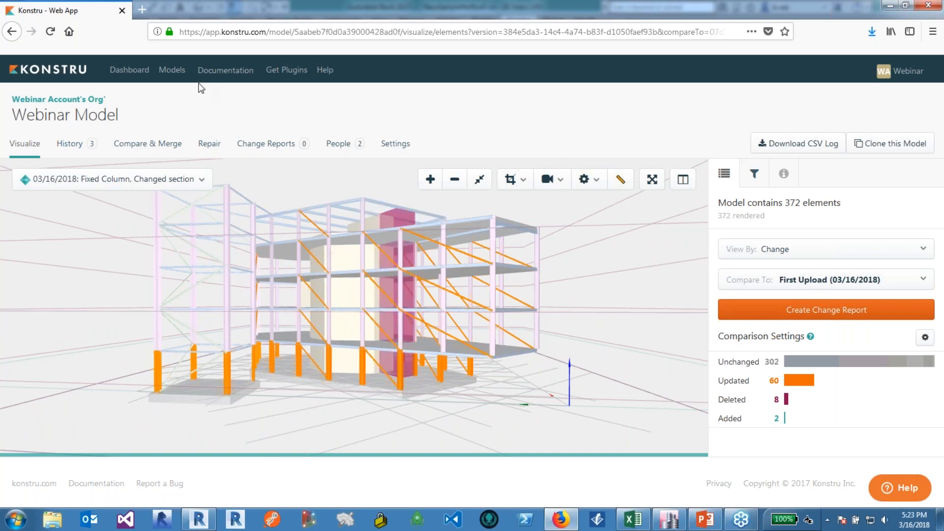
# - Open the Bunny model from the models list and examine its geometry in 3D
pyautogui.click(176, 73)
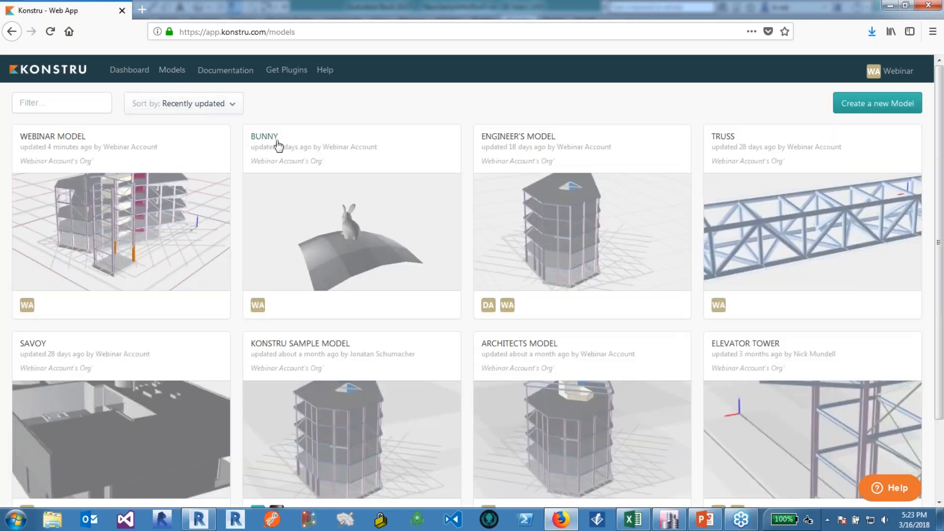
pyautogui.click(274, 144)
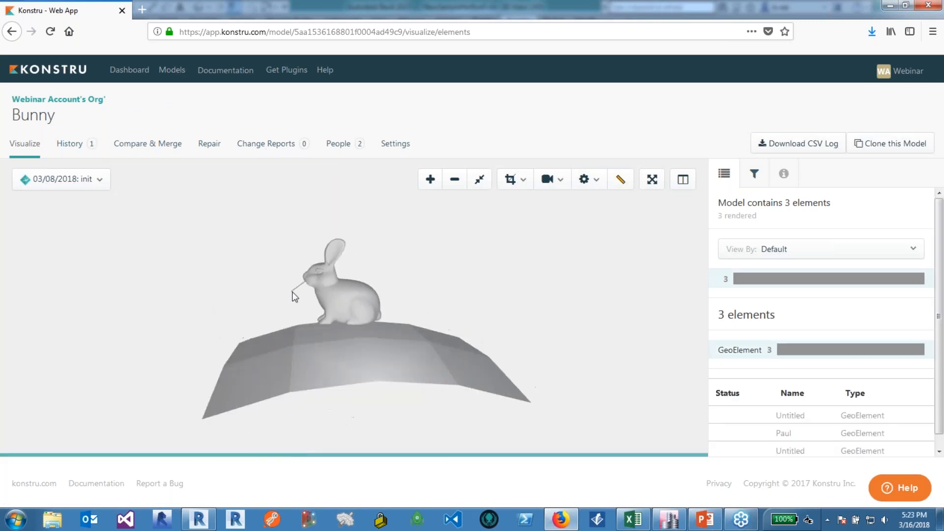
pyautogui.moveTo(391, 286); pyautogui.dragTo(339, 295)
pyautogui.scroll(4, 441, 291)
pyautogui.moveTo(441, 291); pyautogui.dragTo(475, 271, button='right')
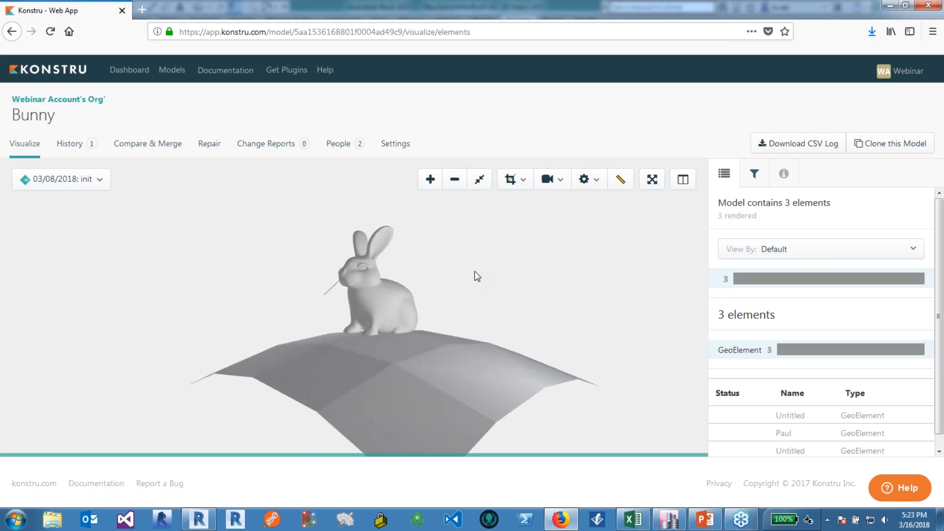
pyautogui.scroll(2, 472, 290)
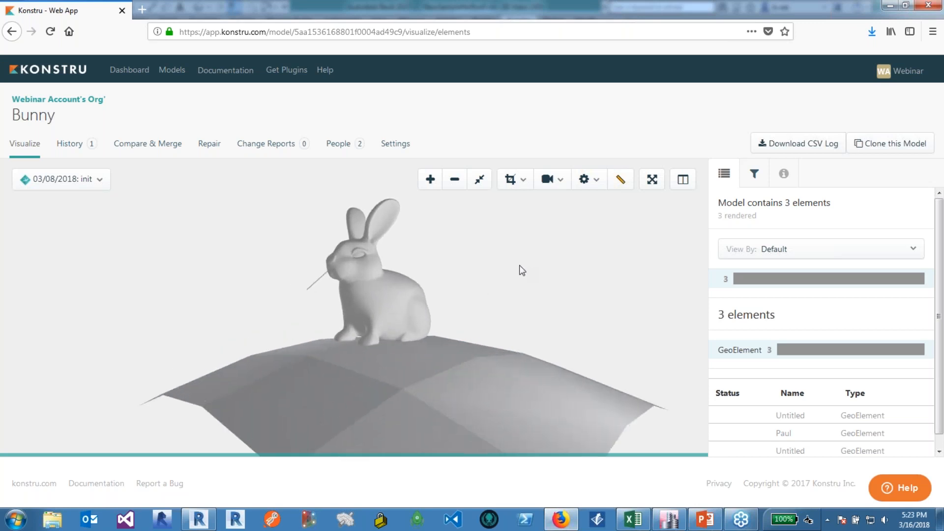
# - Check the element details of the Bunny model's curved surface, rabbit mesh and short line
pyautogui.click(475, 362)
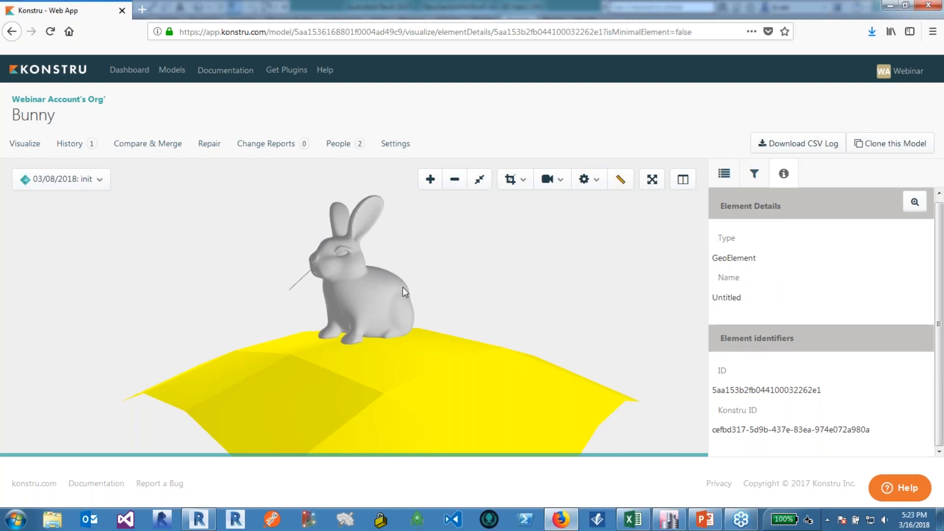
pyautogui.click(364, 280)
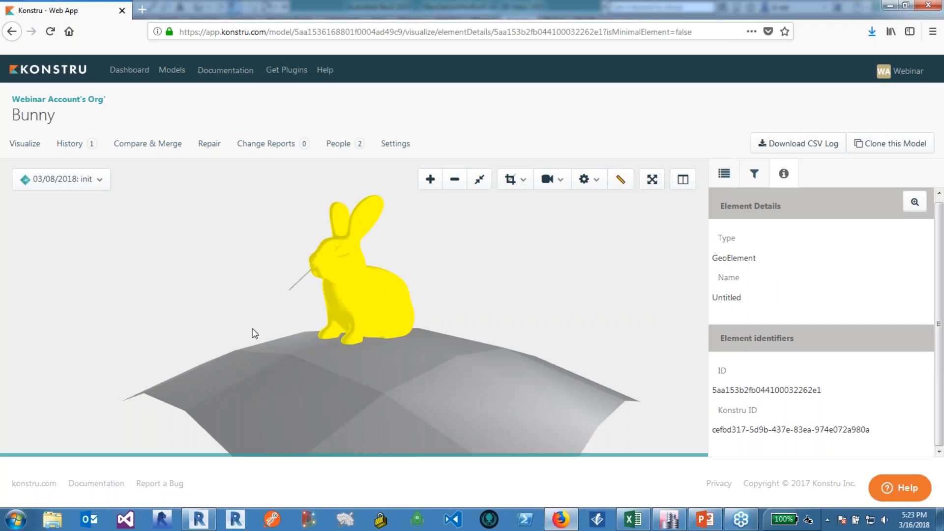
pyautogui.moveTo(253, 331); pyautogui.dragTo(320, 329)
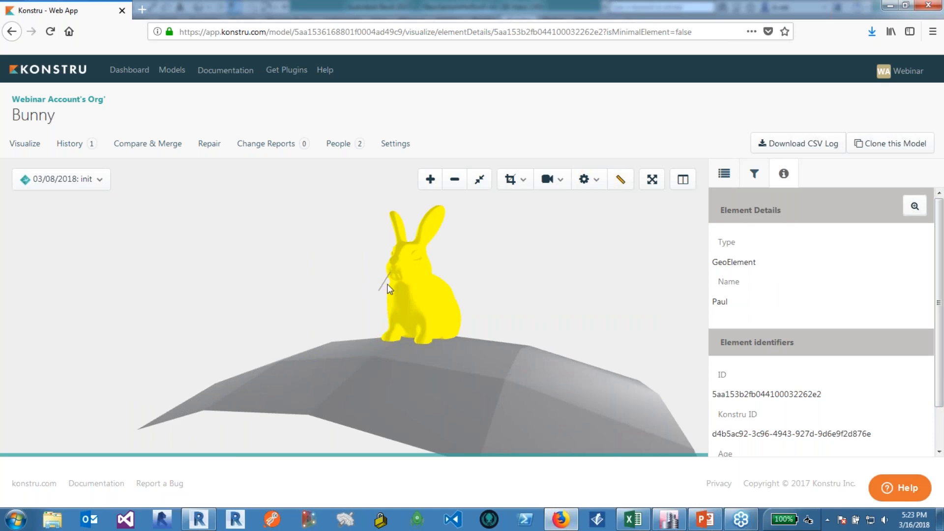
pyautogui.scroll(3, 393, 283)
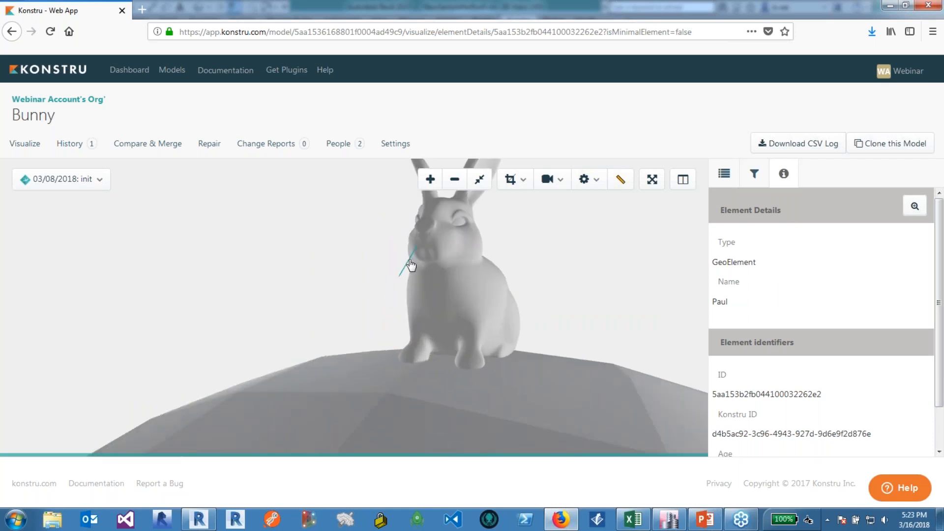
pyautogui.click(413, 302)
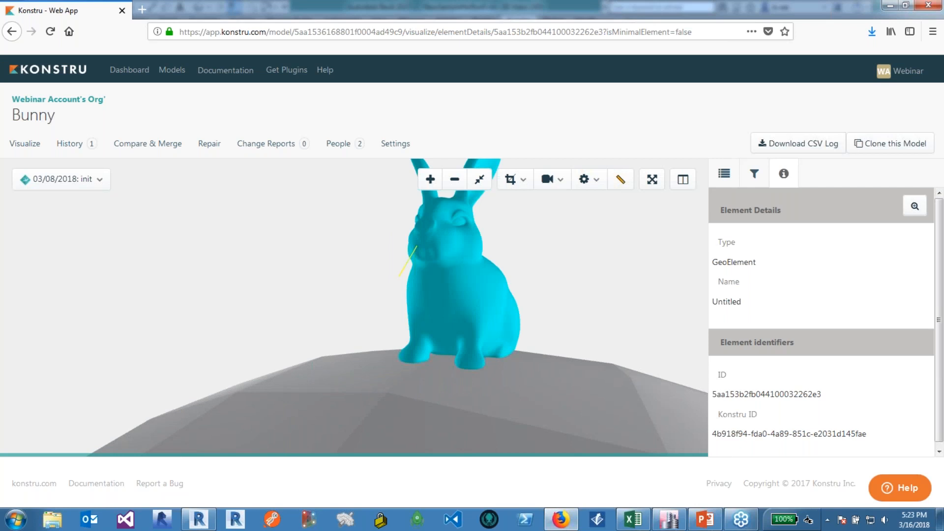
pyautogui.moveTo(414, 290); pyautogui.dragTo(476, 292)
pyautogui.scroll(-5, 475, 292)
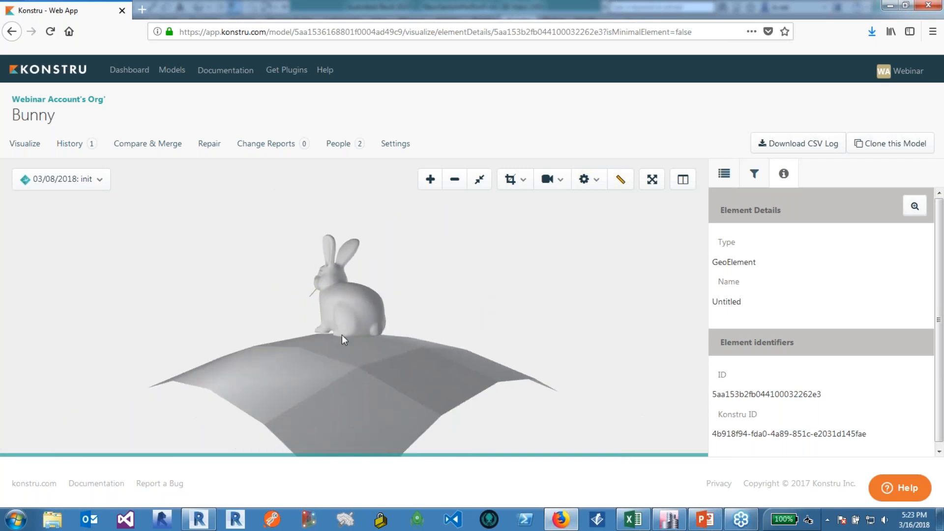
pyautogui.click(351, 290)
# - Switch to Revit and create a new project
pyautogui.click(199, 519)
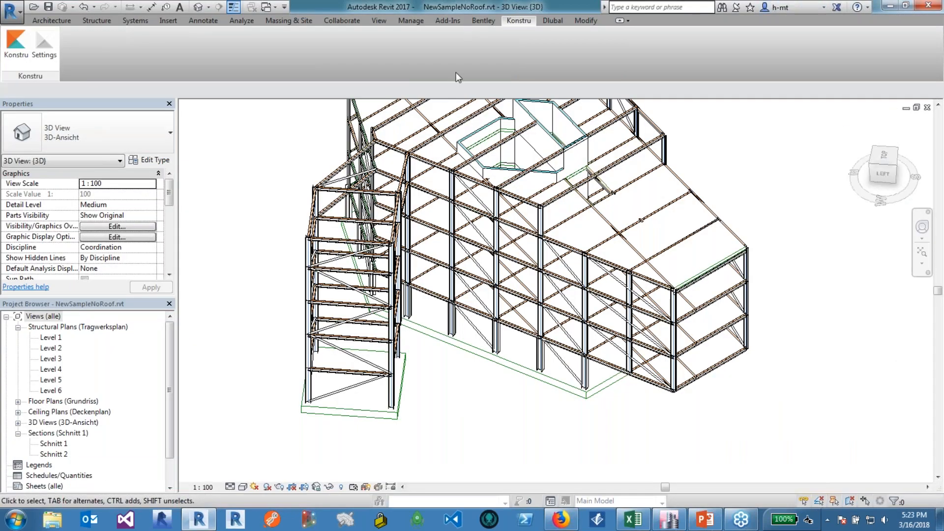
pyautogui.click(17, 17)
pyautogui.click(31, 58)
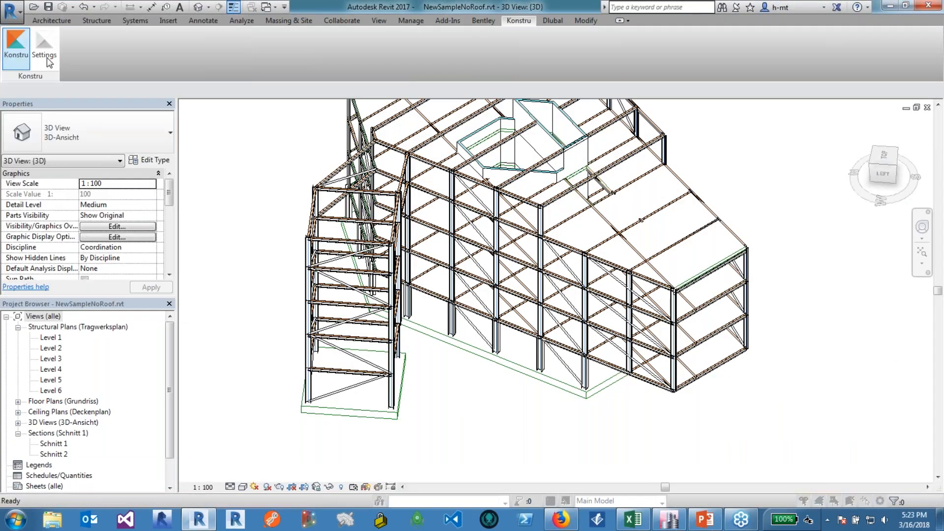
pyautogui.click(444, 299)
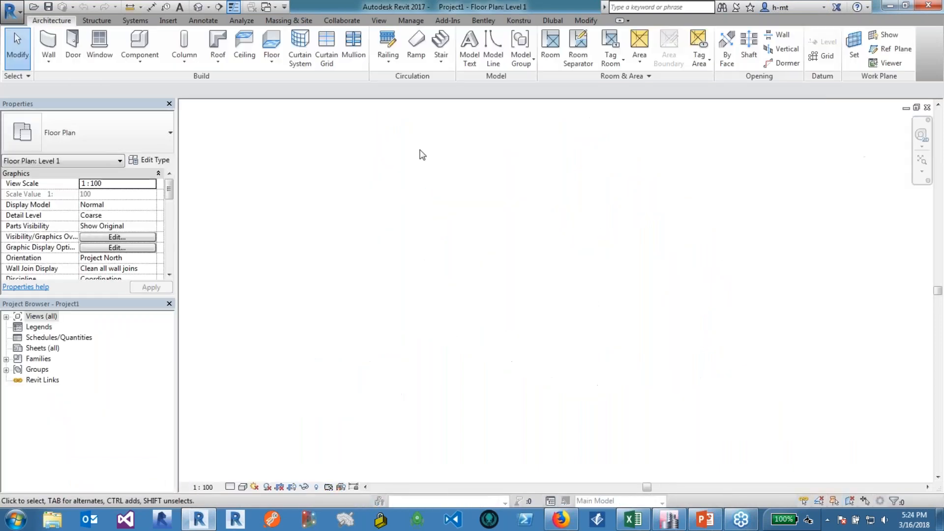
# - Download the Bunny model from Konstru into the new project, keeping the Recommended settings and finishing the import
pyautogui.click(518, 21)
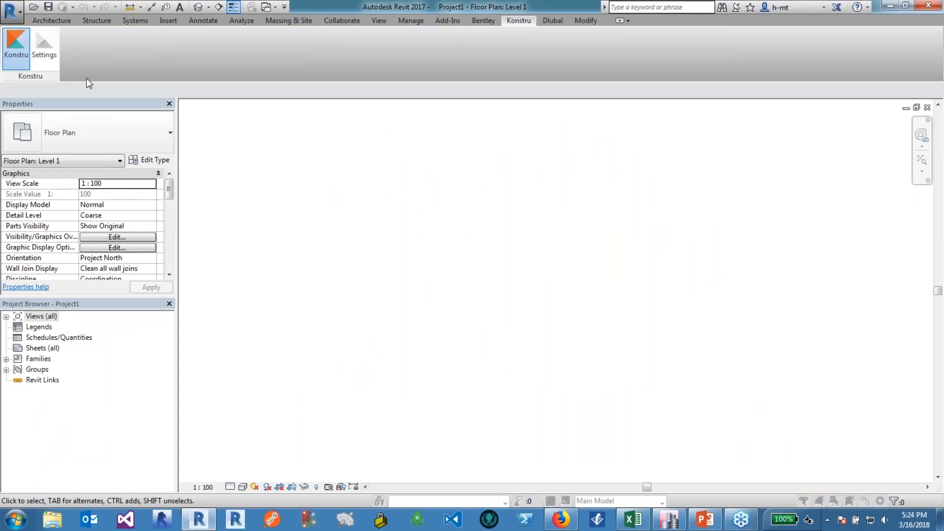
pyautogui.click(338, 229)
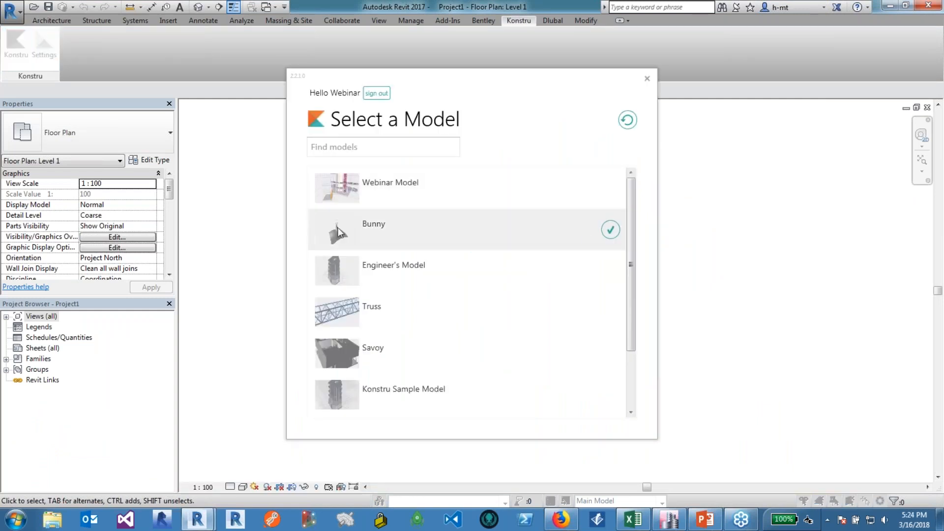
pyautogui.click(610, 230)
pyautogui.click(406, 260)
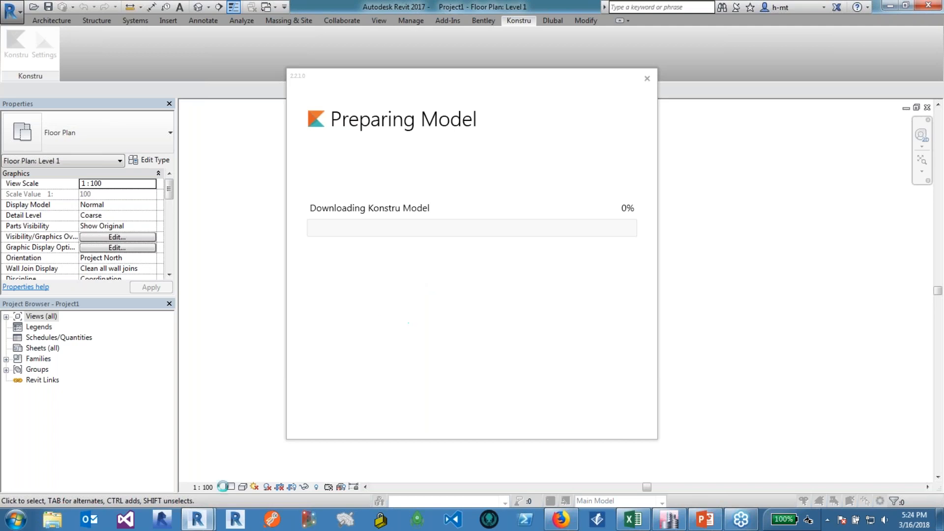
pyautogui.moveTo(198, 519)
pyautogui.click(247, 494)
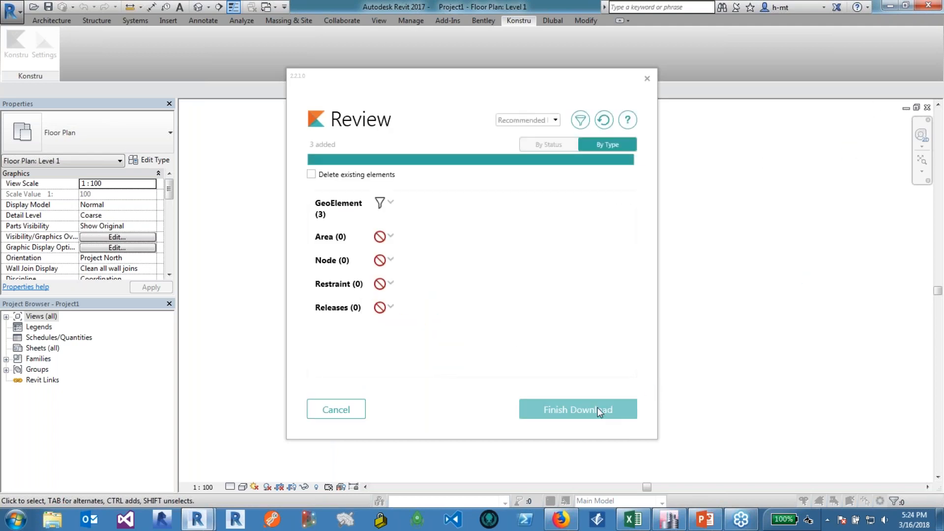
pyautogui.click(598, 410)
pyautogui.click(668, 414)
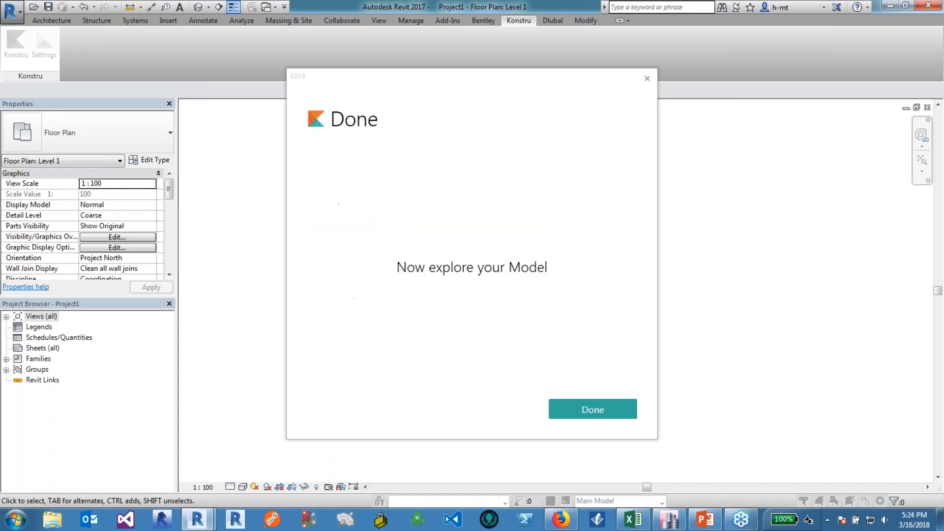
pyautogui.click(586, 410)
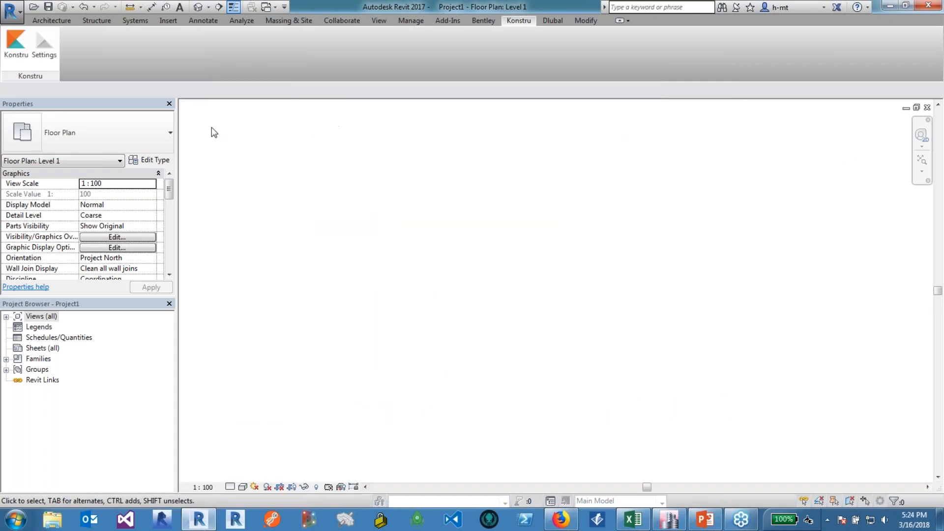
# - Open the default 3D view and examine the imported rabbit mesh, curved surface and short model line
pyautogui.click(198, 8)
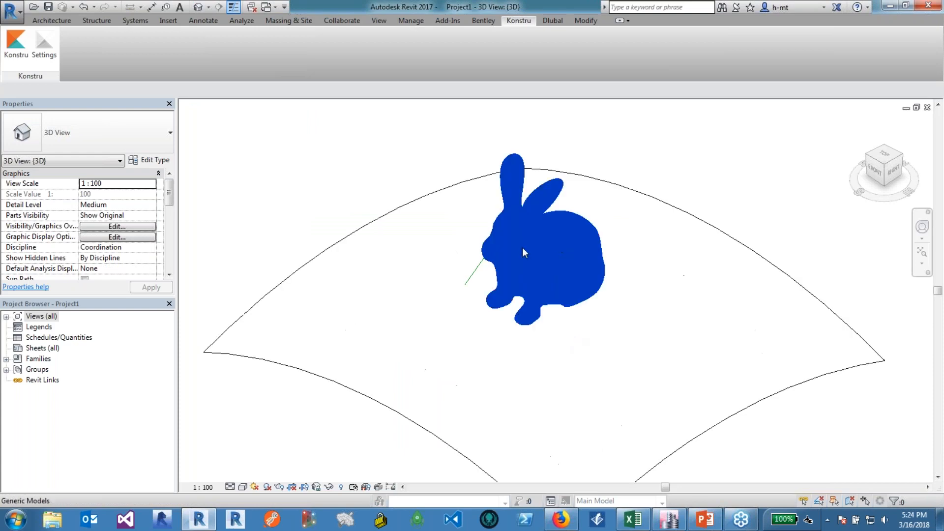
pyautogui.scroll(5, 565, 275)
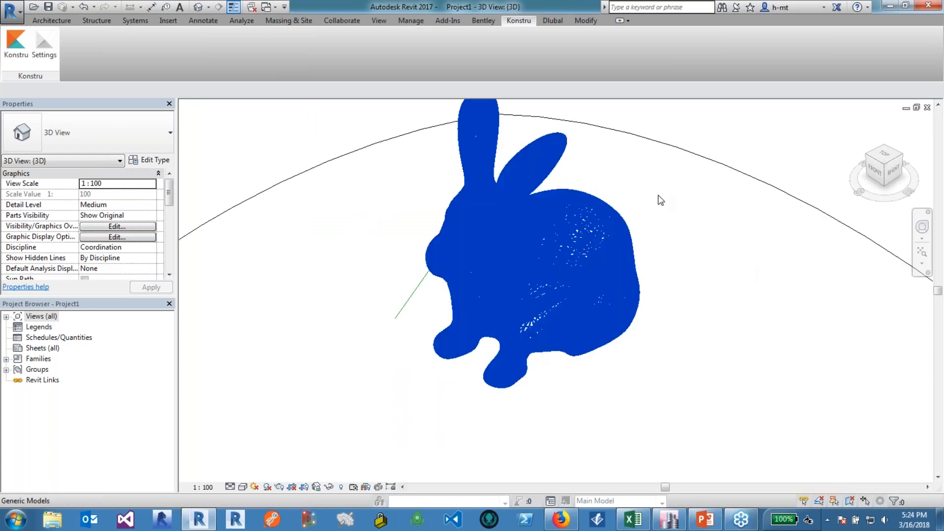
pyautogui.scroll(-2, 712, 239)
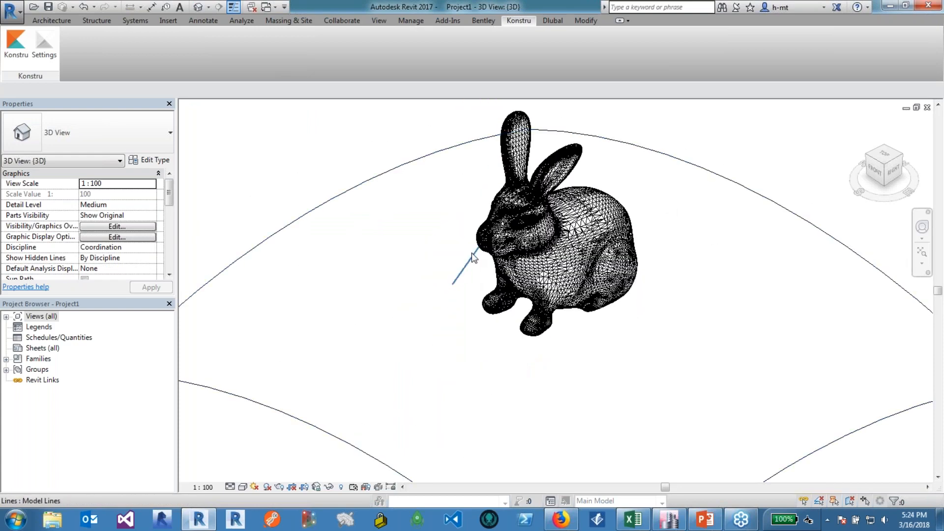
pyautogui.click(462, 281)
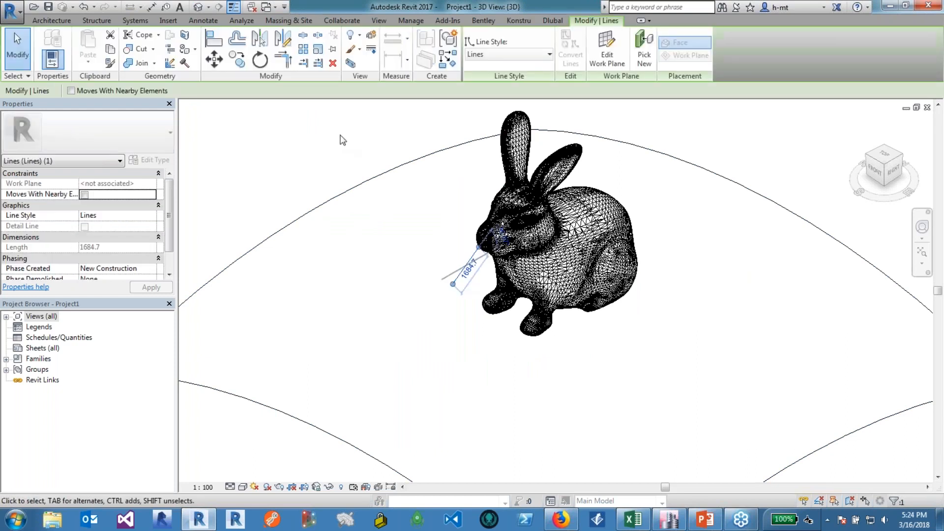
pyautogui.press('Escape')
pyautogui.scroll(-2, 359, 230)
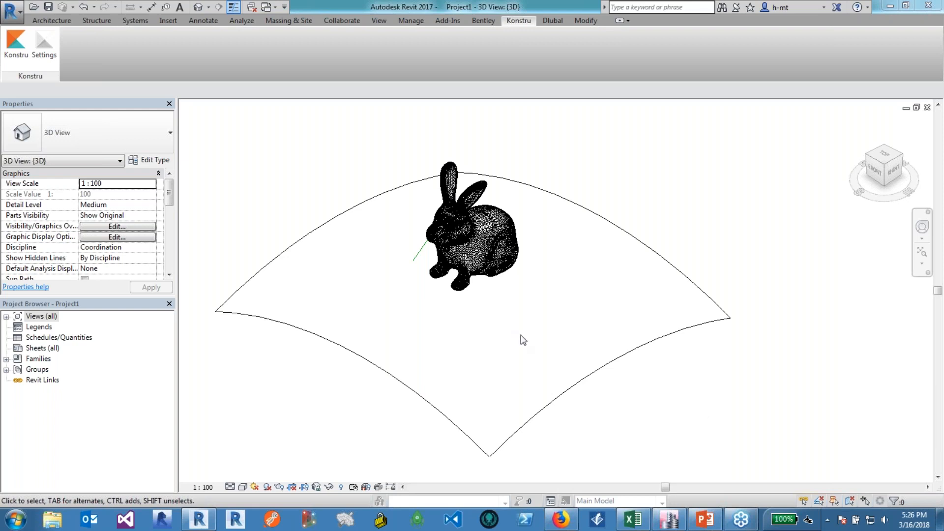
# - Switch to the Konstru web app and check the Bunny model's version history
pyautogui.click(570, 522)
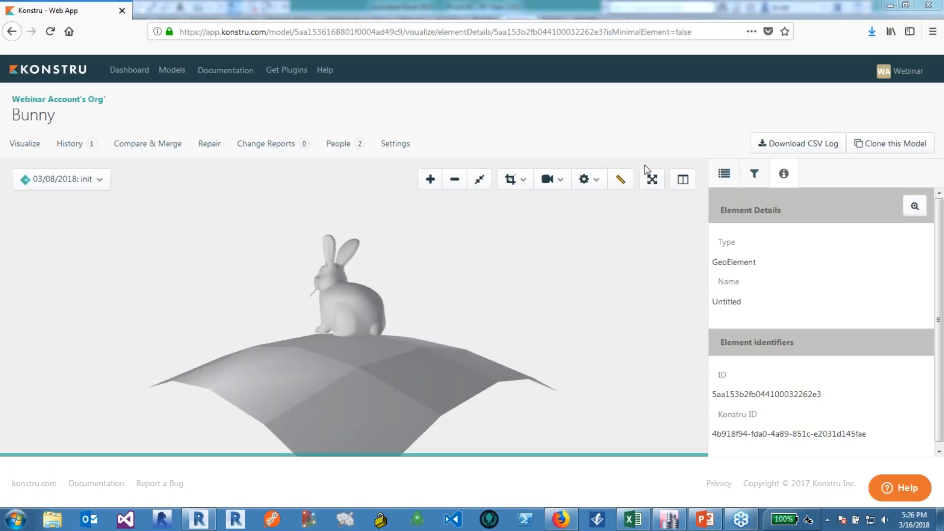
pyautogui.click(72, 147)
pyautogui.scroll(-1, 419, 256)
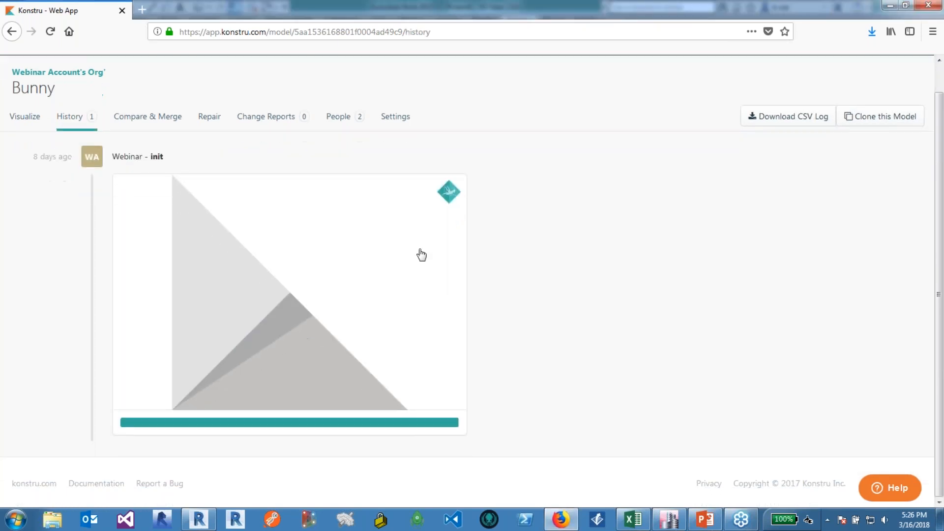
pyautogui.scroll(1, 222, 89)
# - Open the Webinar Model from the models list and show its version history
pyautogui.click(172, 69)
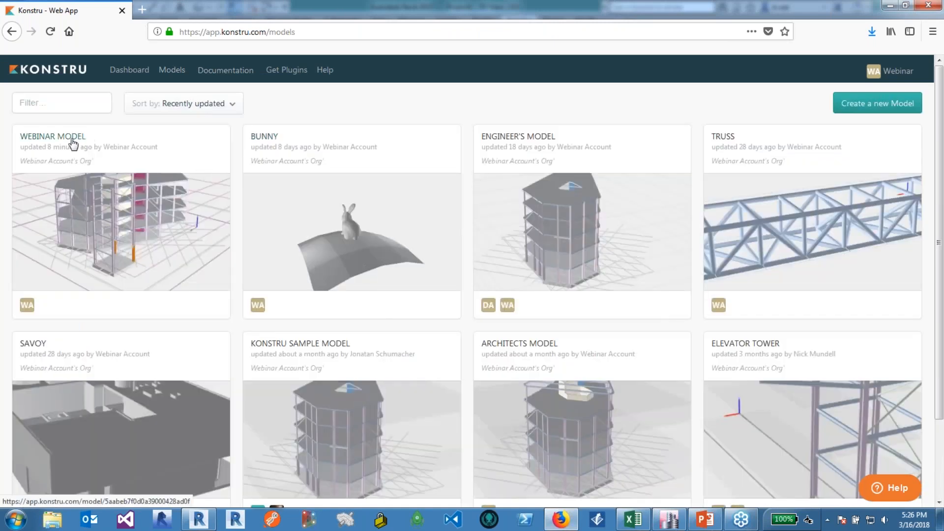
pyautogui.click(73, 143)
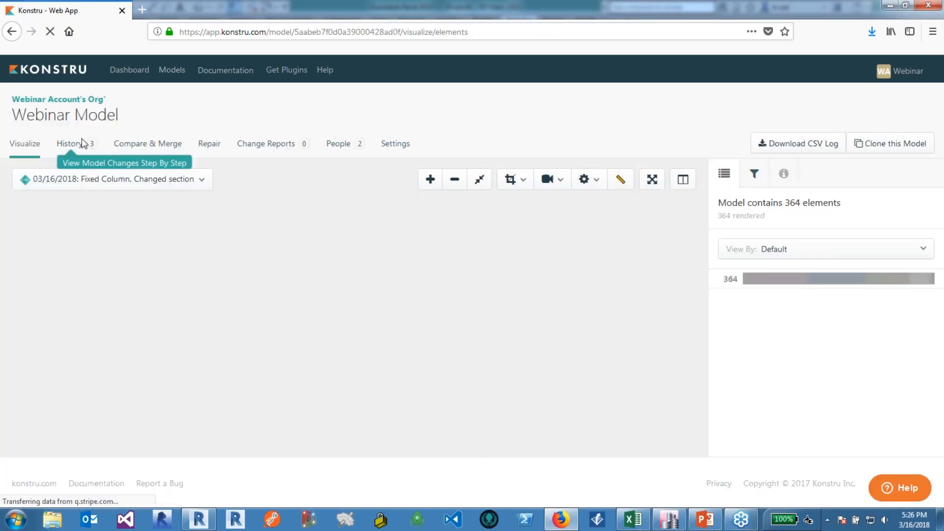
pyautogui.click(74, 143)
# - Revert the Webinar Model to the First Upload version with the version message "Reverted -> First Upload"
pyautogui.scroll(-4, 124, 216)
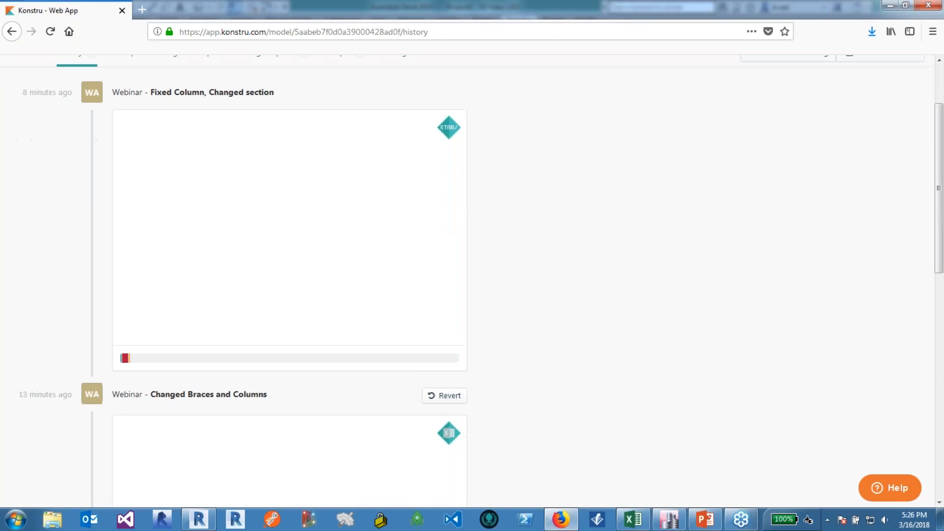
pyautogui.scroll(2, 430, 214)
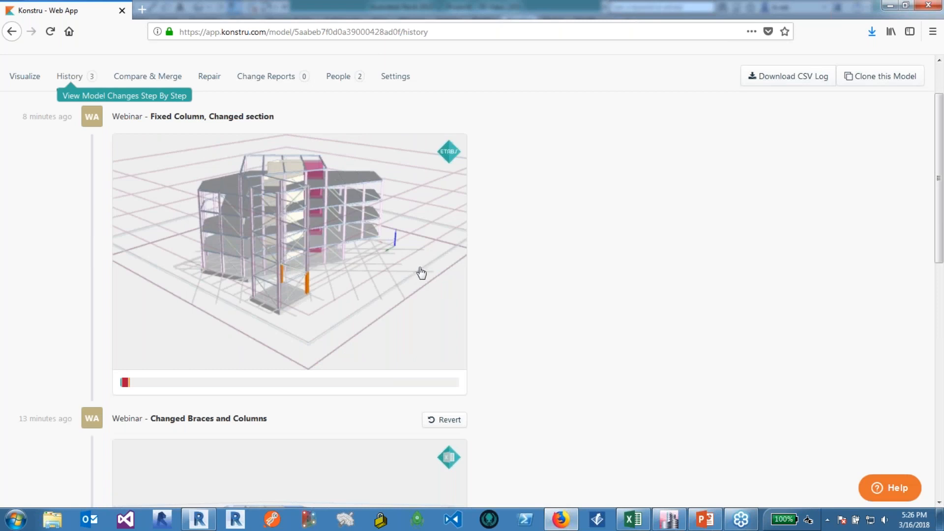
pyautogui.scroll(-3, 419, 272)
pyautogui.scroll(-3, 421, 314)
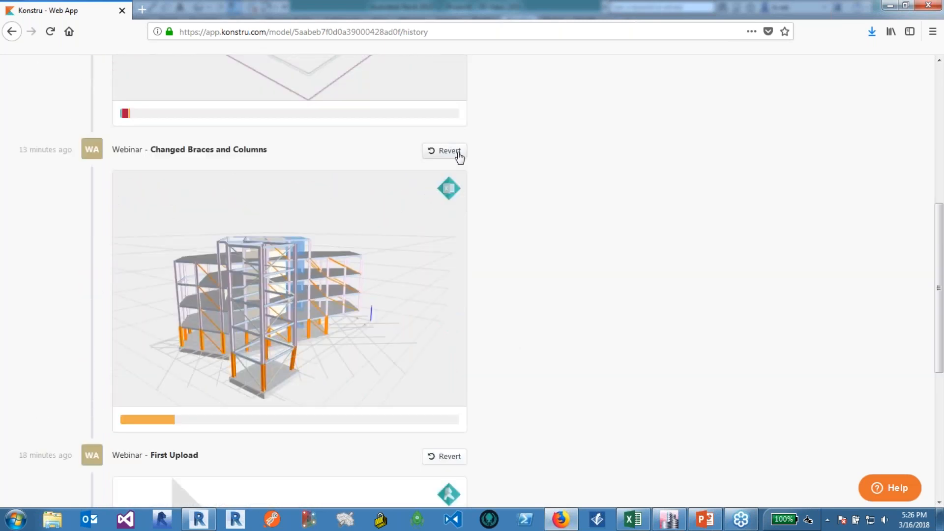
pyautogui.scroll(-6, 217, 183)
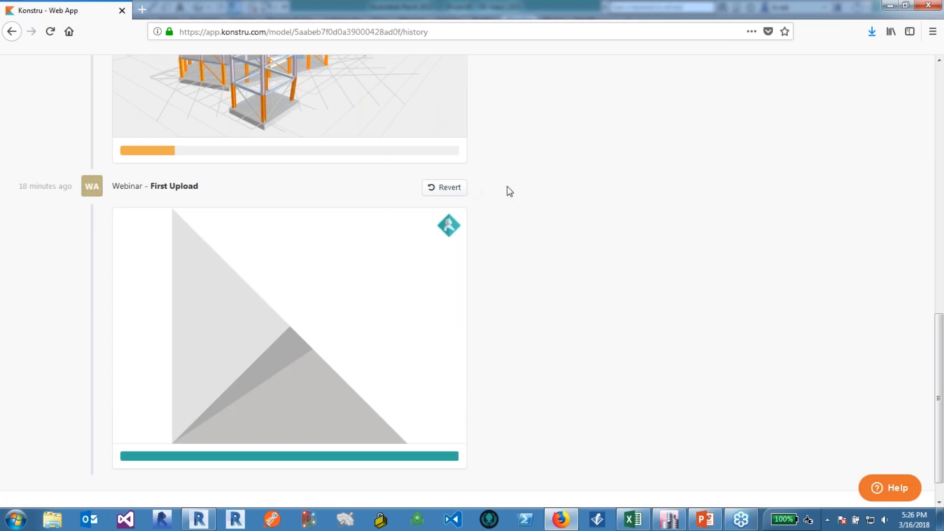
pyautogui.click(449, 189)
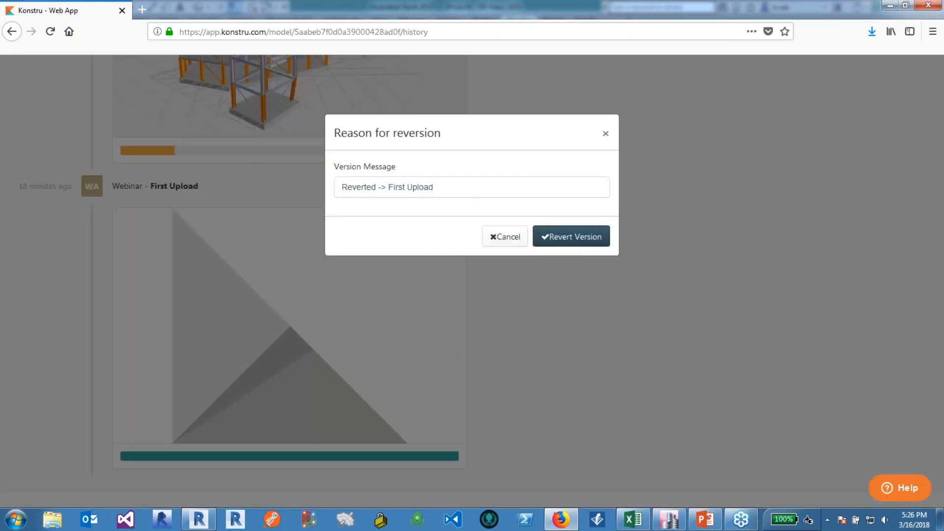
pyautogui.click(548, 240)
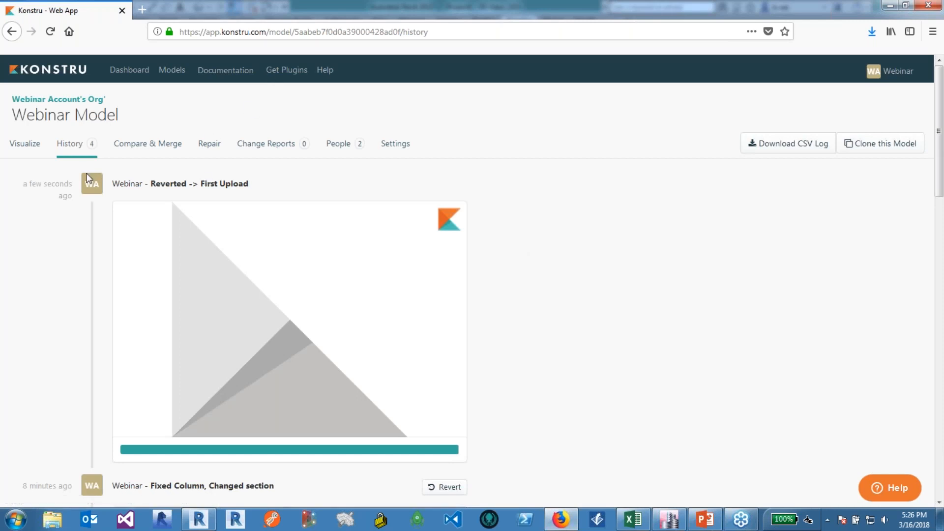
# - Review all versions in the Webinar Model's history, including the reversion, and view the current version in 3D
pyautogui.scroll(-2, 45, 187)
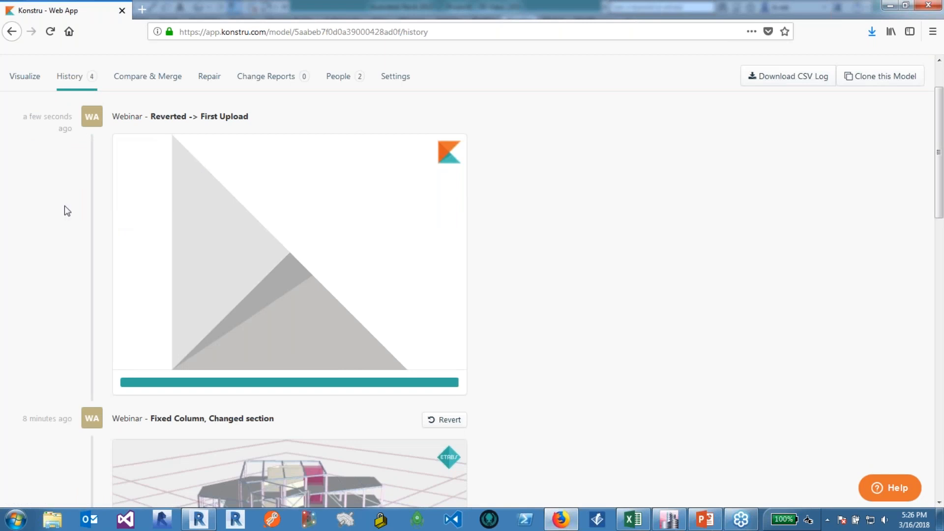
pyautogui.scroll(-10, 64, 210)
pyautogui.scroll(-5, 102, 328)
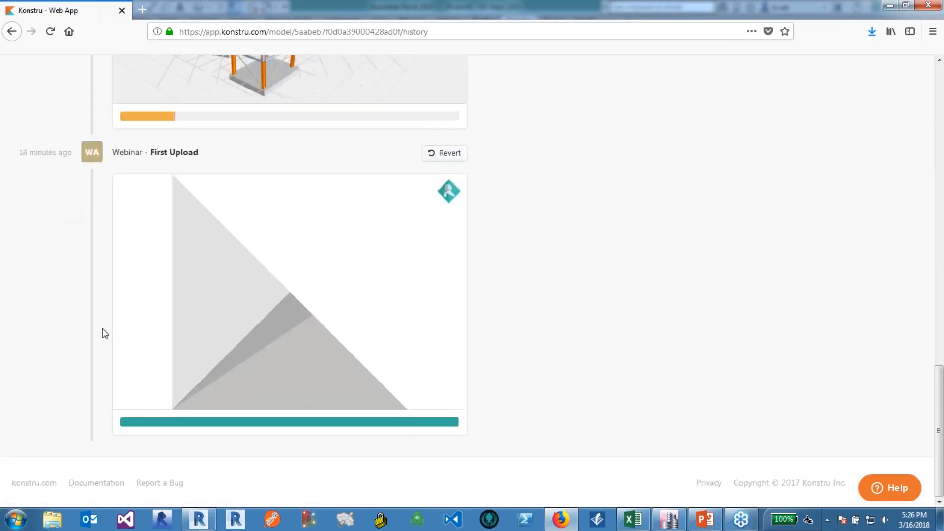
pyautogui.scroll(2, 103, 329)
pyautogui.scroll(-2, 99, 296)
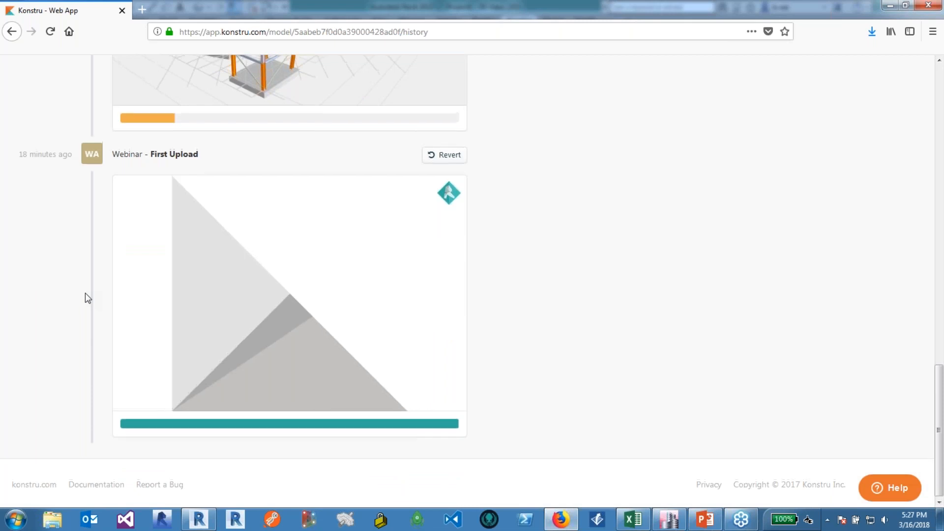
pyautogui.scroll(6, 85, 293)
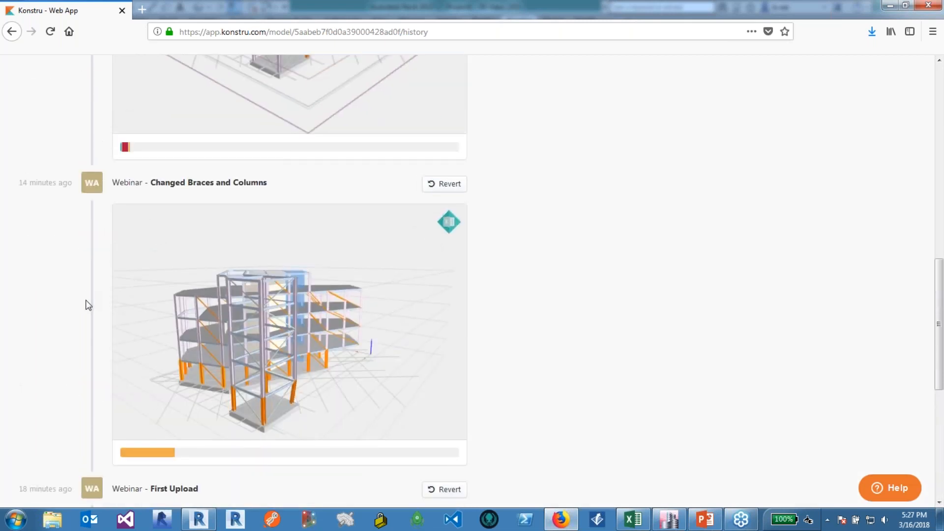
pyautogui.scroll(5, 87, 303)
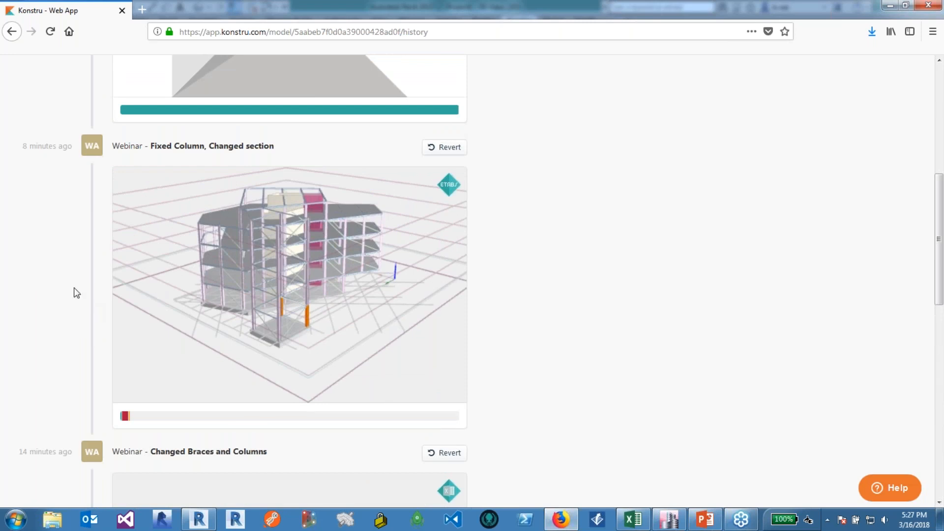
pyautogui.scroll(6, 63, 359)
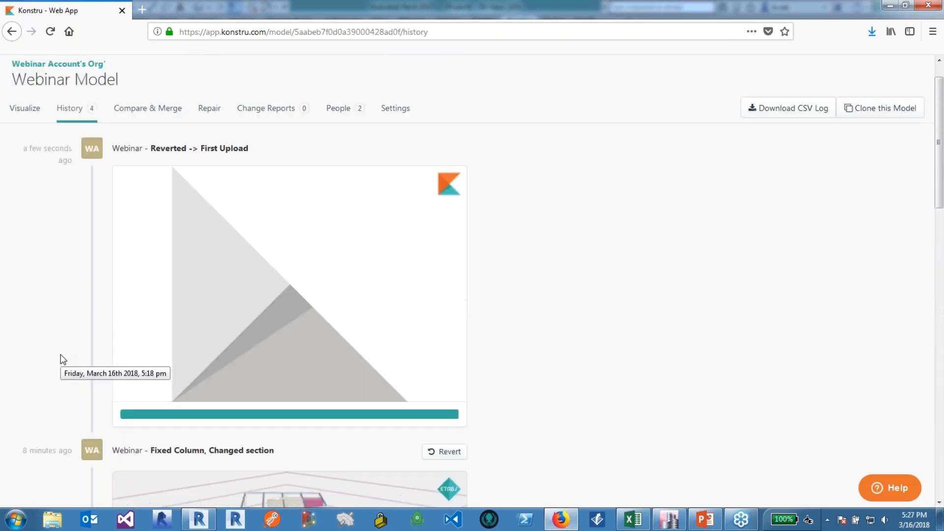
pyautogui.scroll(1, 62, 359)
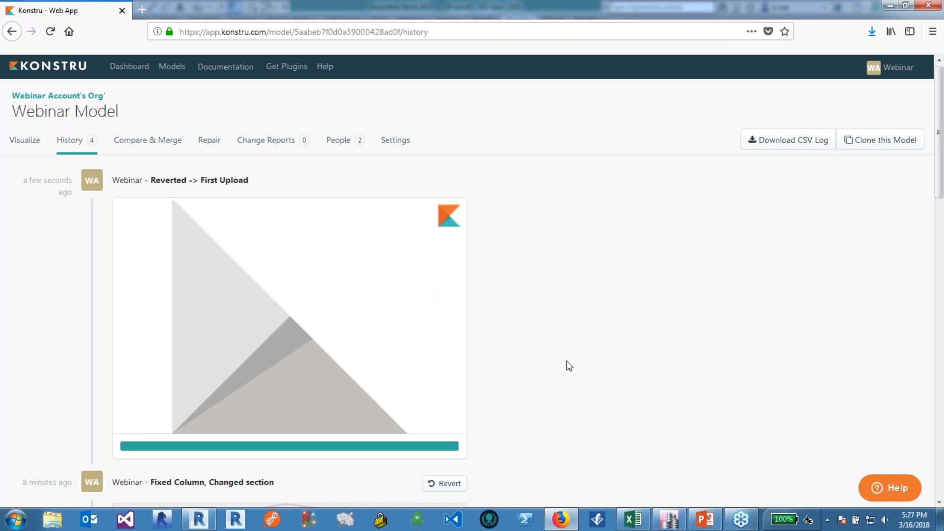
pyautogui.scroll(-5, 563, 358)
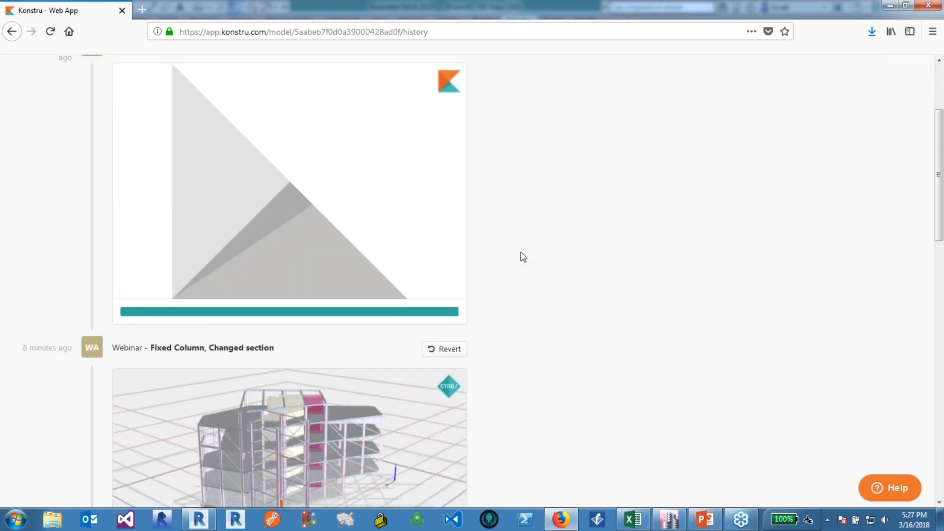
pyautogui.scroll(-7, 537, 315)
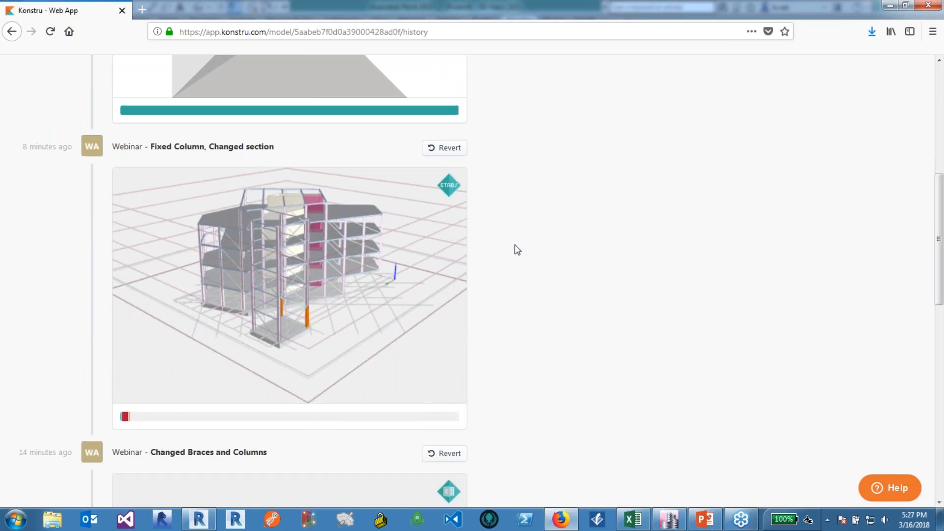
pyautogui.scroll(7, 514, 249)
pyautogui.scroll(4, 551, 290)
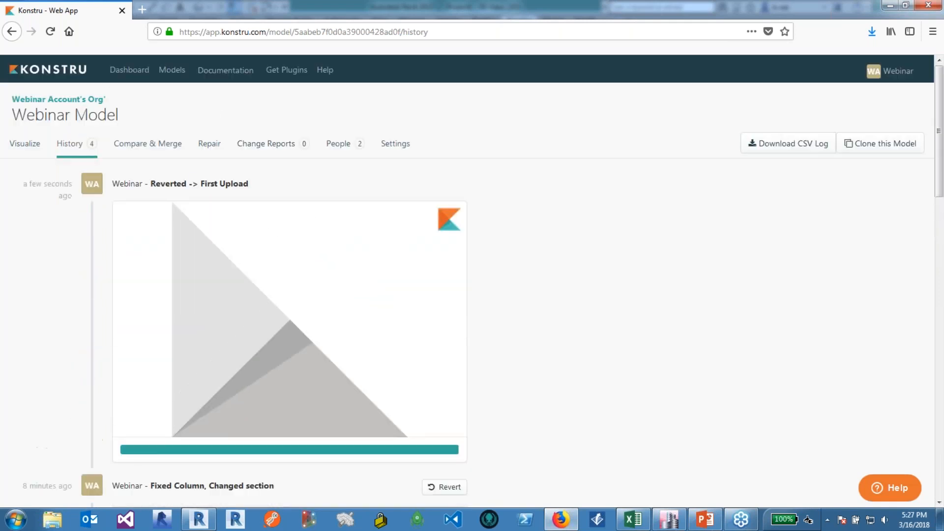
pyautogui.click(35, 146)
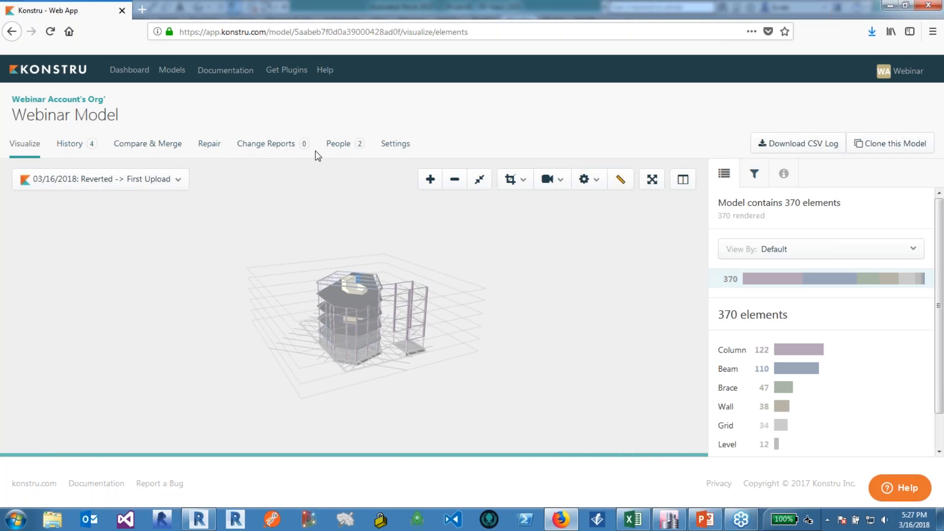
# - Check who has access to the Webinar Model and examine Konstru's list of supported plugins and versions
pyautogui.click(343, 146)
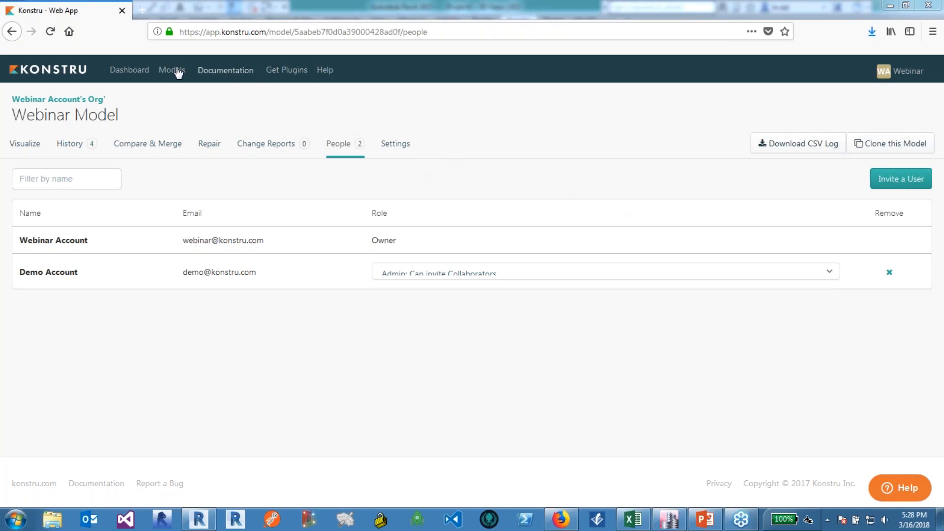
pyautogui.click(287, 70)
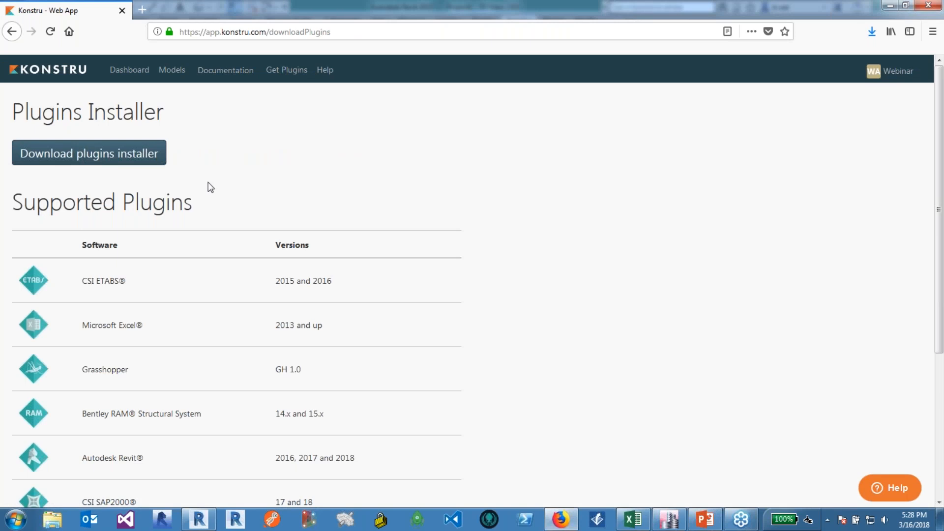
pyautogui.scroll(-2, 209, 185)
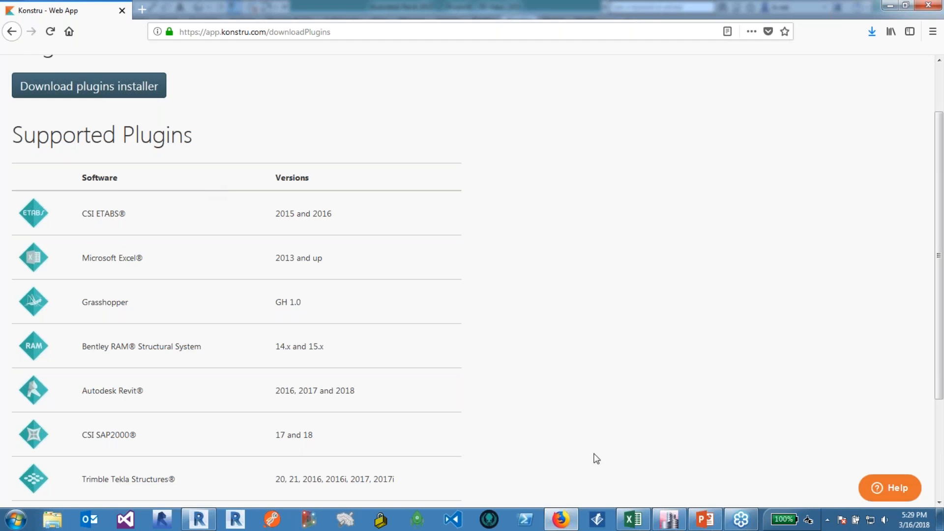
# - Switch to ETABS and check that the Konstru plugin is available among its add-on tools
pyautogui.click(669, 520)
pyautogui.click(535, 301)
pyautogui.click(380, 20)
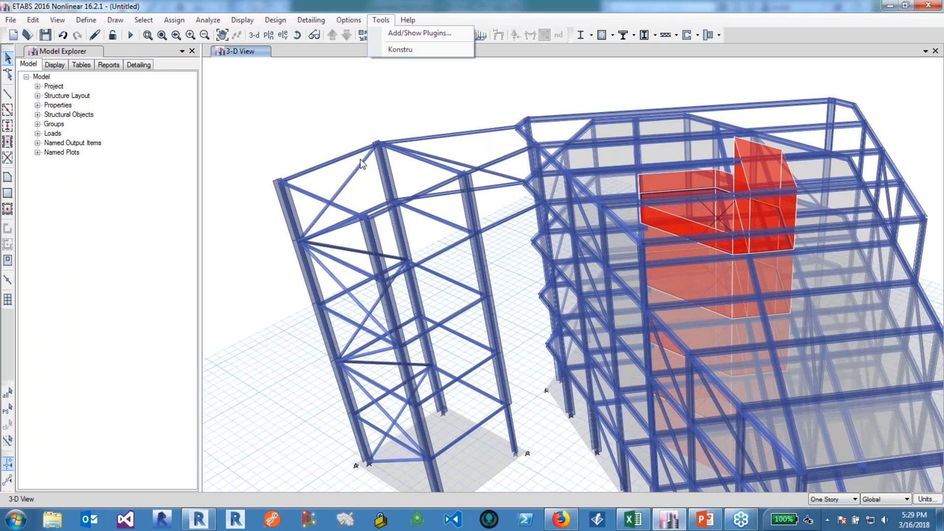
pyautogui.click(381, 114)
pyautogui.click(380, 20)
pyautogui.click(380, 19)
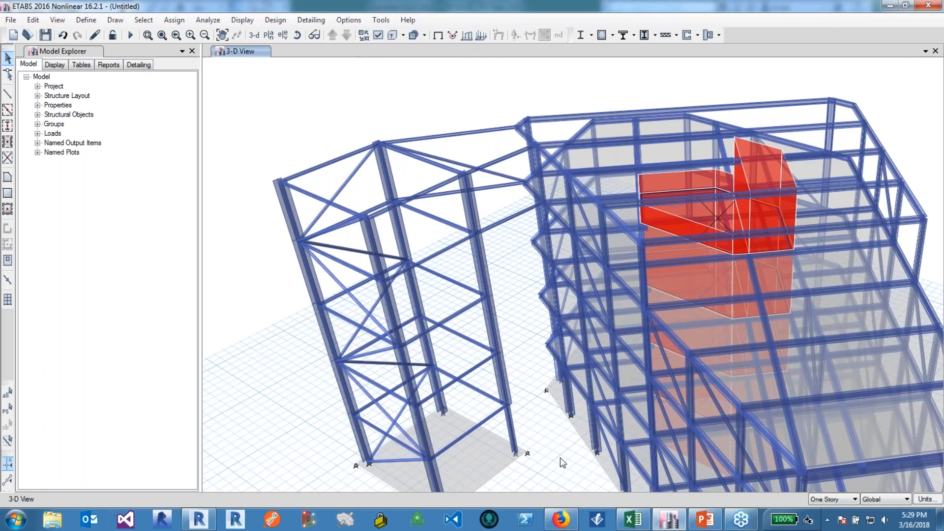
# - Return to the Konstru web app in Firefox, open its Youtube Channel documentation link and browse the uploaded webinar and tutorial videos
pyautogui.click(560, 519)
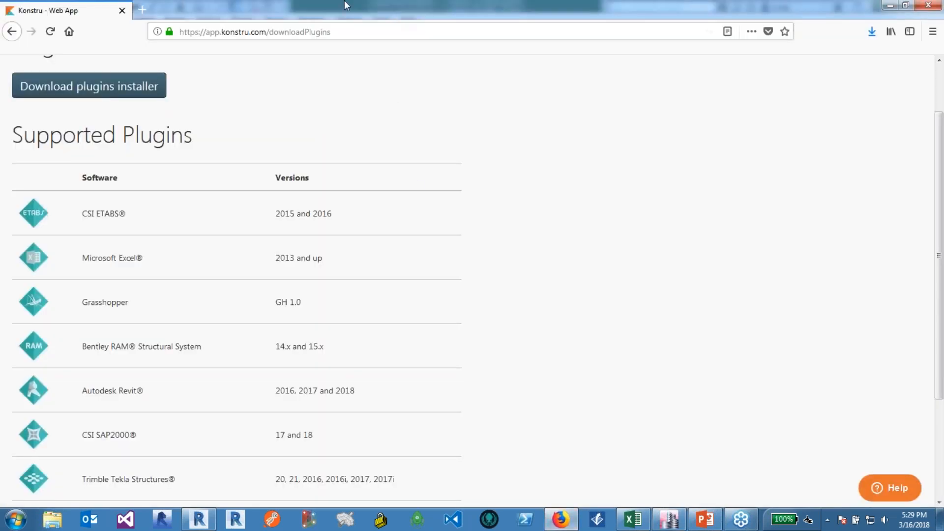
pyautogui.scroll(1, 467, 280)
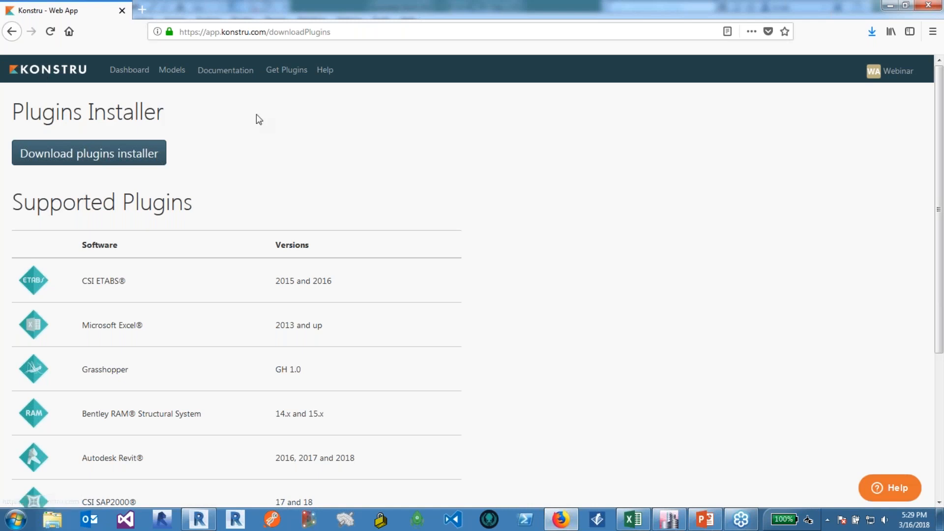
pyautogui.click(232, 73)
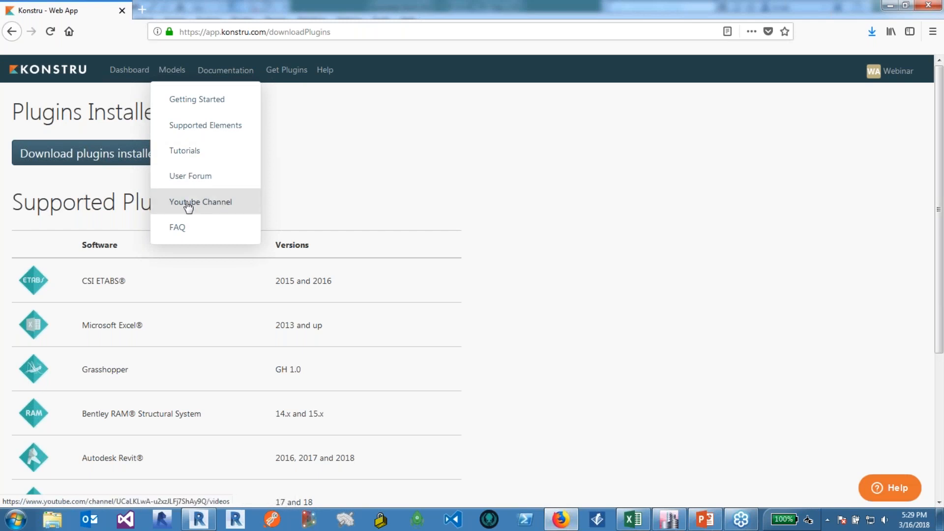
pyautogui.click(224, 202)
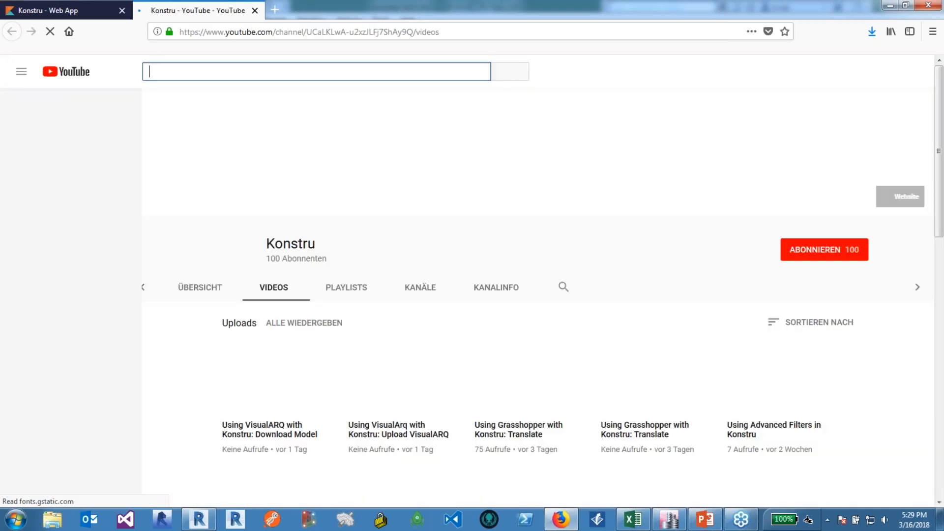
pyautogui.scroll(-4, 535, 294)
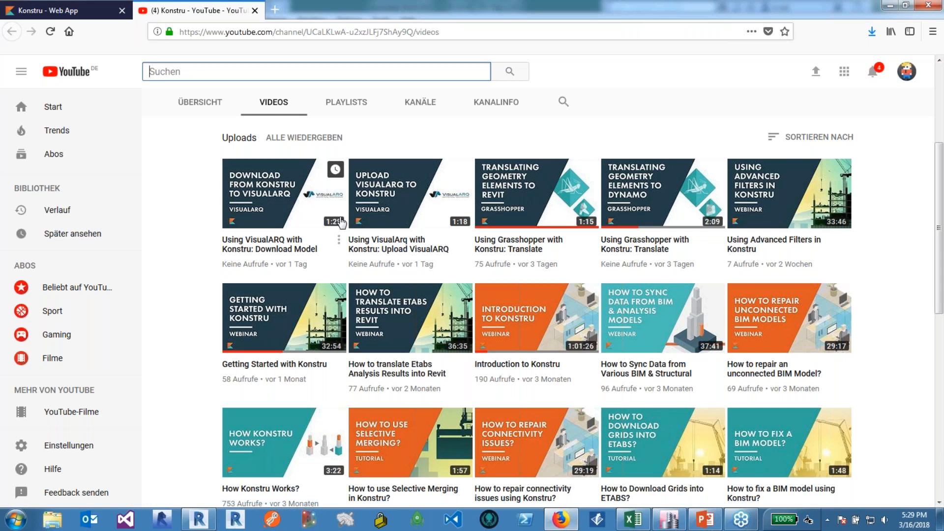
pyautogui.scroll(-1, 341, 223)
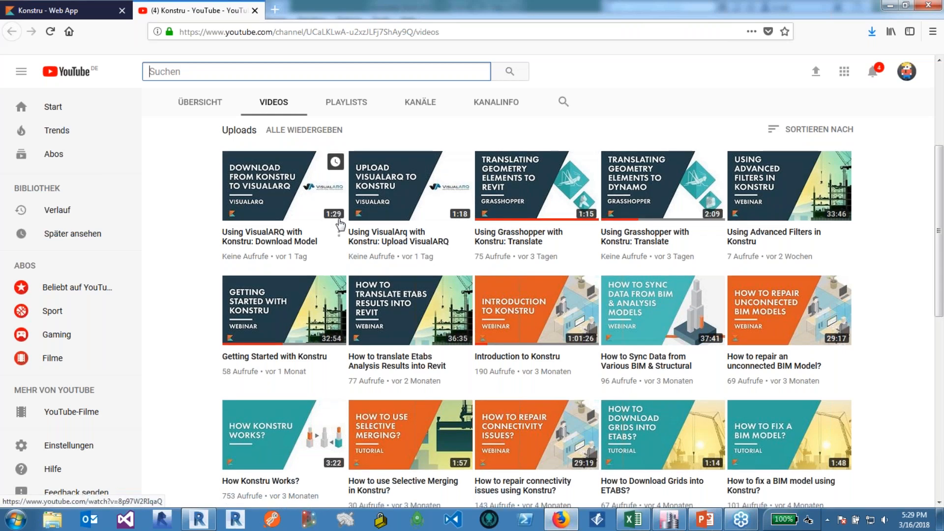
pyautogui.scroll(-3, 339, 224)
pyautogui.scroll(-5, 471, 313)
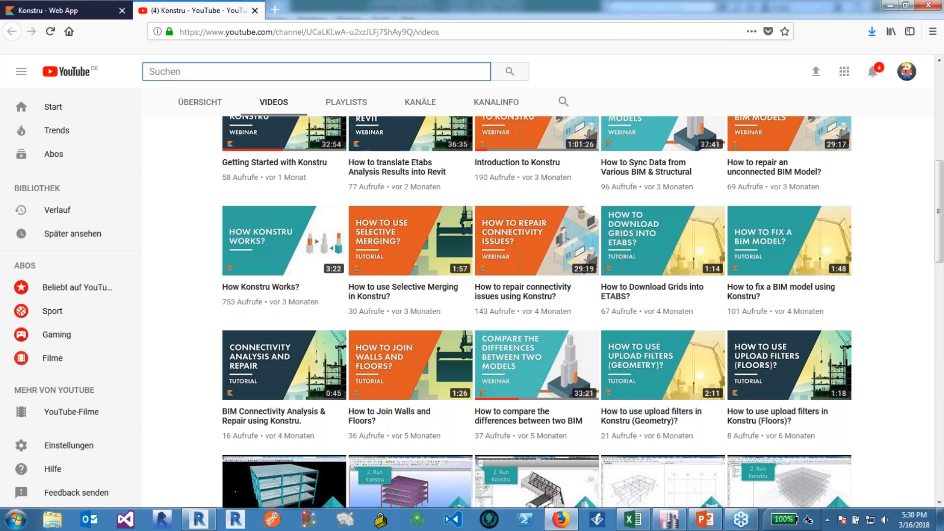
pyautogui.scroll(1, 537, 311)
pyautogui.scroll(12, 194, 248)
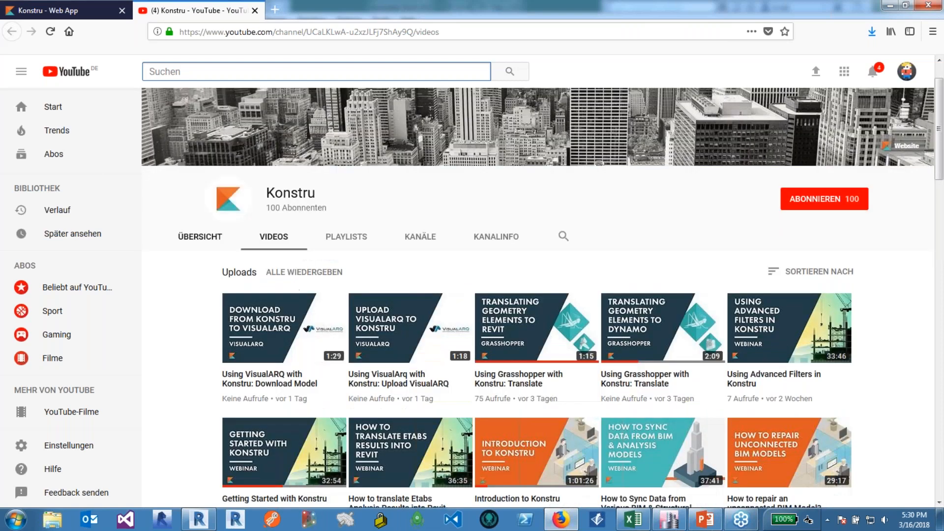